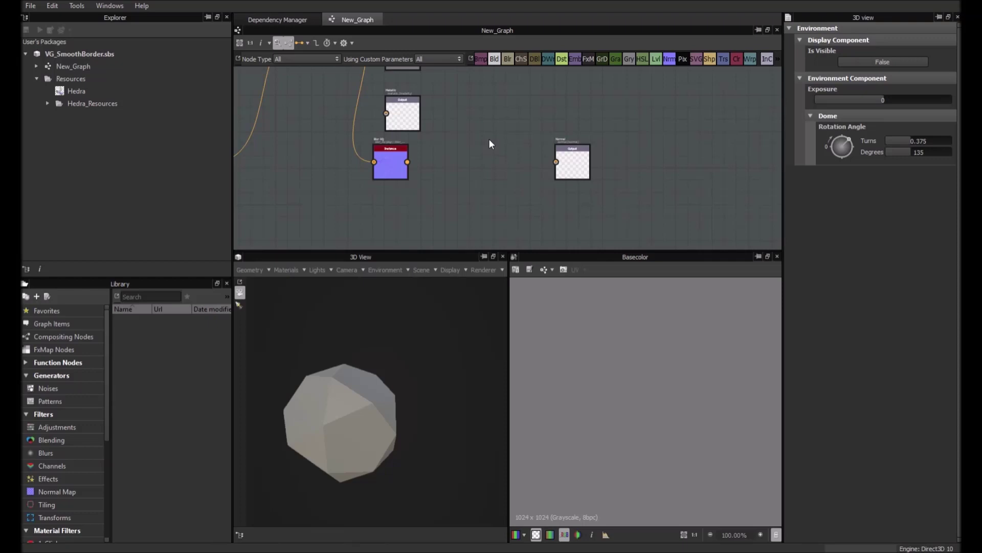
Connect the blue Instance node to the Normal output node in New_Graph
left_click_drag(333, 343, 382, 345)
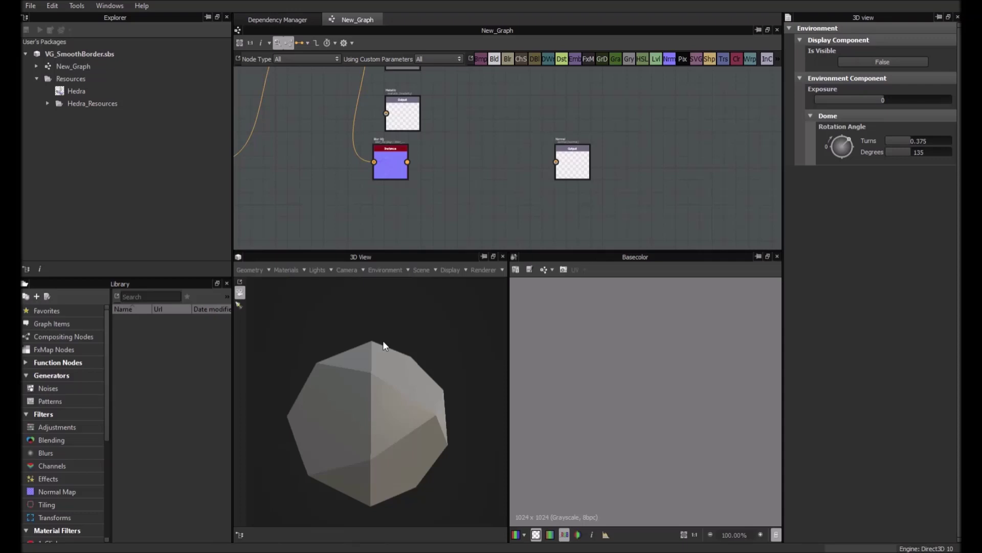
left_click_drag(383, 342, 342, 374)
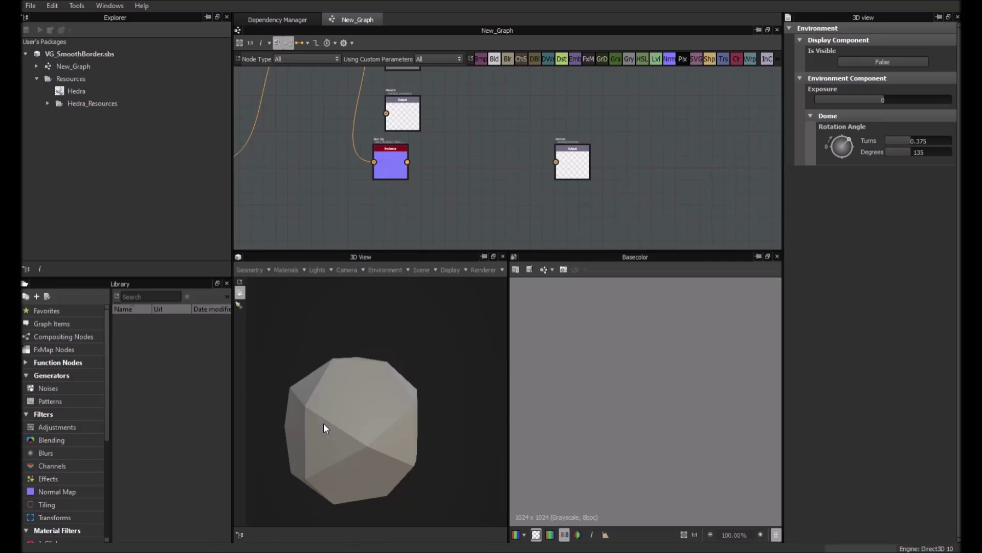
mouse_move(321, 443)
left_mouse_down()
mouse_move(345, 445)
mouse_move(336, 443)
left_mouse_up()
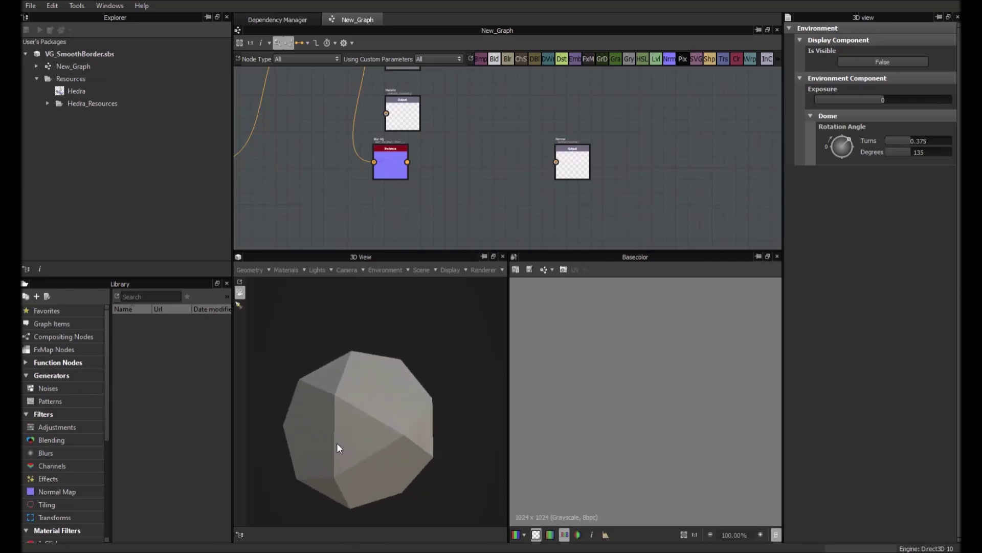
left_click_drag(358, 400, 395, 377)
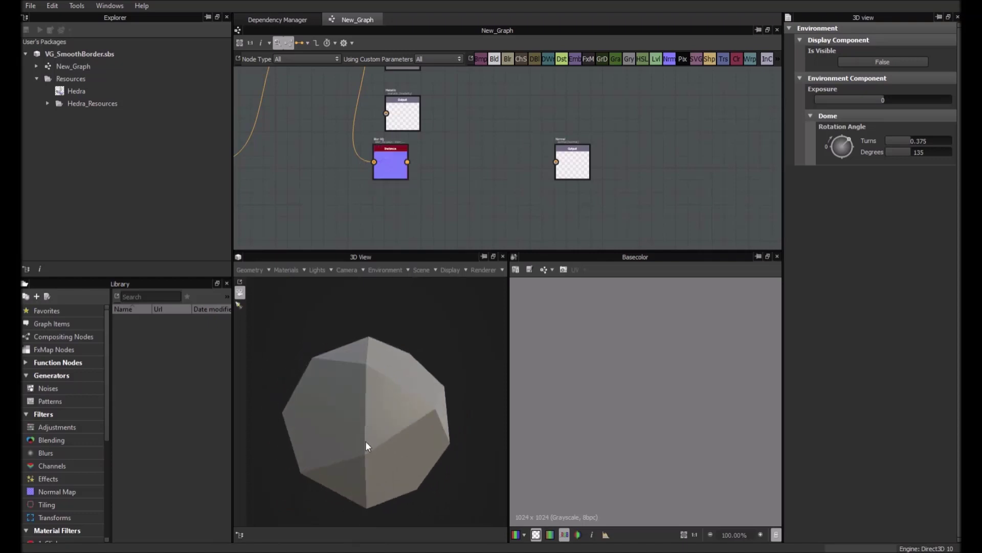
left_click_drag(407, 163, 573, 164)
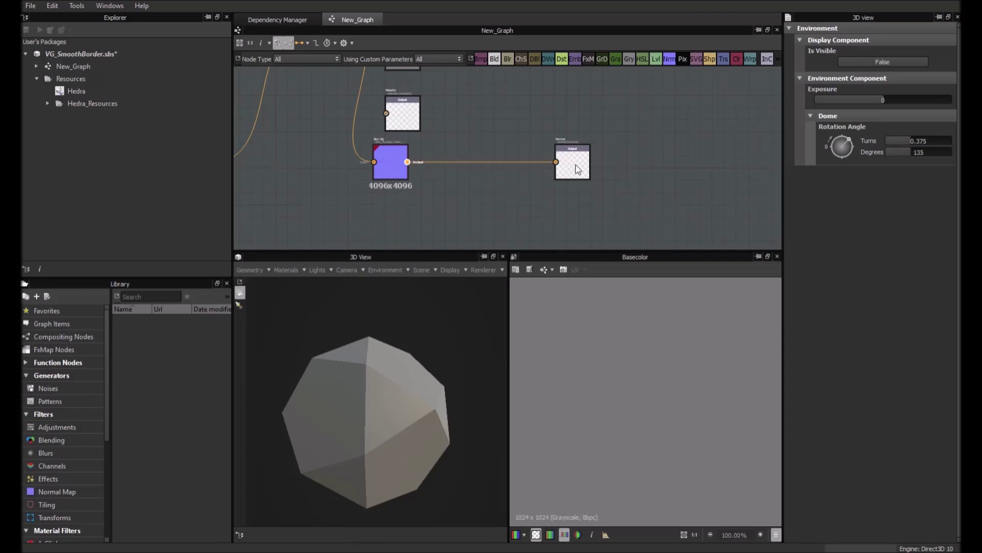
Examine the shading along the polyhedron's edges in the 3D view, both close up and from several angles
scroll(371, 364, "down", 4)
mouse_move(370, 364)
left_mouse_down()
mouse_move(397, 430)
mouse_move(382, 368)
mouse_move(405, 416)
mouse_move(350, 361)
mouse_move(365, 375)
left_mouse_up()
scroll(350, 361, "up", 3)
scroll(350, 361, "down", 3)
scroll(366, 376, "up", 4)
scroll(366, 376, "up", 6)
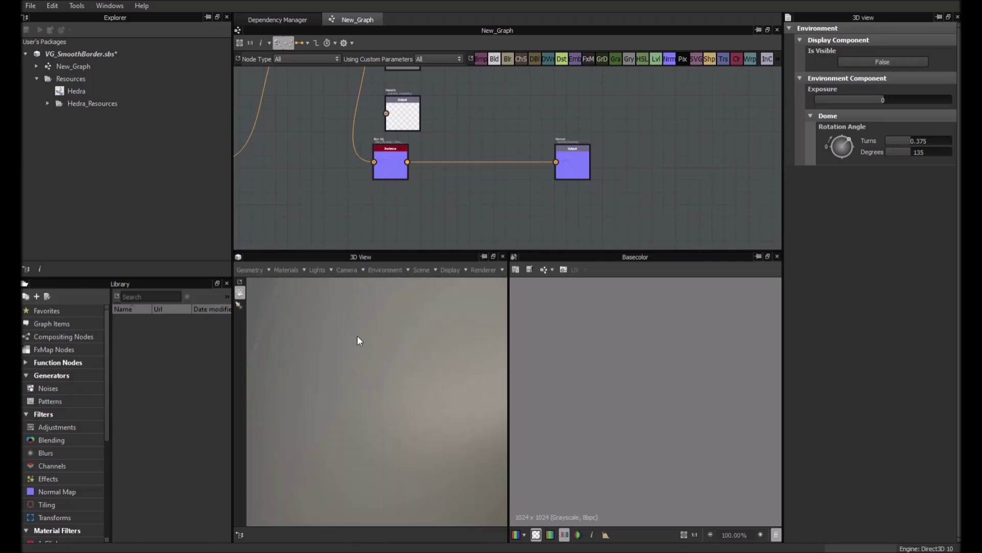
scroll(357, 326, "down", 3)
left_click_drag(358, 328, 366, 320)
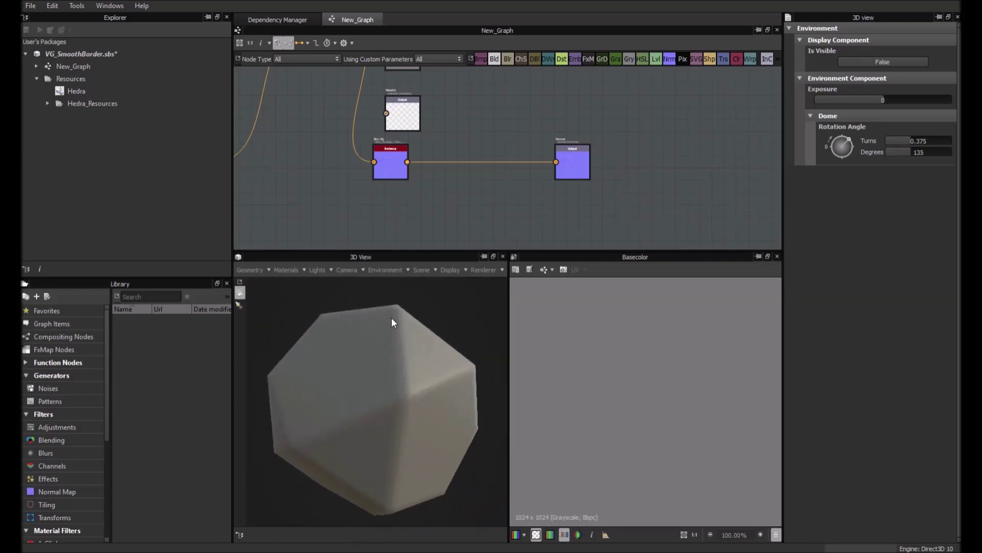
scroll(395, 316, "up", 3)
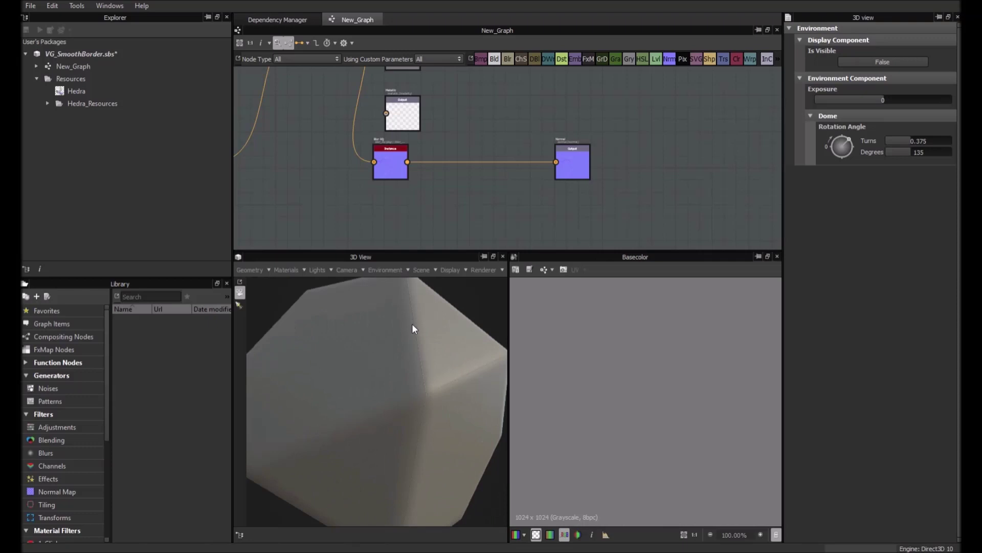
left_click_drag(413, 326, 384, 415)
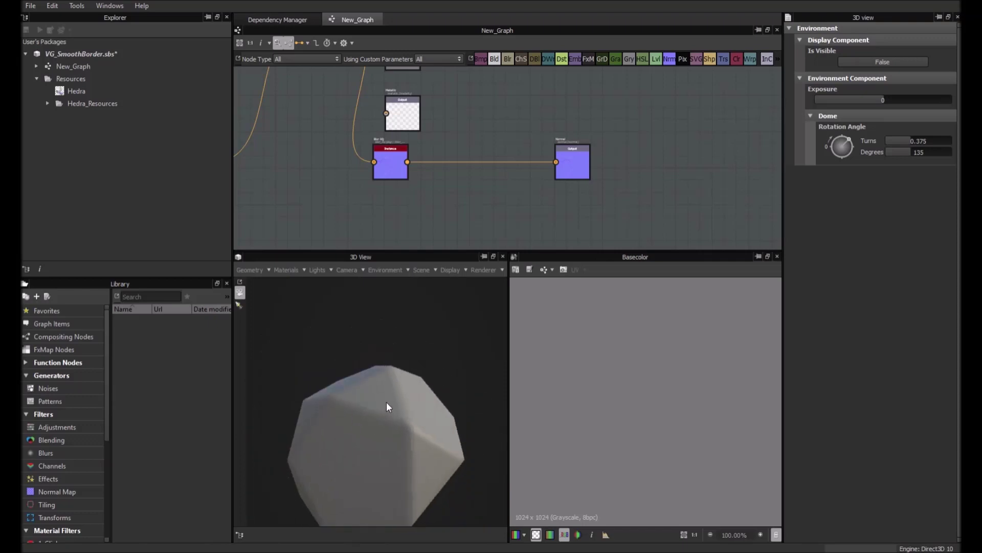
scroll(385, 404, "down", 3)
mouse_move(373, 407)
left_mouse_down()
mouse_move(354, 462)
mouse_move(381, 437)
mouse_move(325, 438)
mouse_move(263, 389)
mouse_move(214, 422)
mouse_move(394, 445)
mouse_move(397, 349)
mouse_move(388, 415)
mouse_move(446, 382)
mouse_move(388, 416)
mouse_move(419, 425)
mouse_move(377, 387)
mouse_move(344, 399)
mouse_move(384, 391)
mouse_move(386, 408)
left_mouse_up()
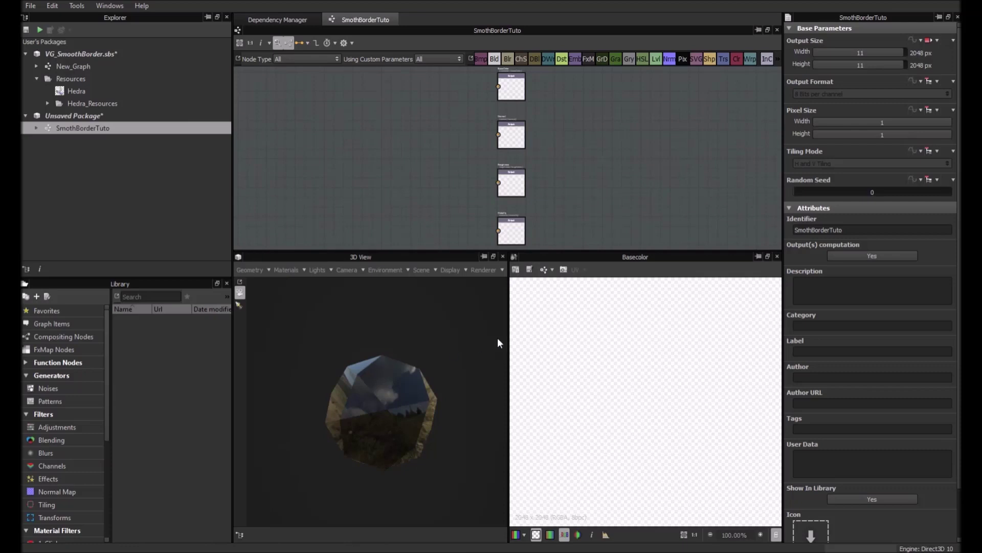
Delete the Metallic output node from the SmothBorderTuto graph
left_click_drag(368, 395, 403, 381)
scroll(512, 215, "up", 3)
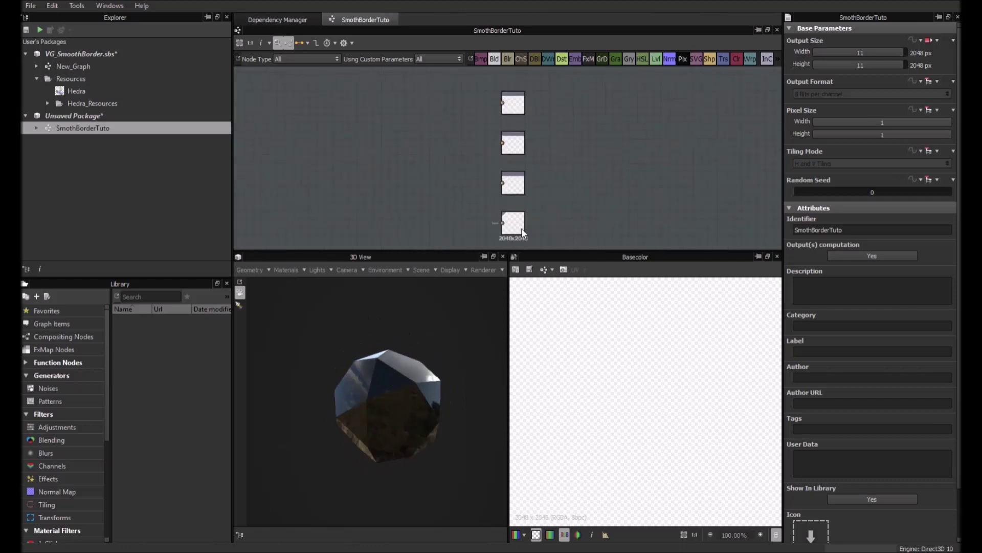
scroll(606, 214, "up", 2)
left_click_drag(594, 202, 376, 188)
key("Delete")
scroll(383, 185, "down", 5)
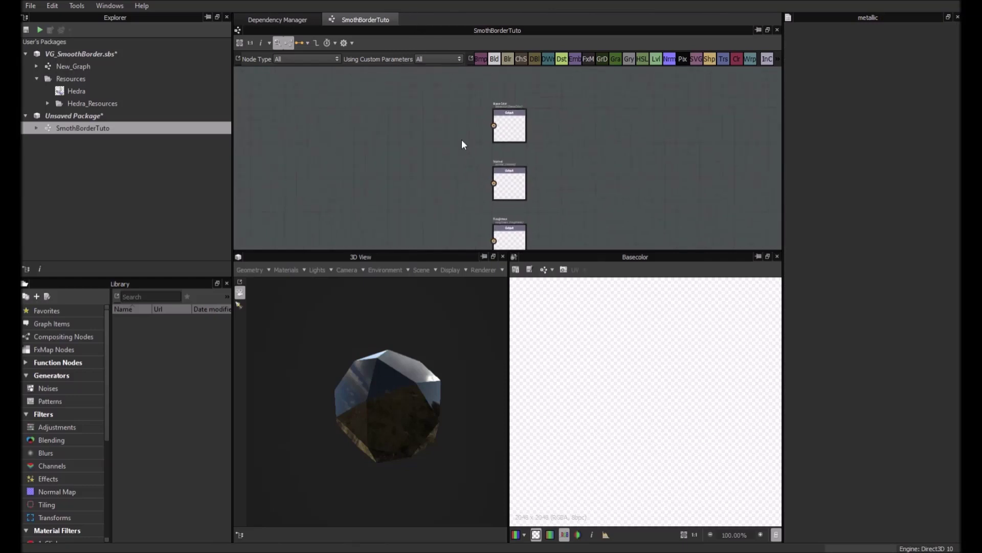
Feed the Roughness output from a new Uniform Color node in Grayscale mode with an output value of 141
scroll(471, 152, "up", 2)
scroll(425, 183, "up", 2)
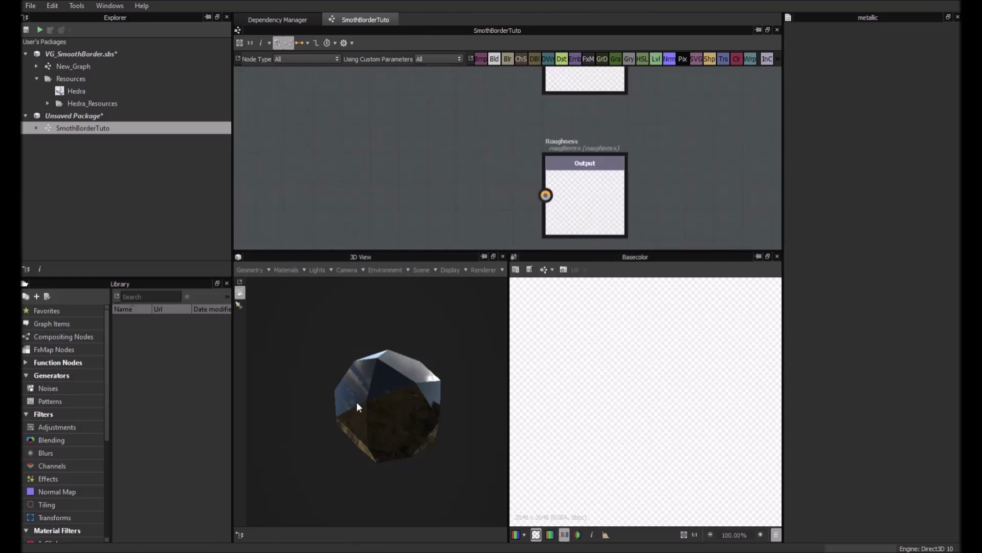
left_click_drag(357, 401, 419, 371)
scroll(537, 215, "down", 1)
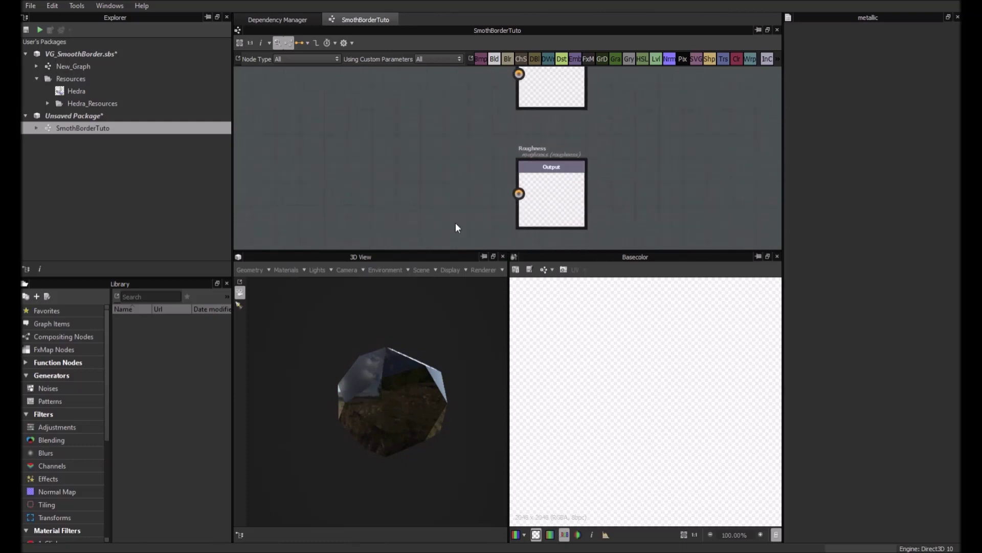
left_click_drag(374, 394, 439, 368)
middle_click_drag(580, 223, 555, 223)
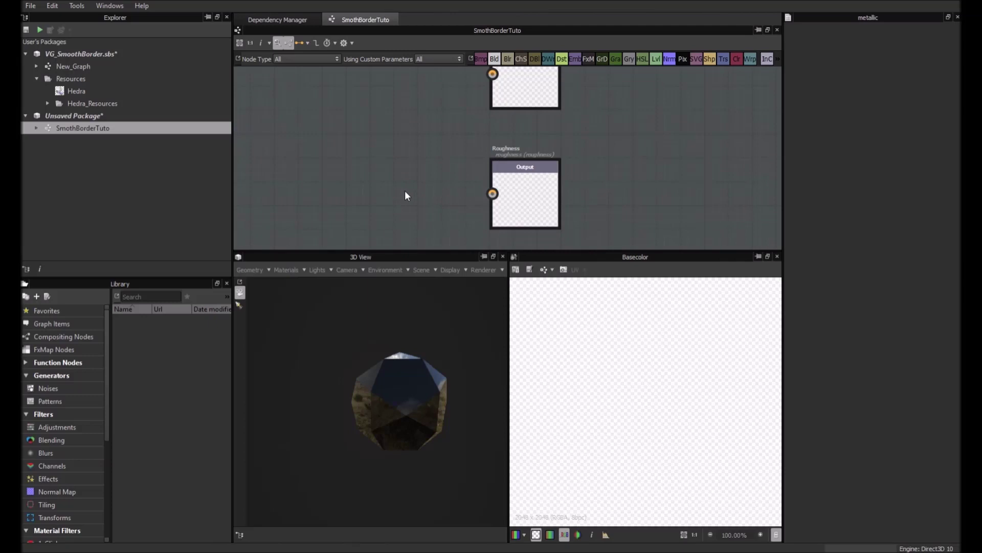
key("ctrl+v")
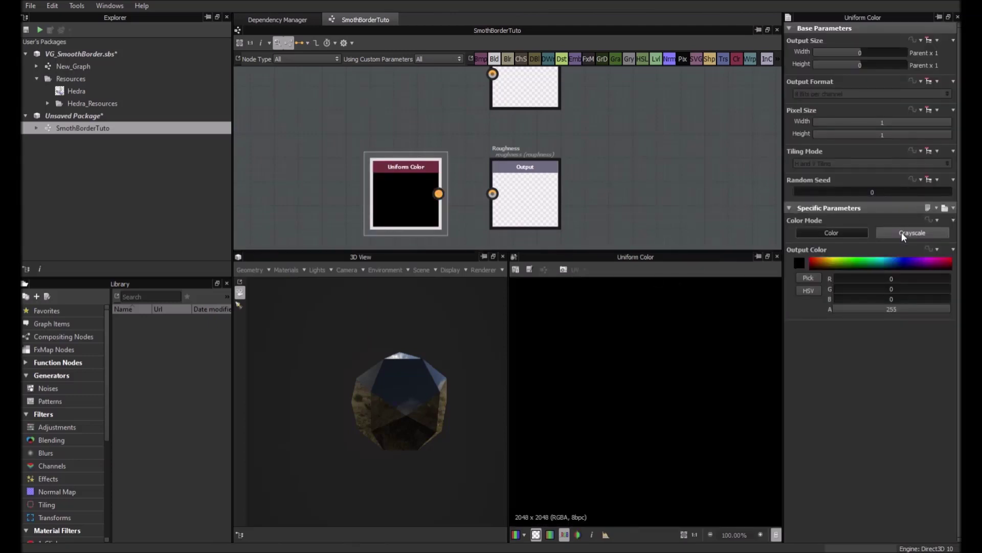
left_click(902, 233)
left_click_drag(485, 197, 493, 193)
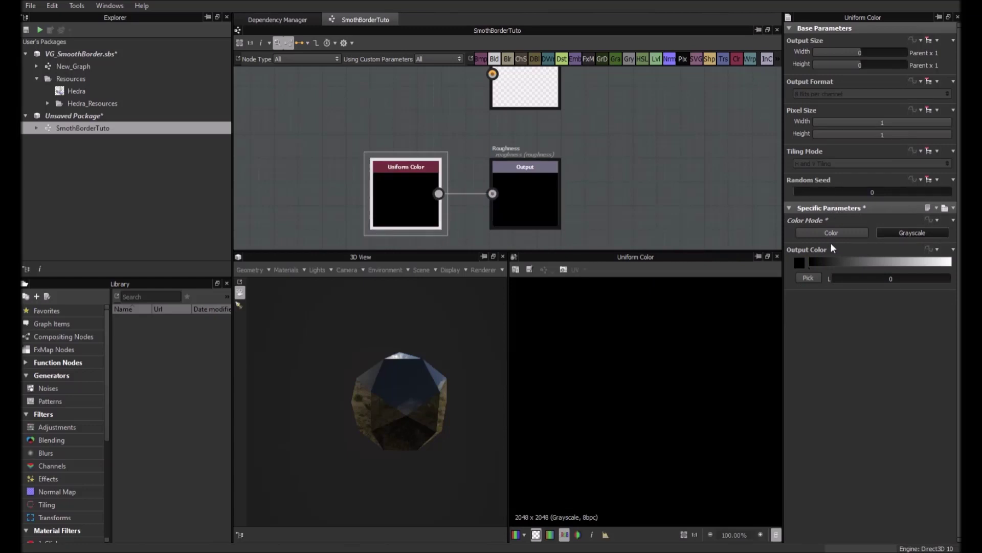
mouse_move(870, 262)
left_mouse_down()
mouse_move(916, 267)
mouse_move(887, 263)
left_mouse_up()
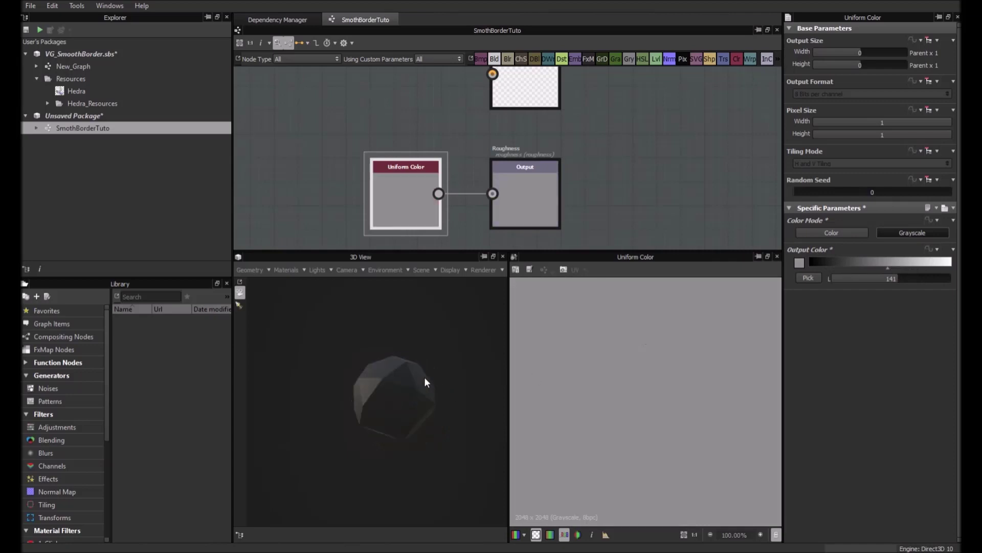
Rotate the 3D view's environment dome to about 78 degrees, showing its background only while adjusting the lighting
left_click_drag(425, 382, 406, 357)
left_click_drag(431, 381, 427, 384)
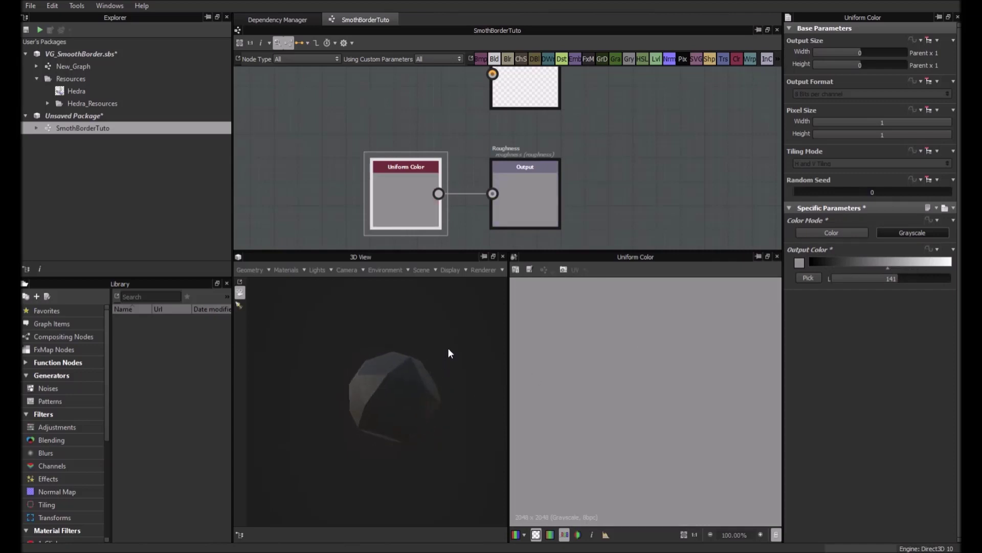
mouse_move(454, 345)
left_mouse_down()
mouse_move(430, 385)
mouse_move(338, 388)
mouse_move(533, 383)
mouse_move(327, 376)
mouse_move(431, 385)
left_mouse_up()
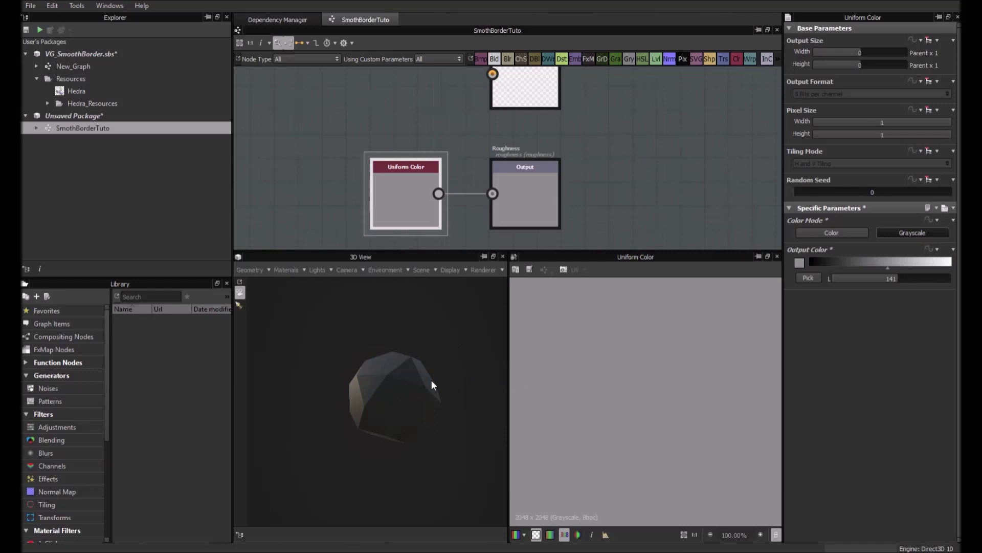
mouse_move(435, 385)
left_mouse_down()
mouse_move(292, 388)
mouse_move(478, 389)
mouse_move(408, 390)
left_mouse_up()
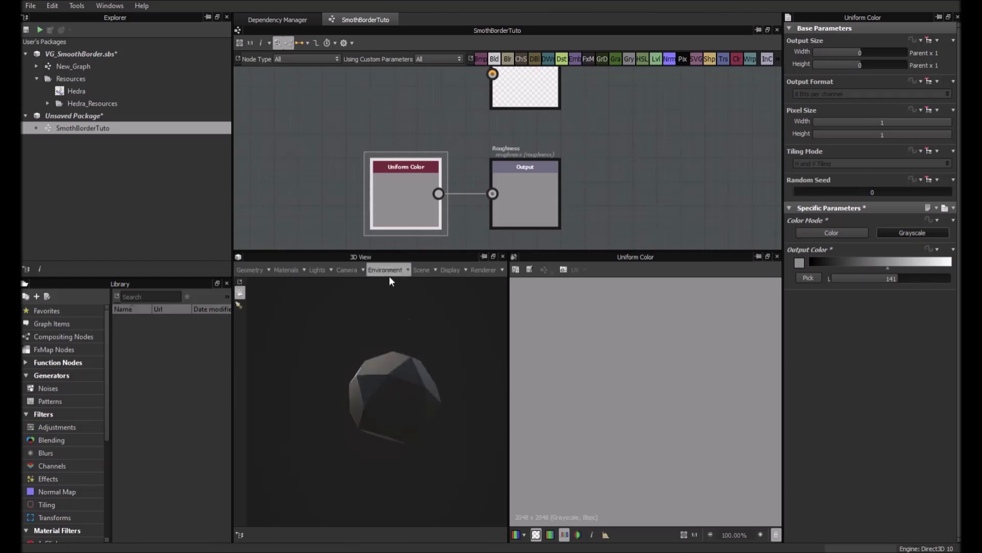
left_click(893, 61)
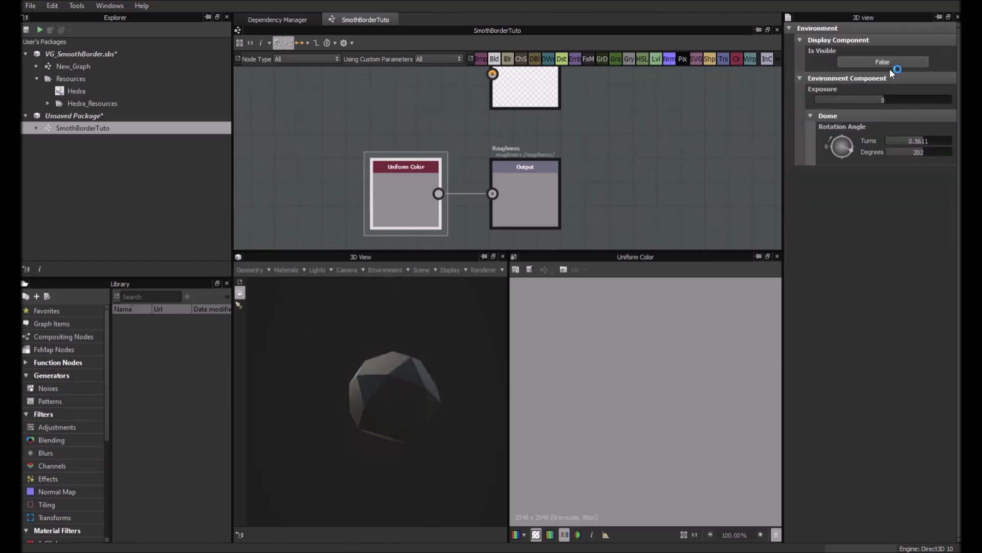
right_click_drag(347, 382, 414, 406, "shift")
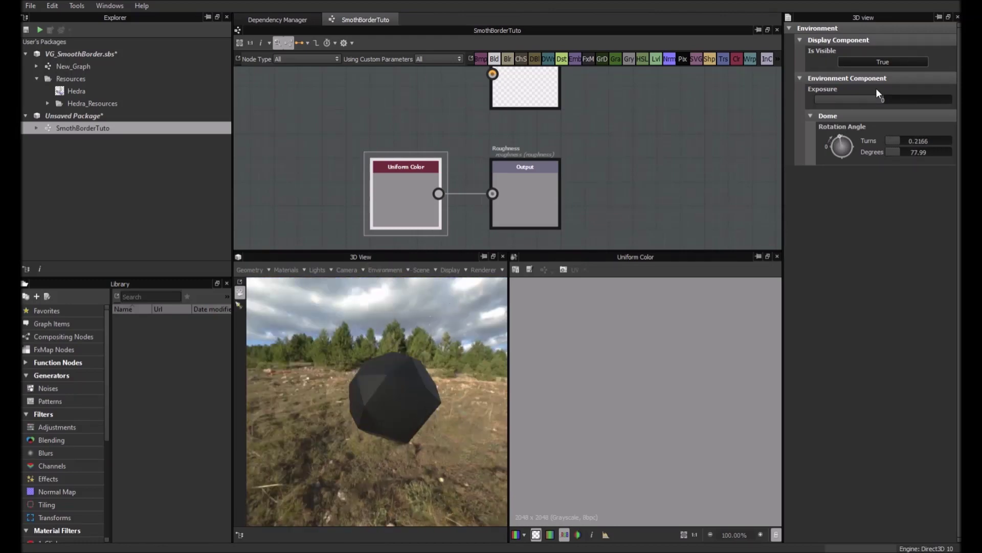
left_click(887, 62)
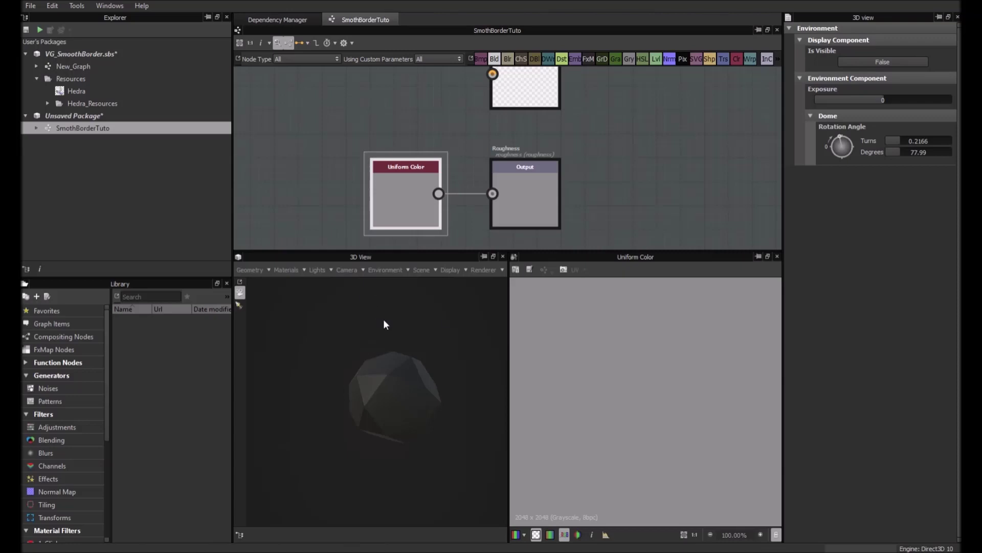
Connect the grayscale Uniform Color node to the Base Color output as well
scroll(497, 160, "down", 5)
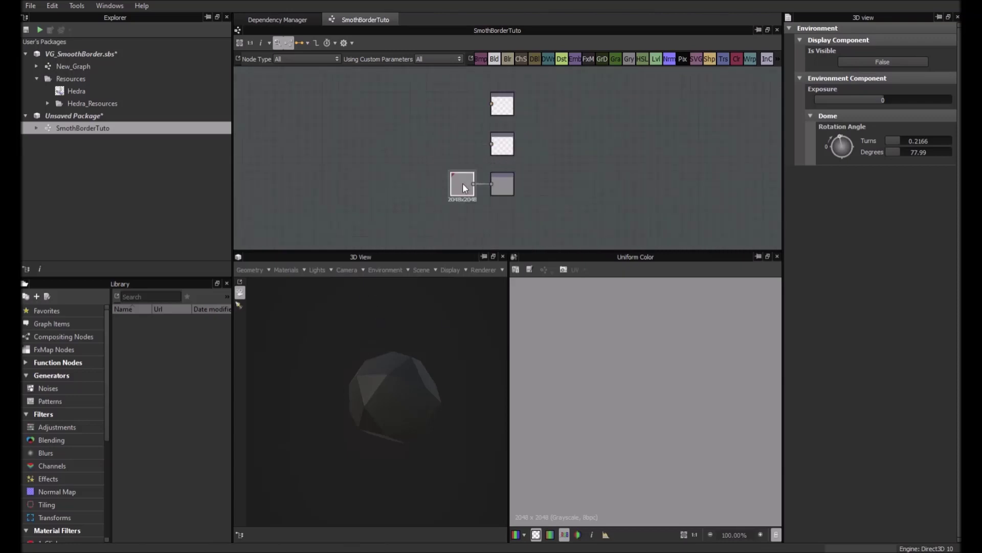
left_click_drag(478, 180, 492, 103)
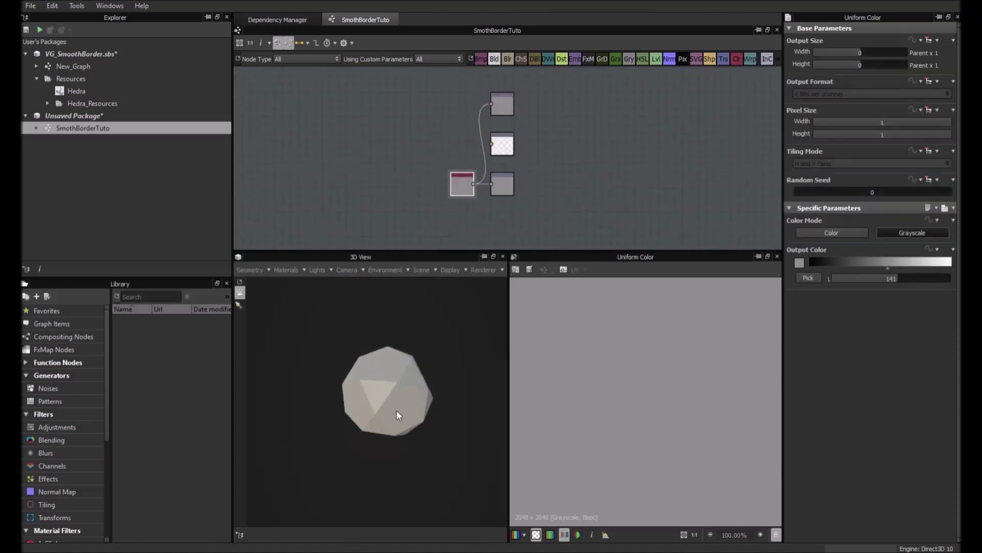
scroll(458, 185, "up", 4)
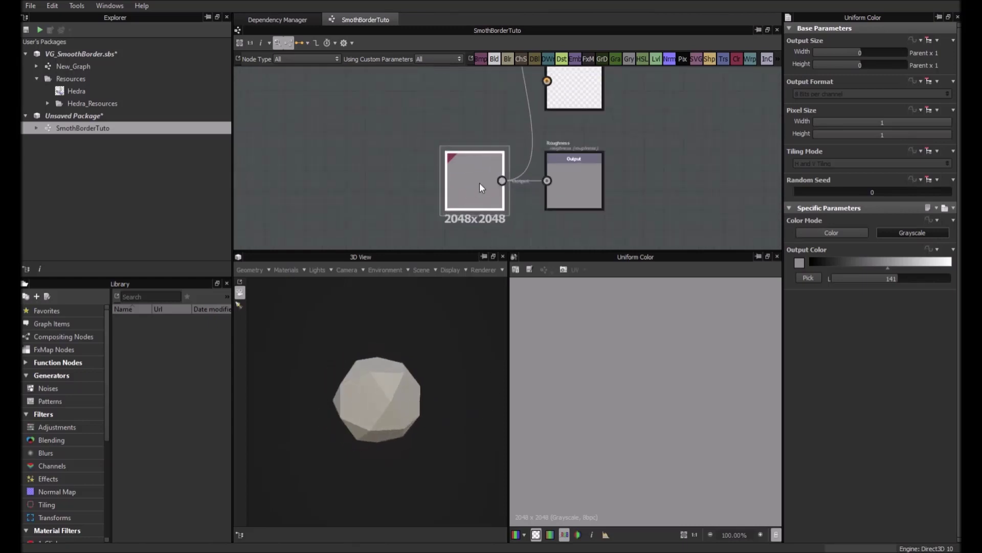
Move the Normal output node above the Base Color output, leaving free graph space beside it
scroll(491, 169, "down", 3)
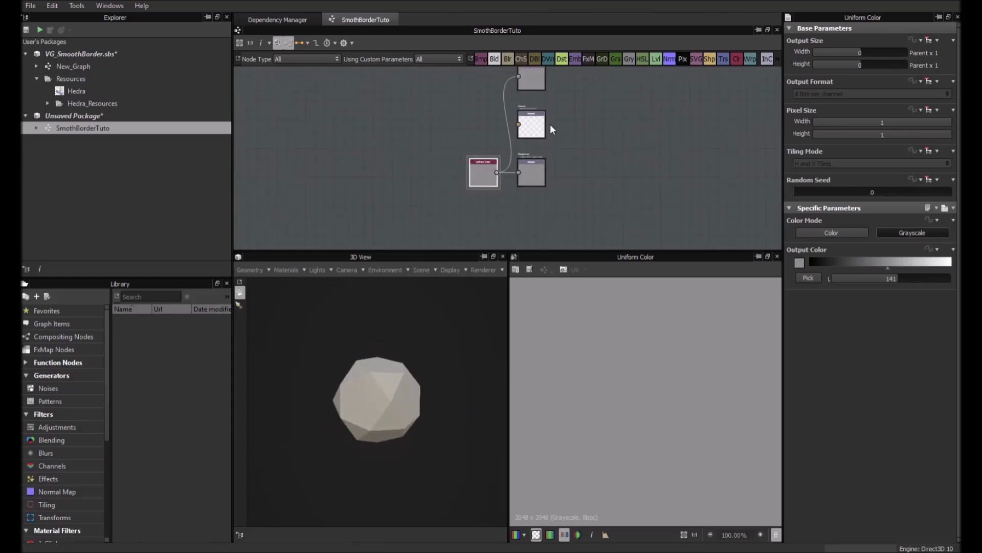
middle_click_drag(550, 124, 512, 196)
left_click_drag(512, 196, 519, 100)
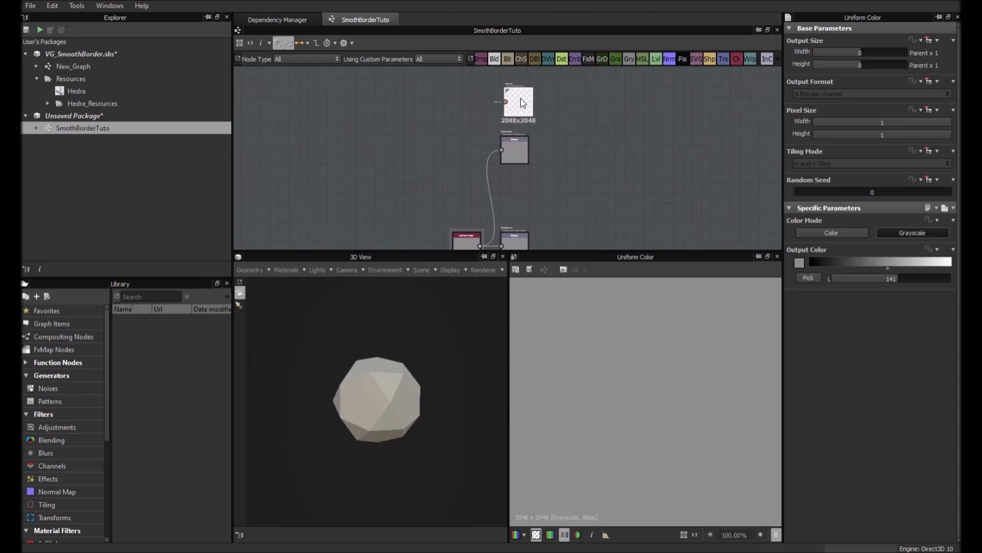
middle_click_drag(454, 149, 513, 151)
scroll(512, 151, "down", 2)
scroll(513, 152, "up", 2)
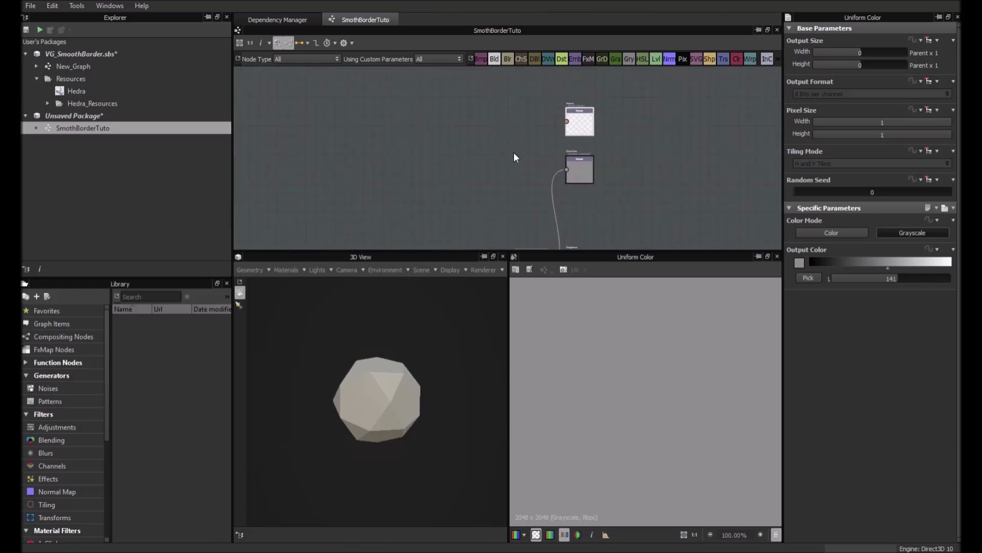
scroll(513, 152, "down", 2)
middle_click_drag(503, 190, 501, 177)
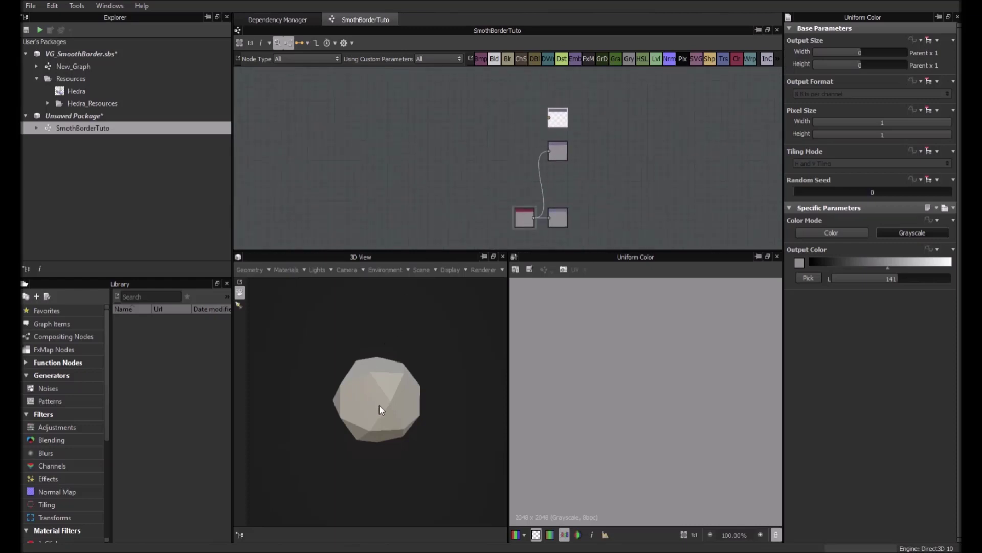
Delete the four baked resources, from hedra_world_space_normals to hedra_world_space_direction, in the Hedra_Resources folder of VG_SmoothBorder.sbs
left_click_drag(379, 404, 409, 389)
scroll(391, 357, "up", 3)
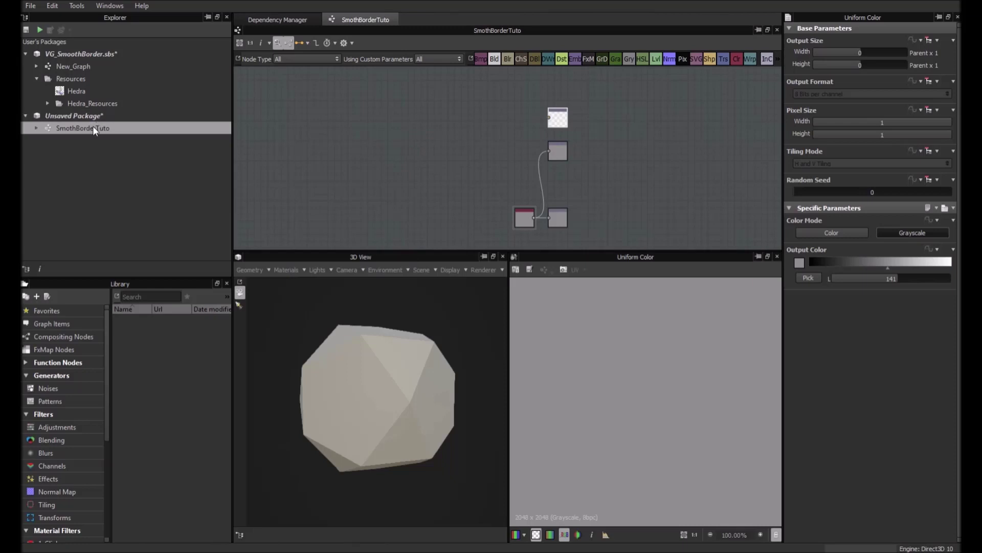
left_click(70, 92)
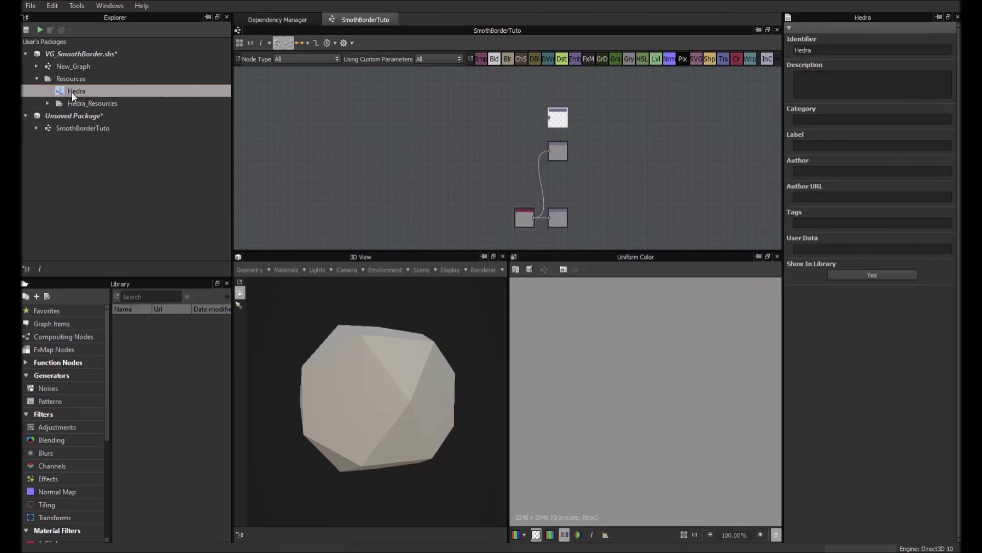
left_click(48, 104)
left_click(98, 115)
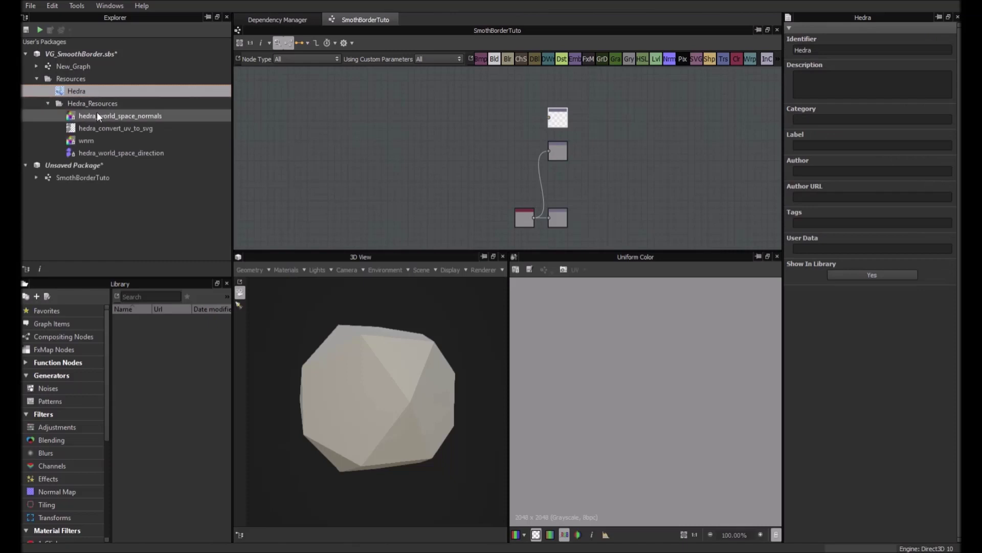
left_click(120, 152, "shift")
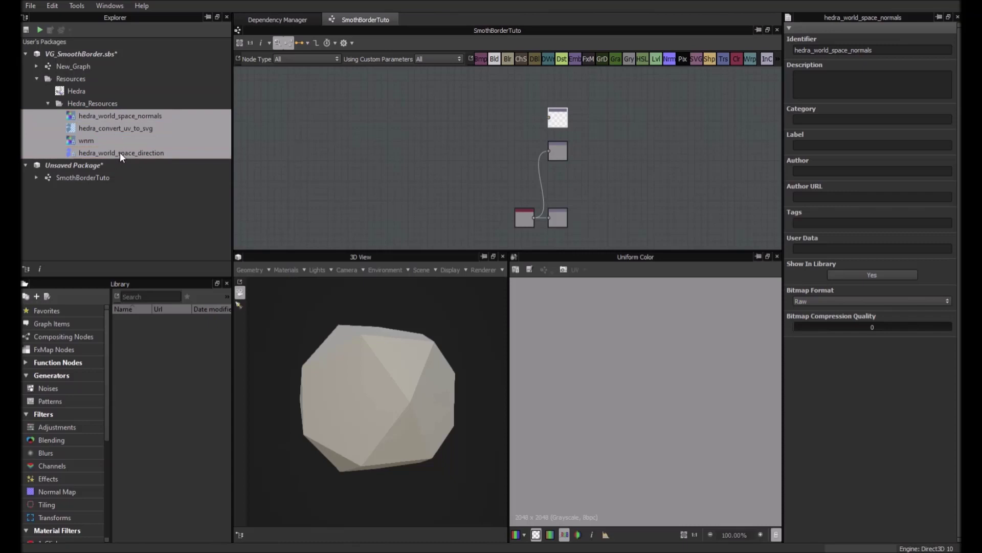
key("Delete")
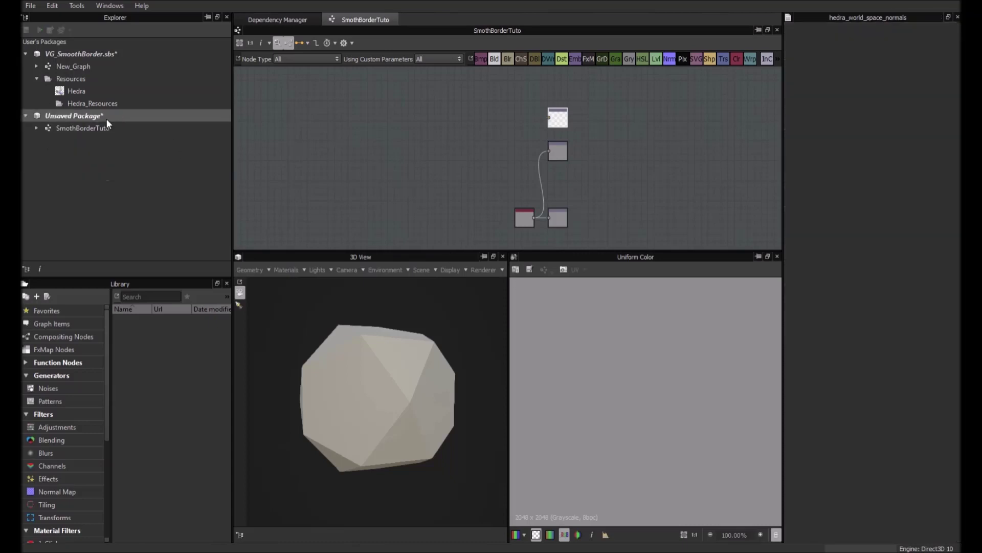
Move the Hedra mesh into the unsaved package and place it inside a new folder named Resources
left_click_drag(63, 90, 87, 132)
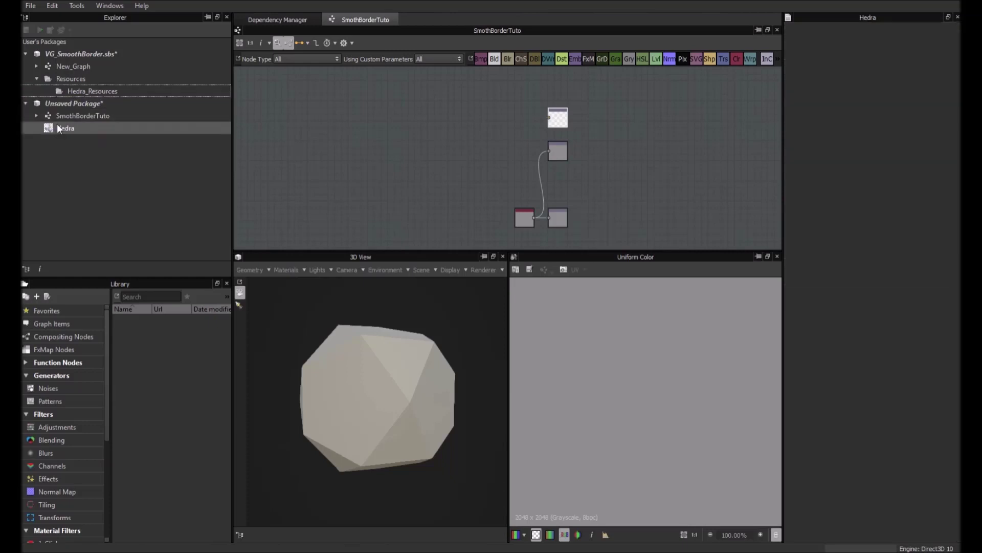
left_click(68, 104)
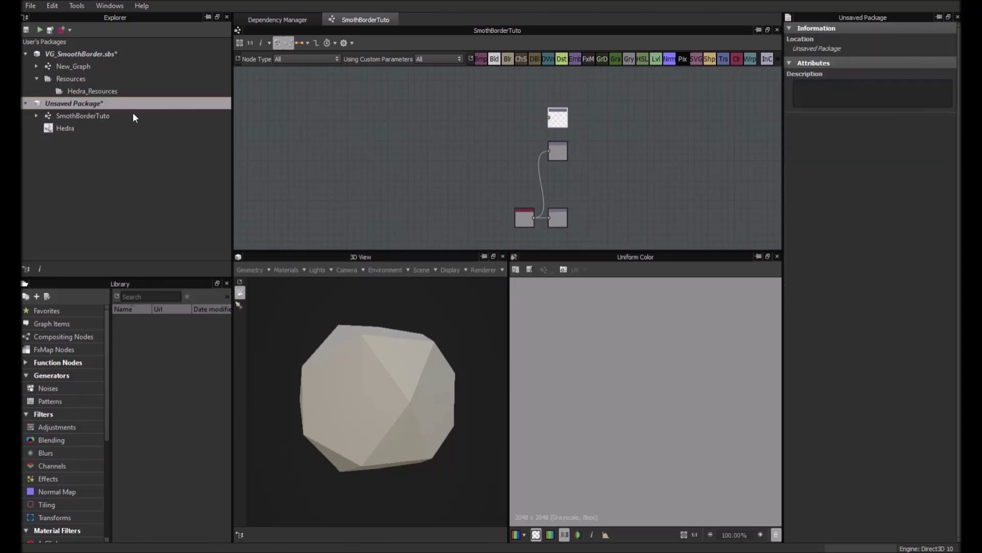
left_click(222, 174)
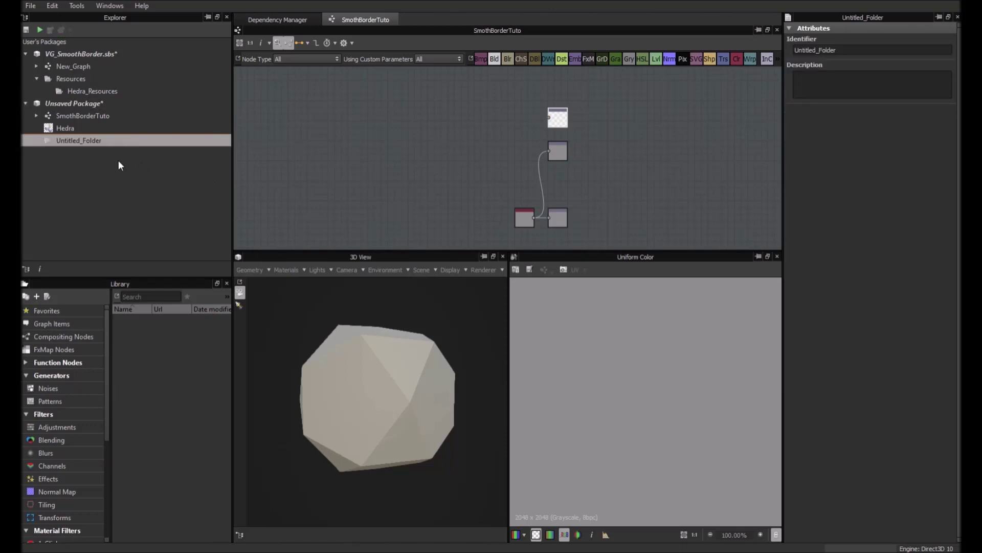
key("F2")
type("Re")
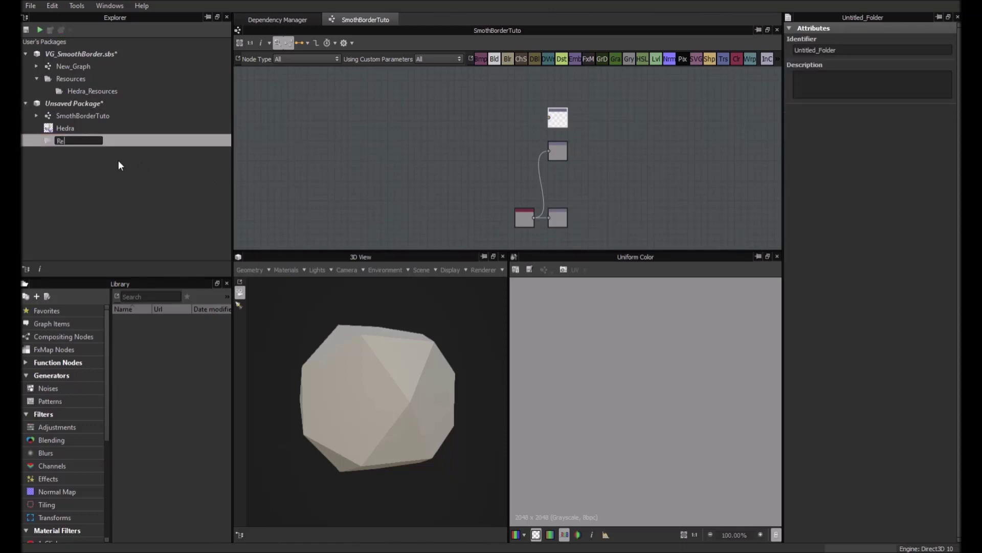
type("sources")
key("Return")
mouse_move(90, 129)
left_mouse_down("ctrl")
mouse_move(116, 157)
mouse_move(94, 144)
left_mouse_up("ctrl")
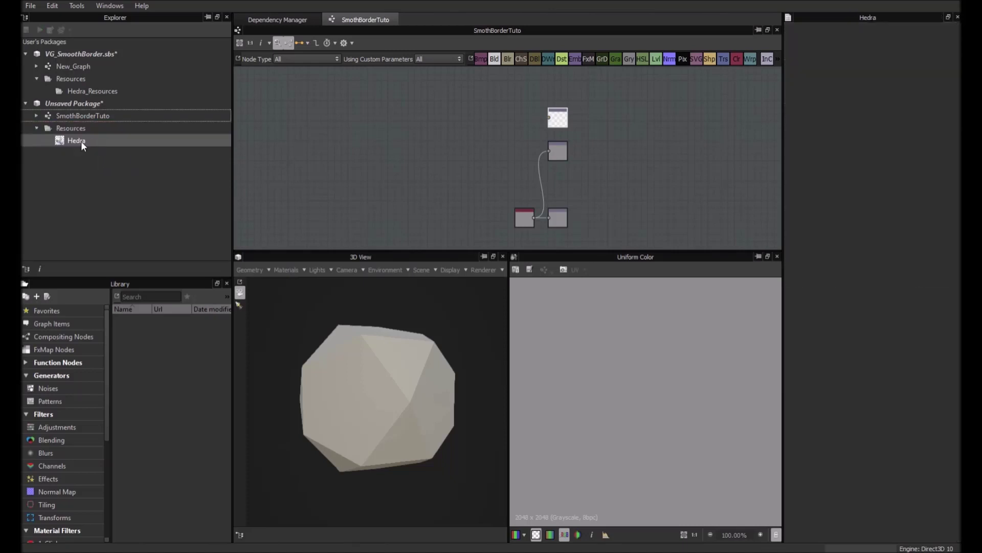
Bake the world space normals and convert UV to SVG maps from the Hedra mesh, and expand its Hedra_Resources folder
left_click(82, 140)
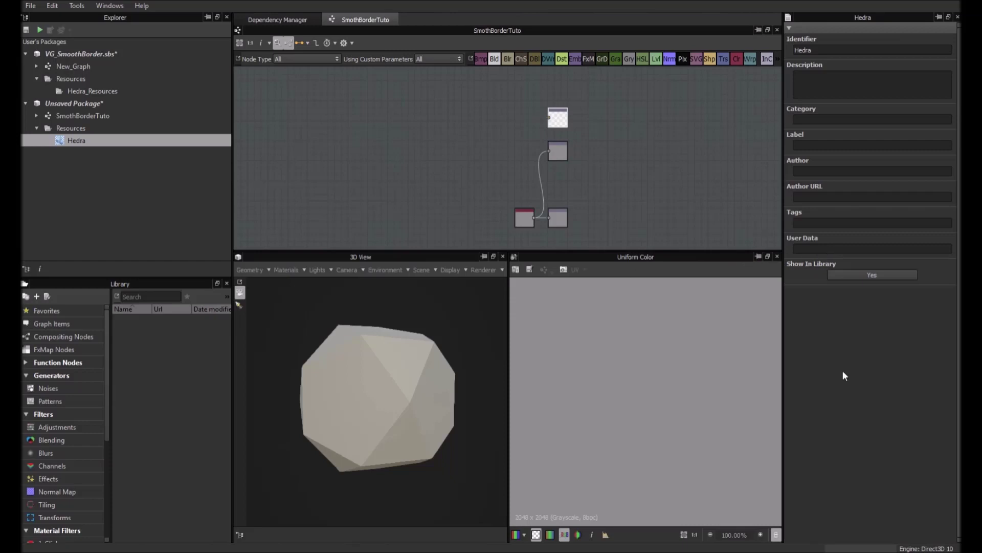
left_click(776, 535)
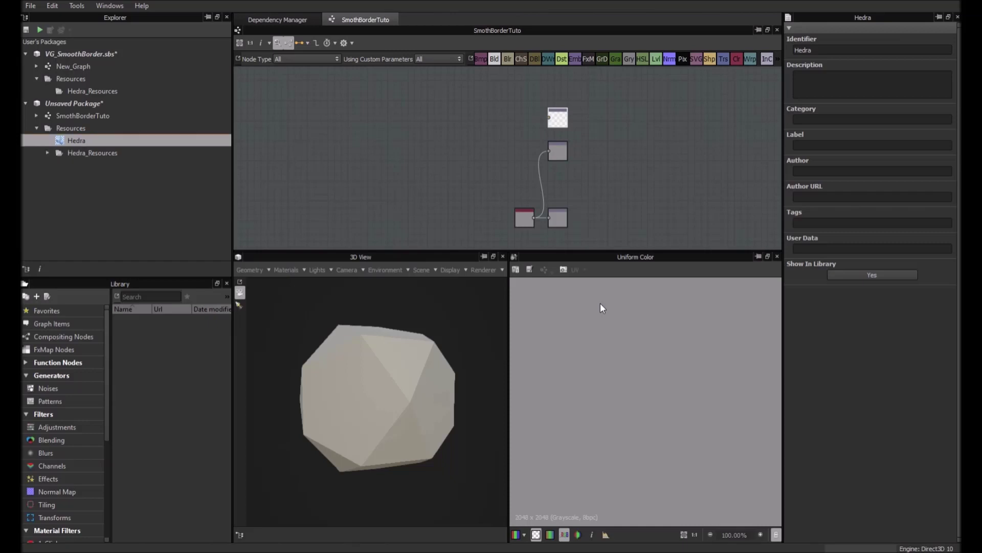
left_click(48, 152)
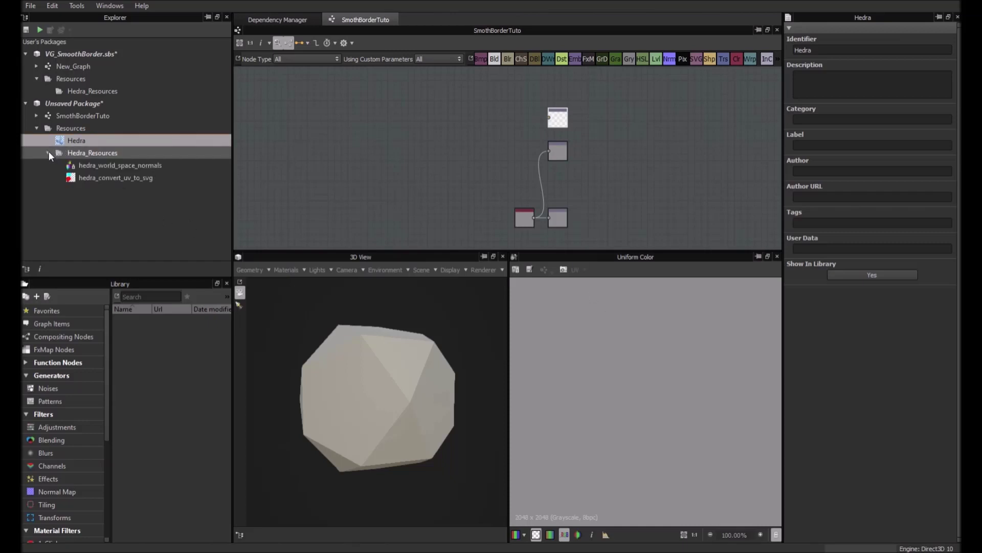
Add hedra_world_space_normals to the graph as a bitmap node and fit its image in the 2D view
left_click(101, 164)
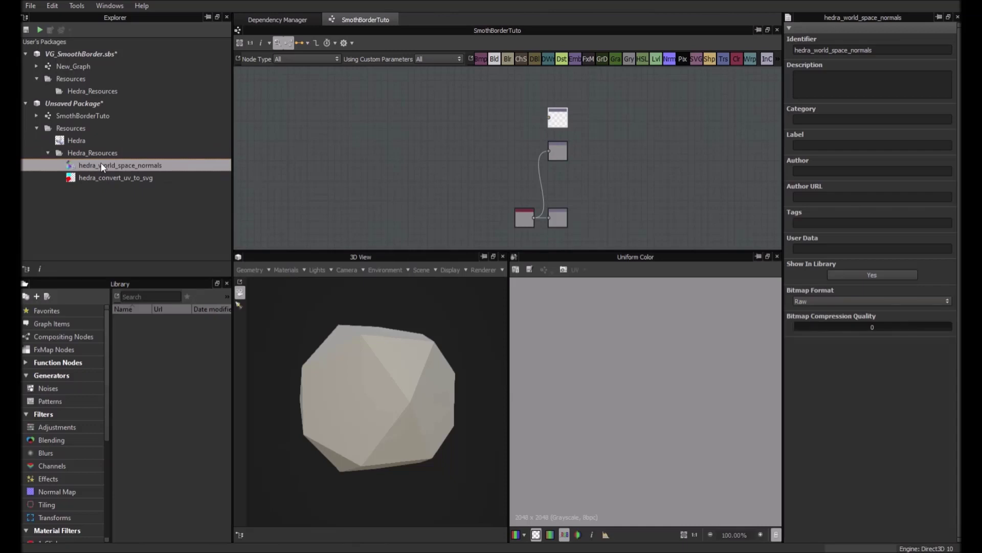
left_click_drag(320, 176, 408, 156)
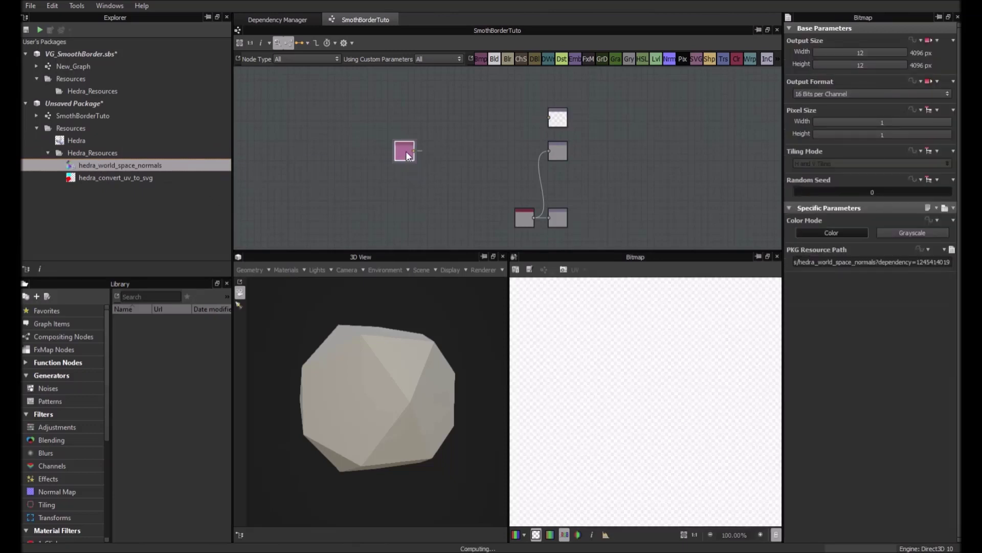
left_click(686, 534)
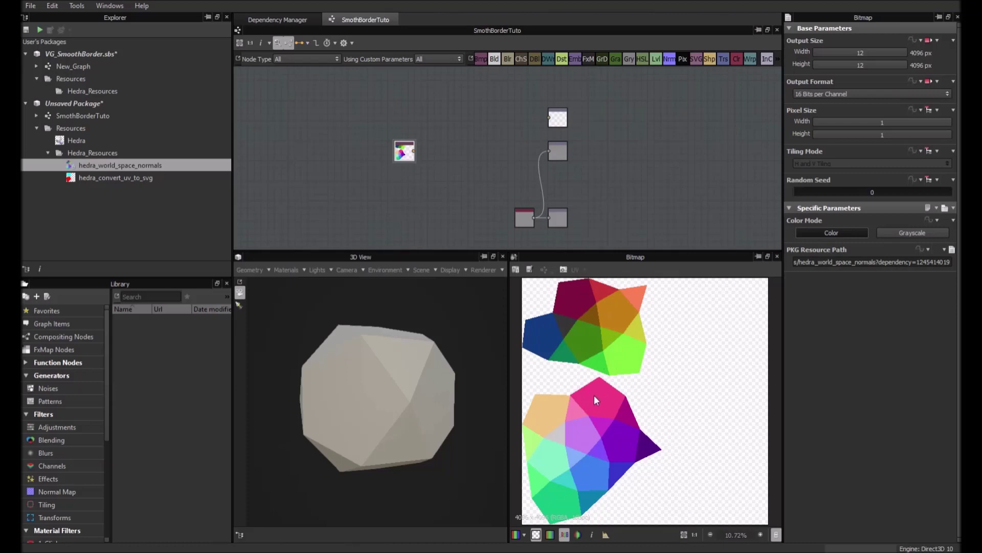
Add hedra_convert_uv_to_svg to the graph below the normals bitmap and set its color mode to Grayscale
left_click_drag(103, 178, 408, 198)
scroll(667, 419, "up", 1)
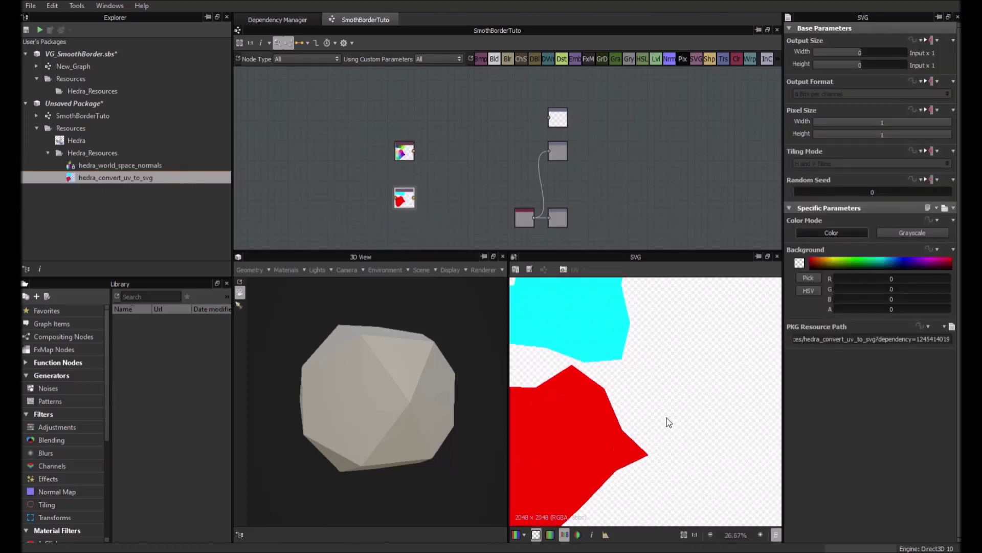
scroll(644, 370, "up", 3)
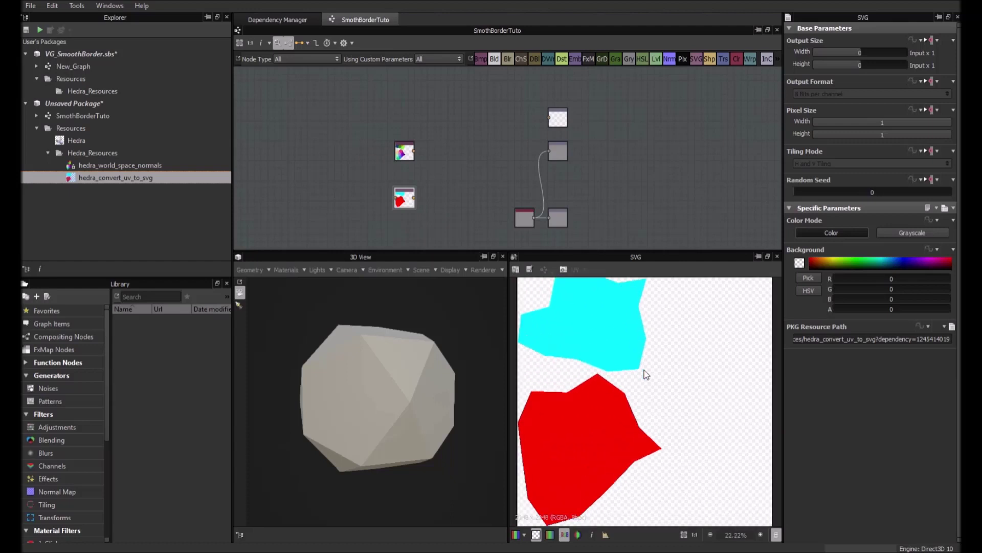
scroll(643, 370, "down", 4)
scroll(640, 373, "up", 2)
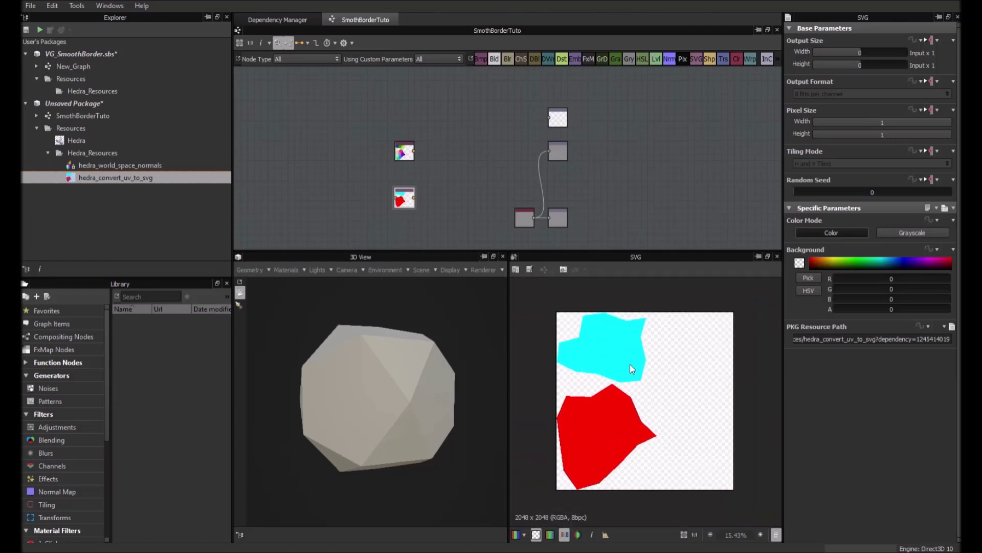
left_click(905, 234)
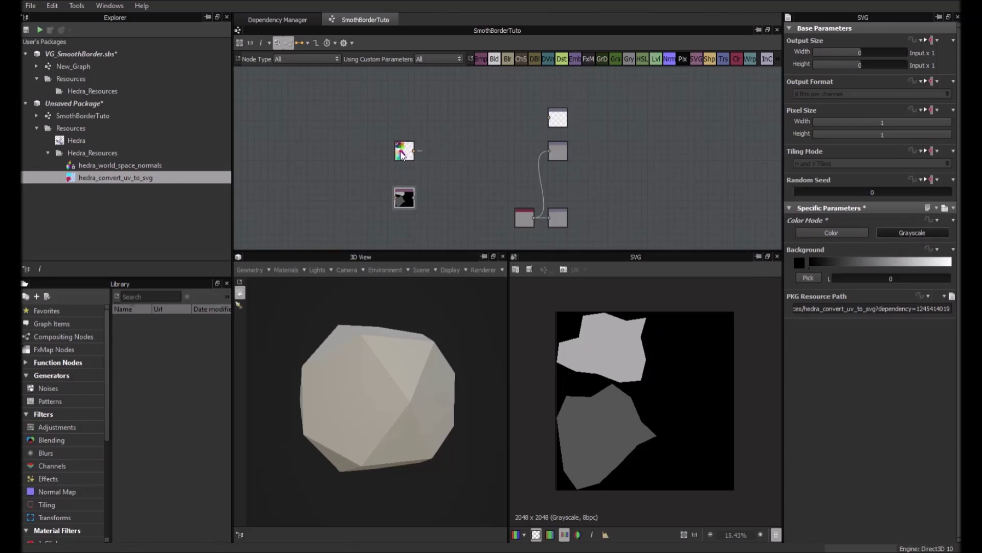
Space the world space normals bitmap and the SVG node further apart in the graph, and preview the normals bitmap
left_click_drag(409, 151, 404, 128)
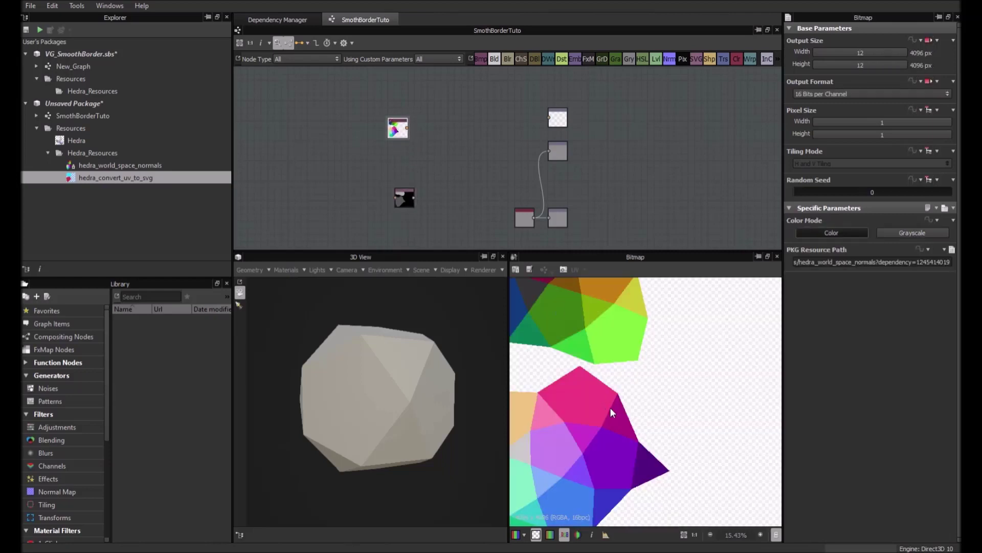
left_click_drag(409, 199, 386, 199)
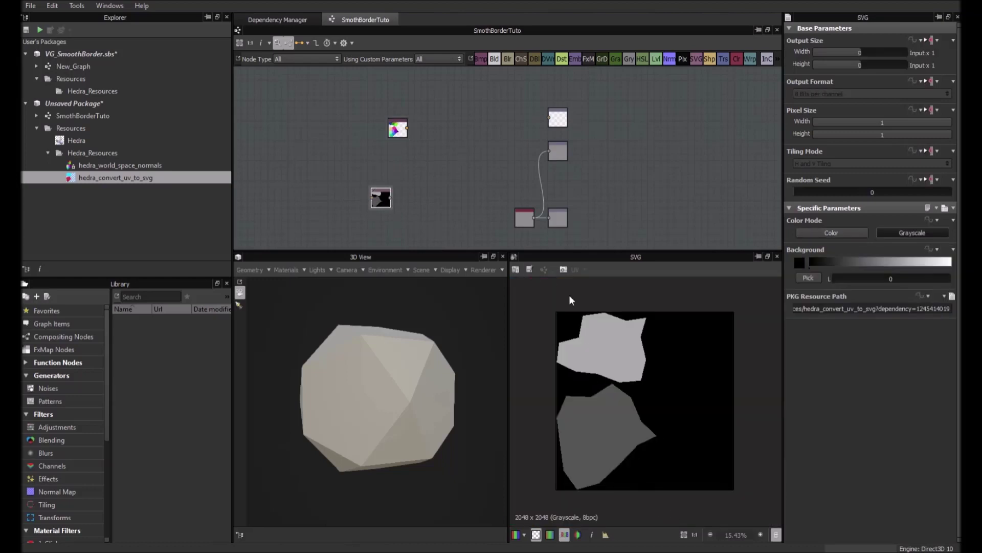
left_click(397, 132)
double_click(397, 129)
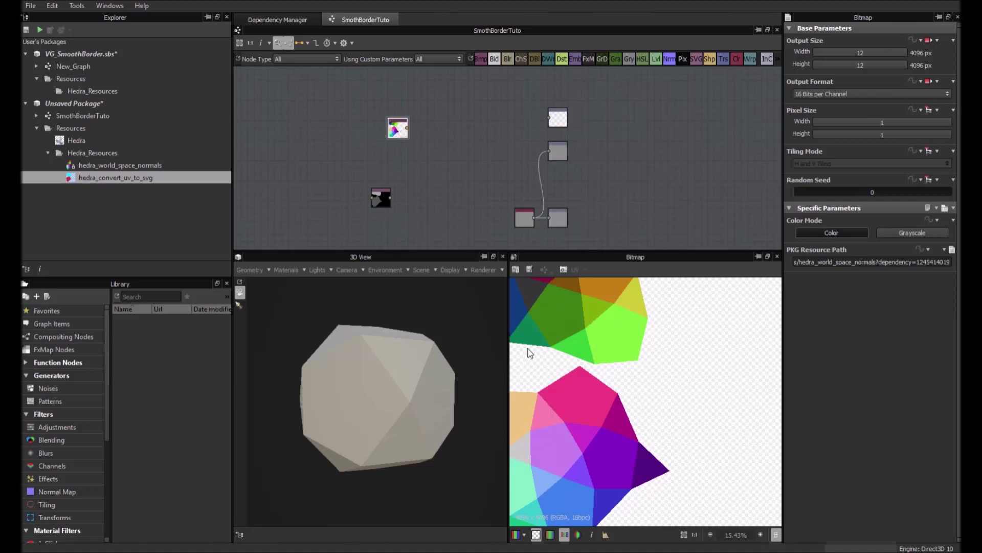
scroll(643, 381, "up", 3)
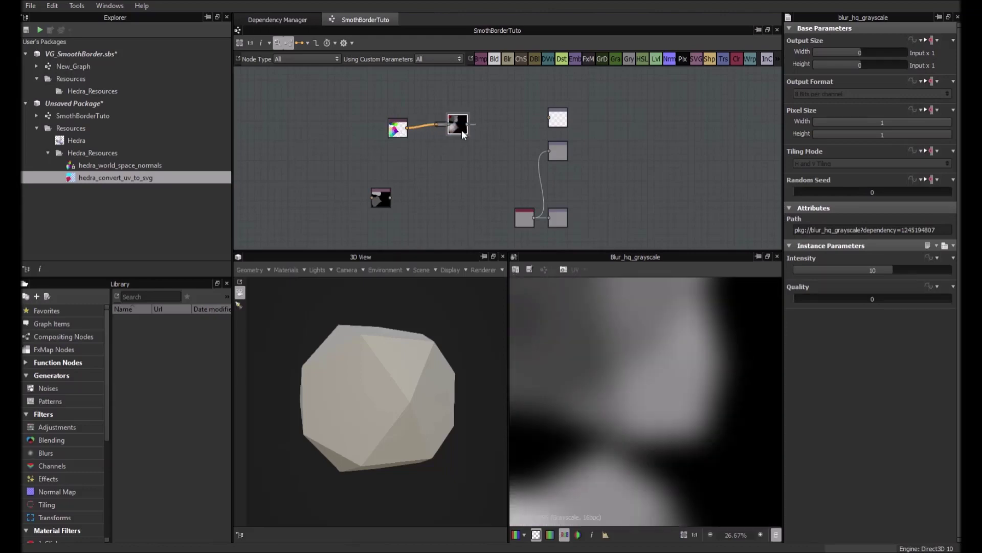
Replace the Blur HQ Grayscale node with a color Blur HQ node fed by the world space normals bitmap
key("Delete")
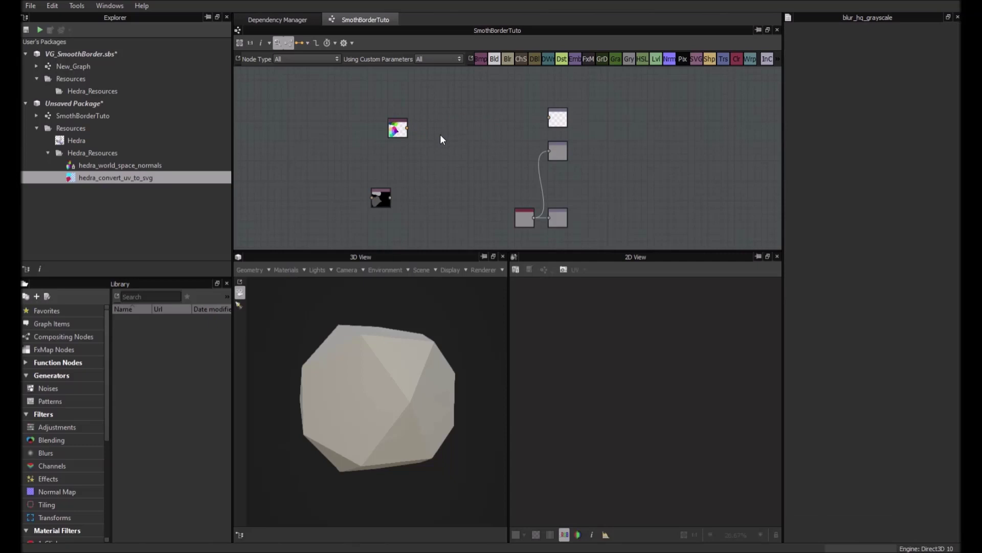
key("ctrl+v")
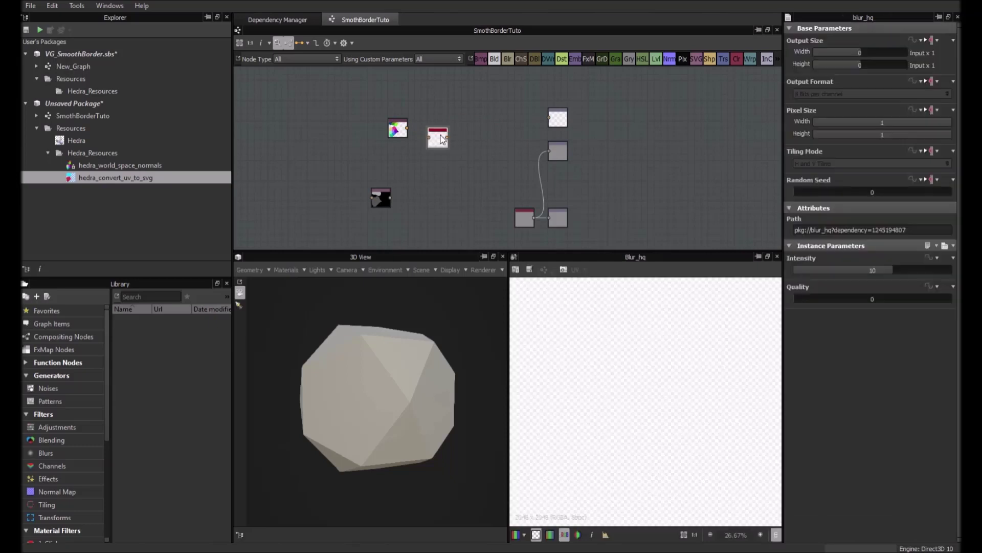
left_click_drag(408, 128, 434, 145)
scroll(633, 328, "down", 2)
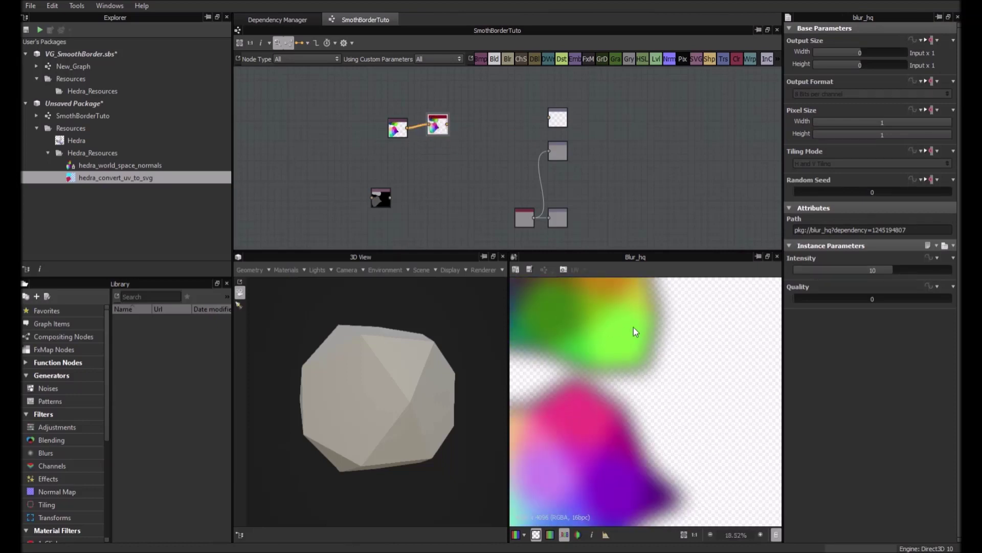
Set the Blur HQ node's quality to 1 and its intensity to 1.65, and examine the softened face borders
left_click(924, 299)
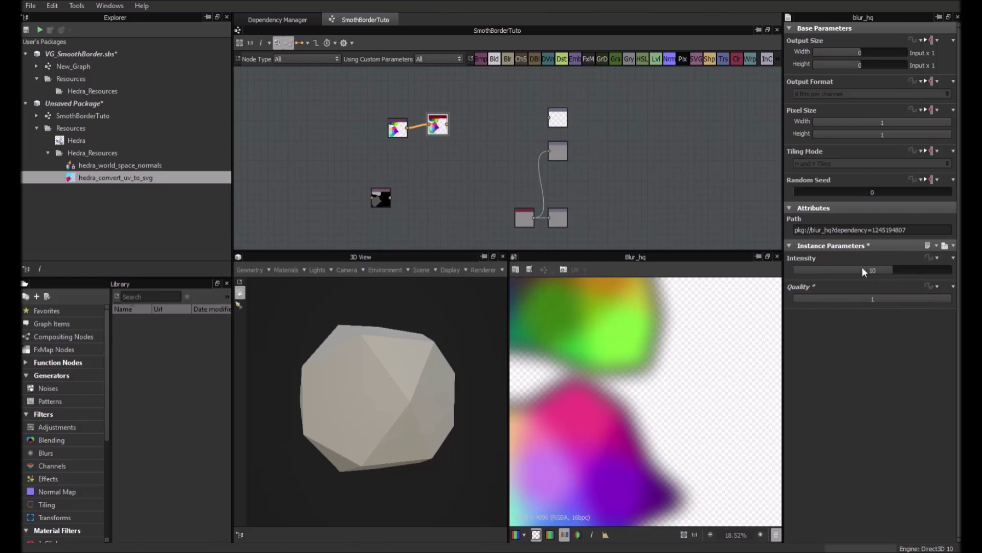
left_click(807, 268)
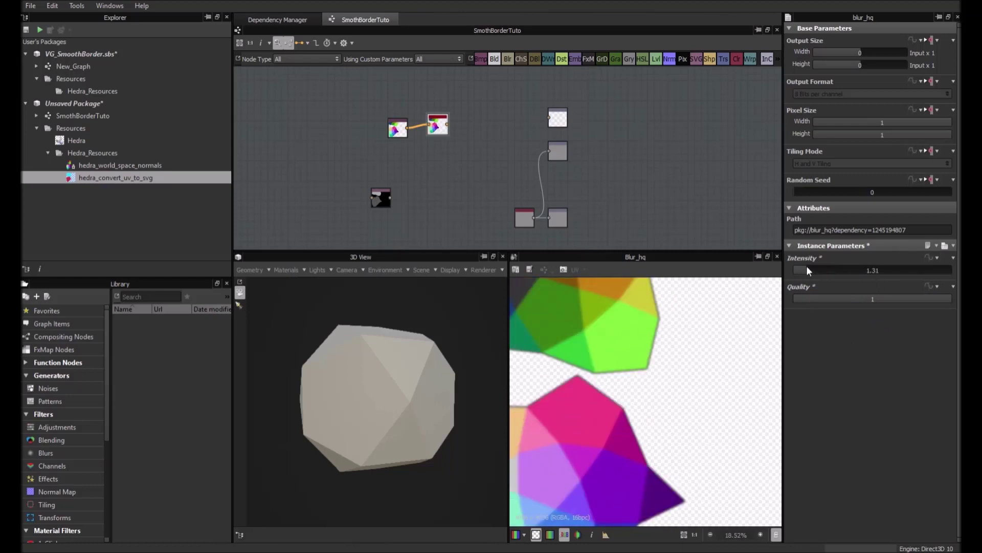
left_click_drag(803, 266, 810, 267)
left_click(695, 534)
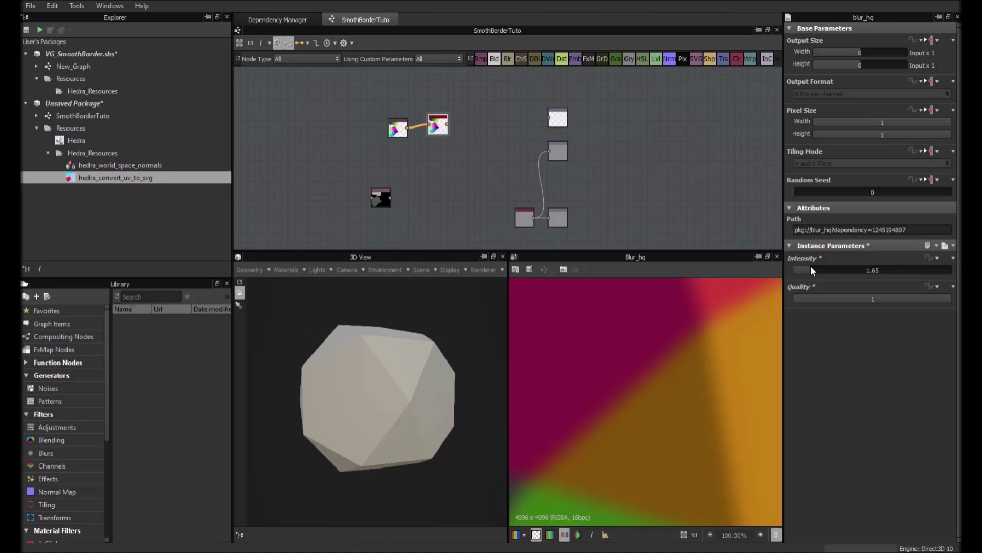
scroll(692, 307, "down", 7)
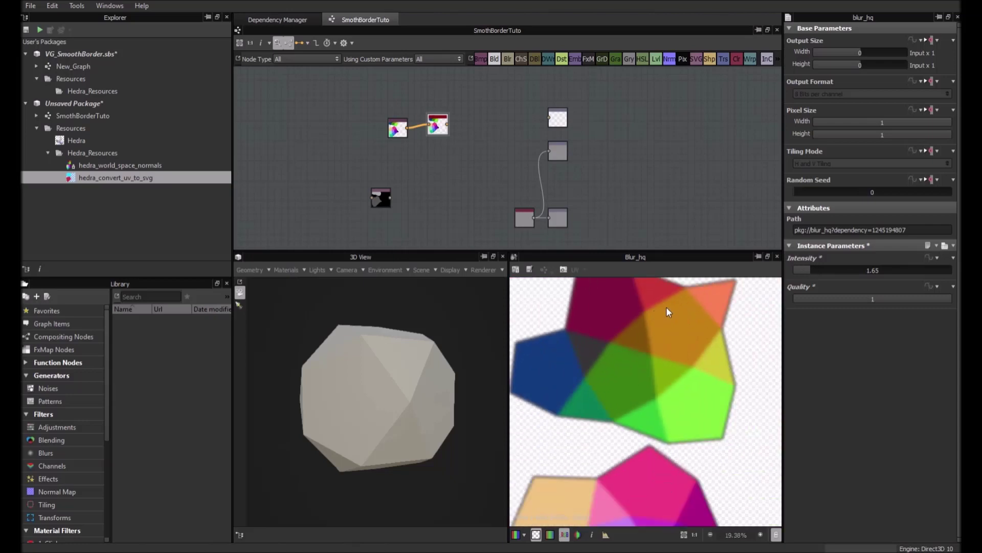
scroll(702, 293, "up", 5)
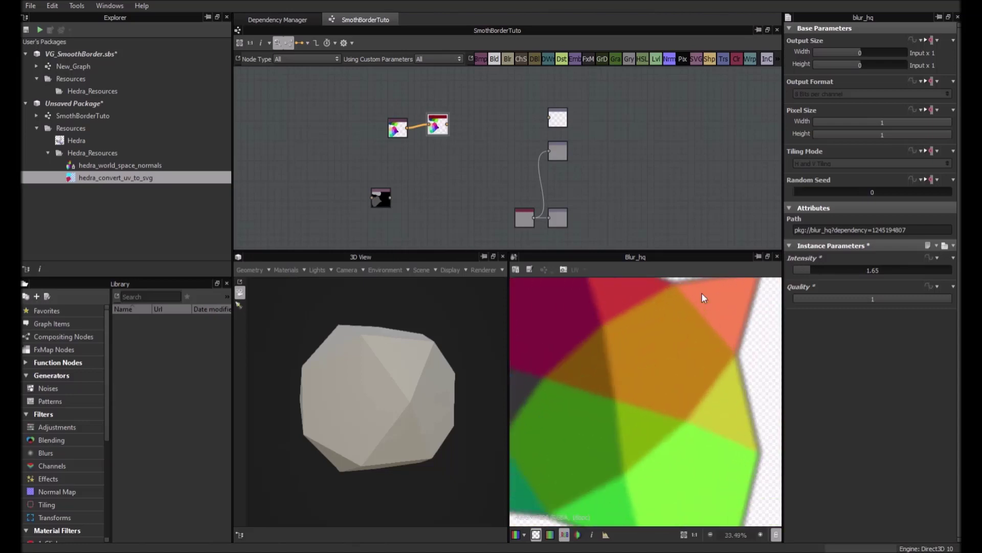
Set the Blur HQ node's intensity to 1 and inspect the face borders in the 2D view
left_click(876, 267)
type("1")
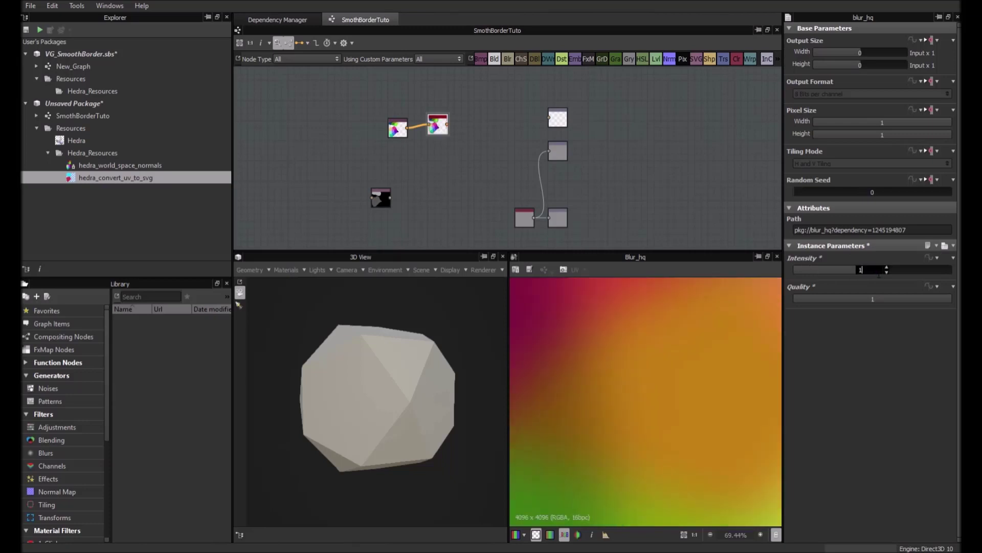
key("Return")
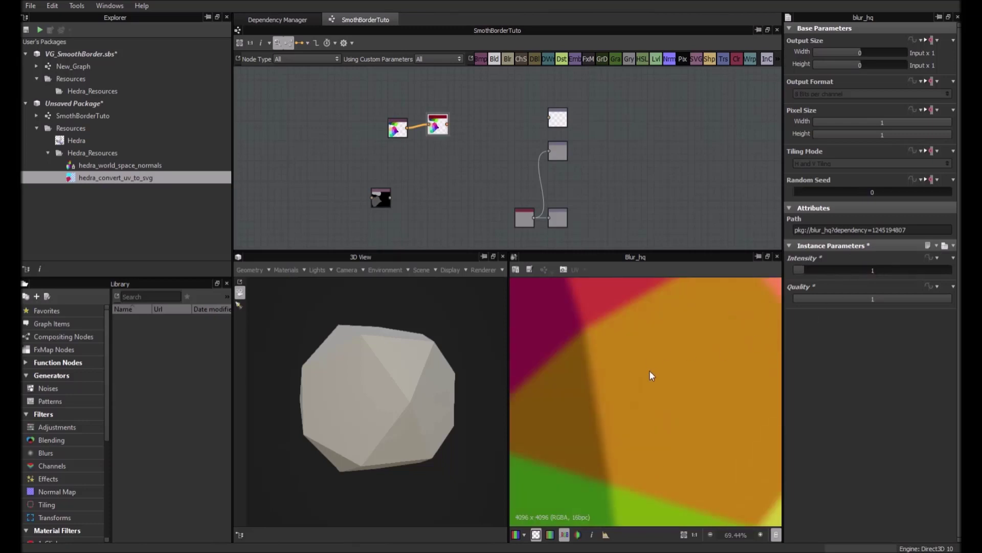
scroll(648, 379, "down", 5)
scroll(632, 353, "up", 4)
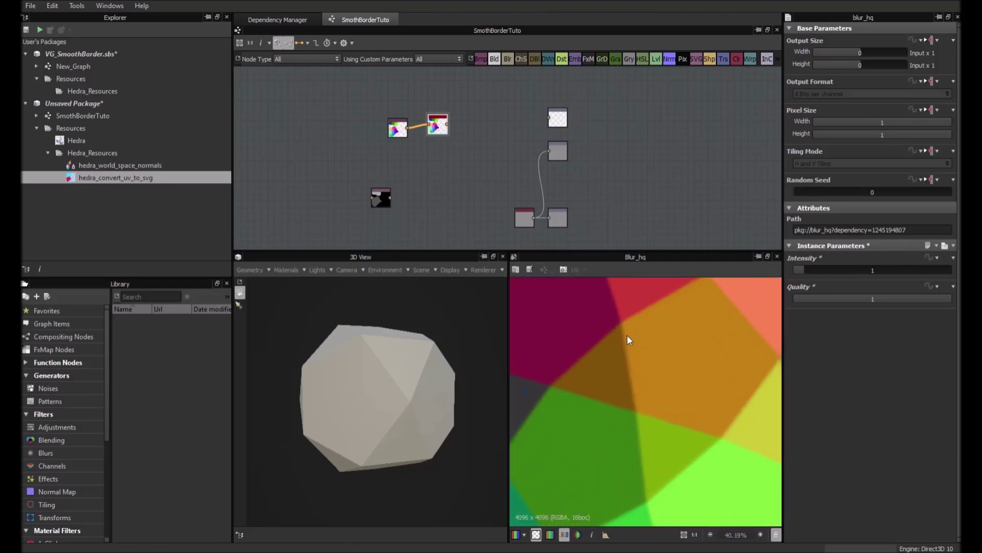
Examine the blurred face borders and the outer edges of the UV islands in the Blur HQ output, close up and as a whole
scroll(651, 357, "down", 2)
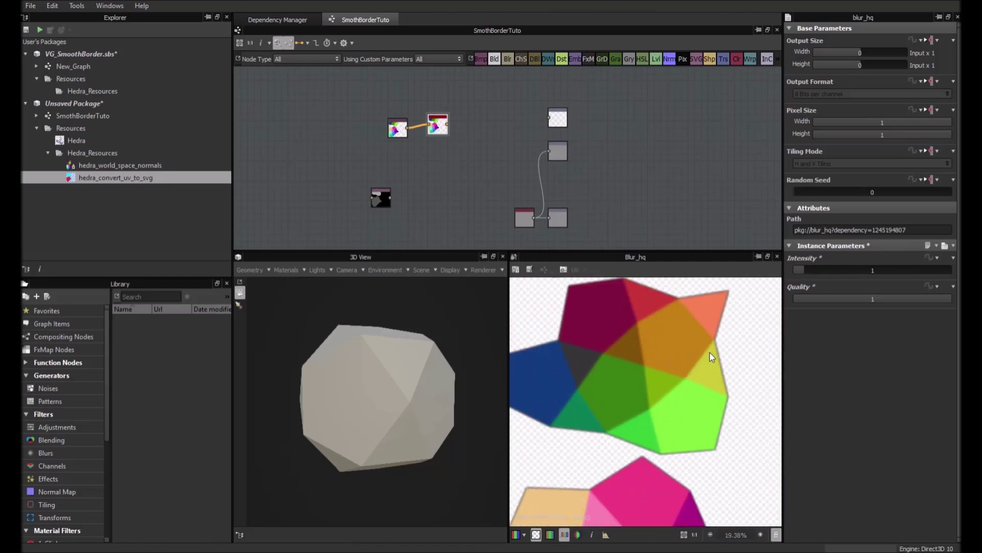
scroll(710, 353, "up", 2)
scroll(710, 353, "down", 2)
scroll(712, 353, "up", 3)
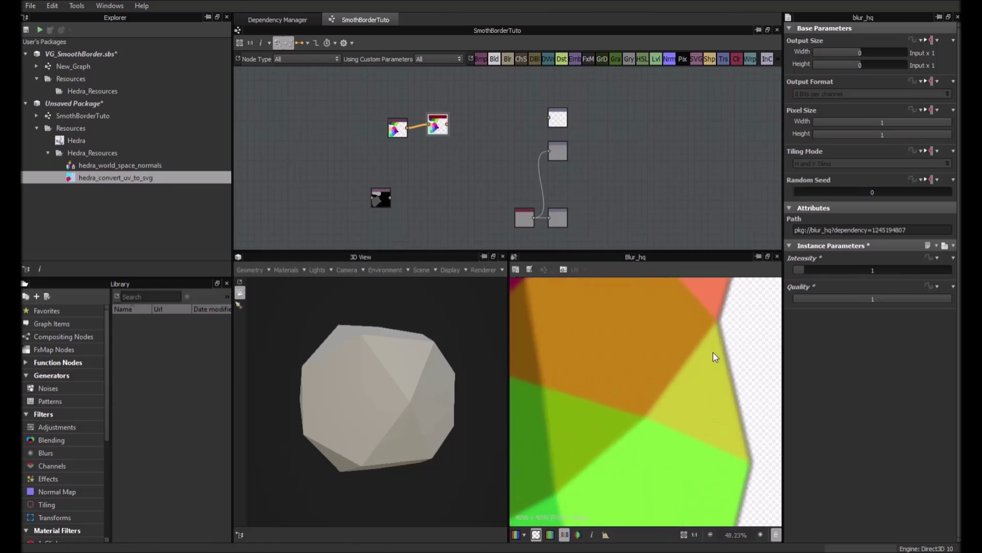
scroll(715, 356, "up", 2)
scroll(731, 347, "down", 3)
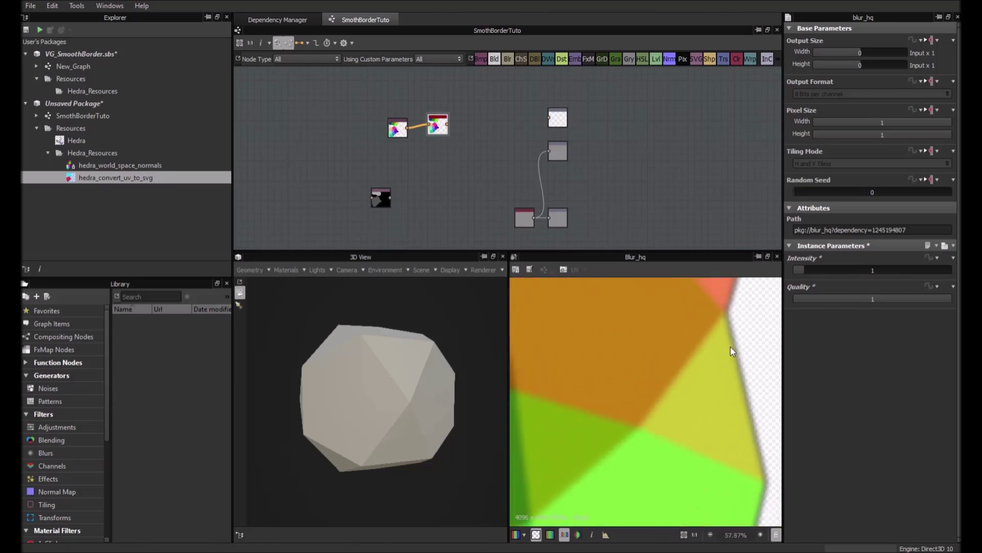
scroll(729, 346, "up", 2)
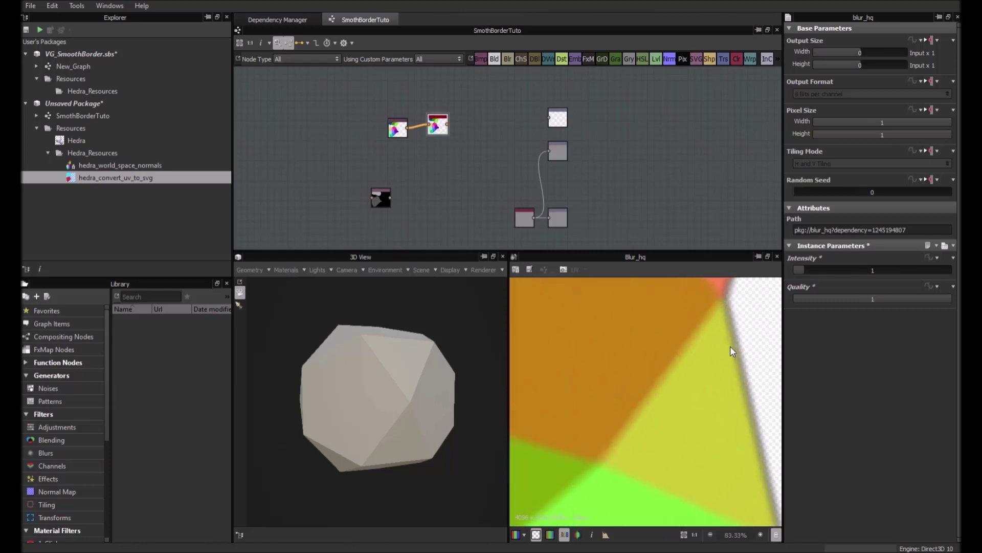
scroll(730, 346, "down", 1)
middle_click_drag(739, 353, 608, 362)
scroll(607, 363, "up", 1)
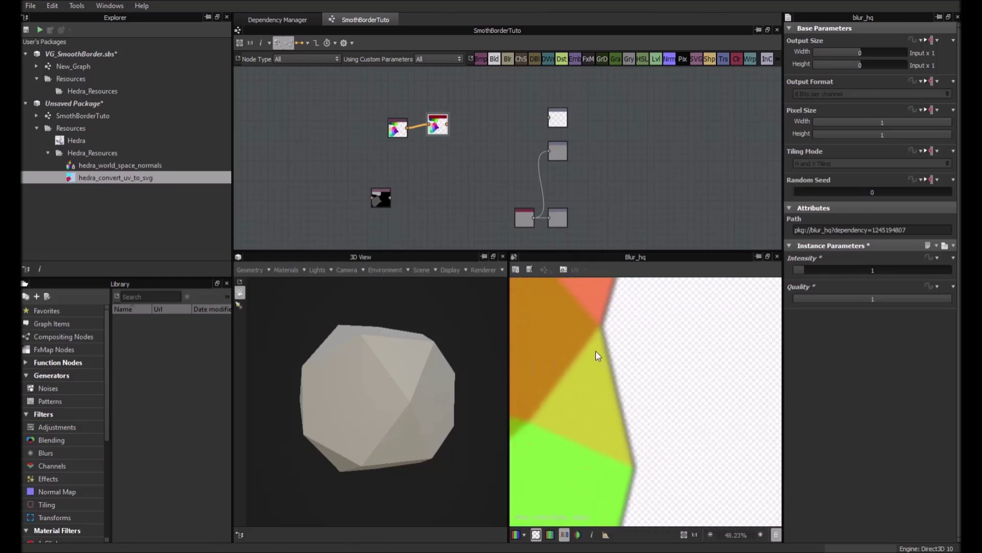
scroll(694, 372, "down", 3)
scroll(695, 373, "up", 6)
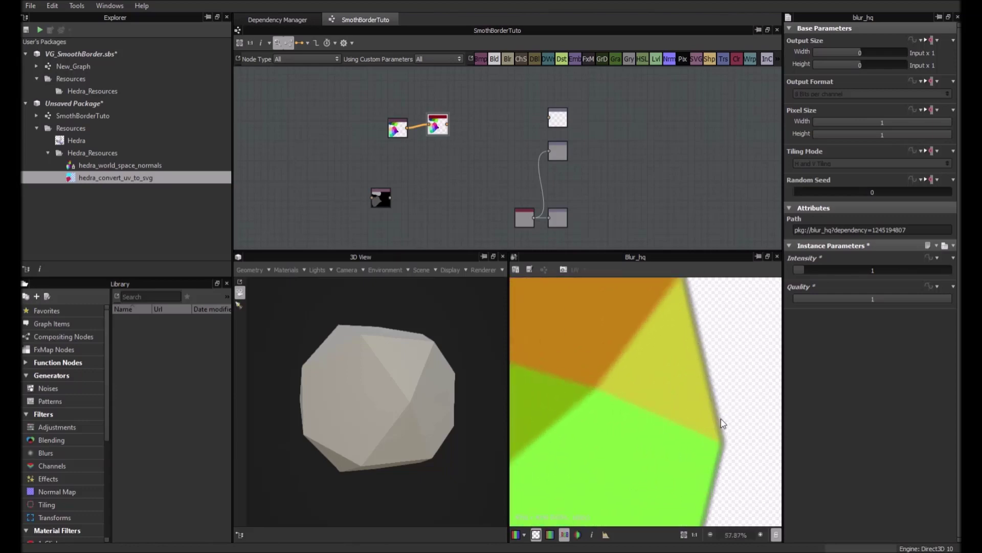
scroll(688, 371, "down", 2)
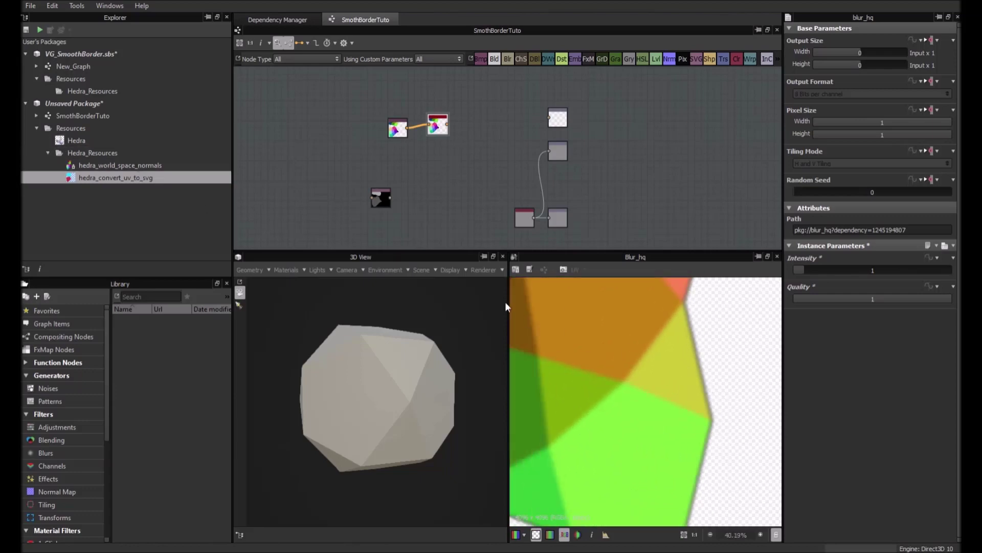
scroll(700, 368, "down", 4)
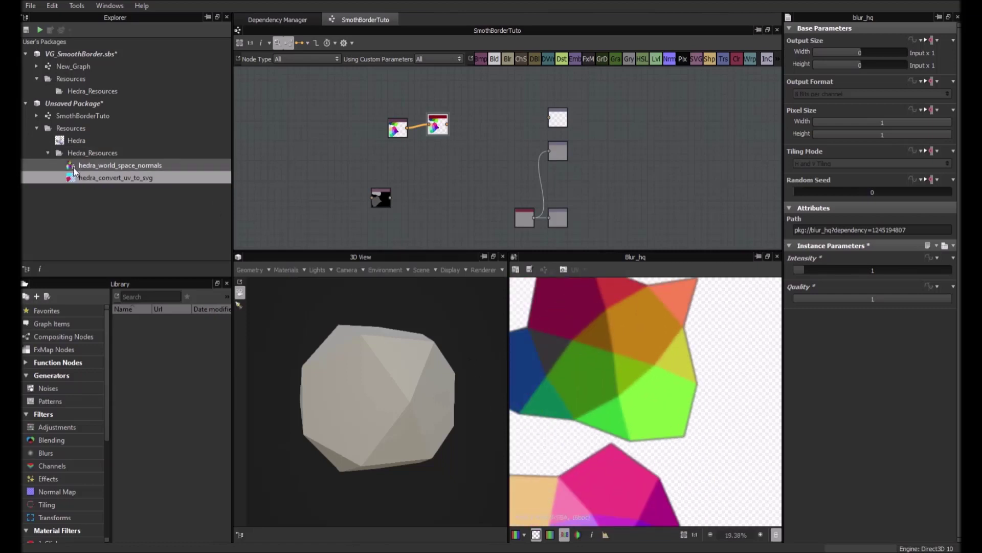
Preview the baked hedra_world_space_normals map and compare its sharp island edges with the Blur HQ node's output
left_click(75, 140)
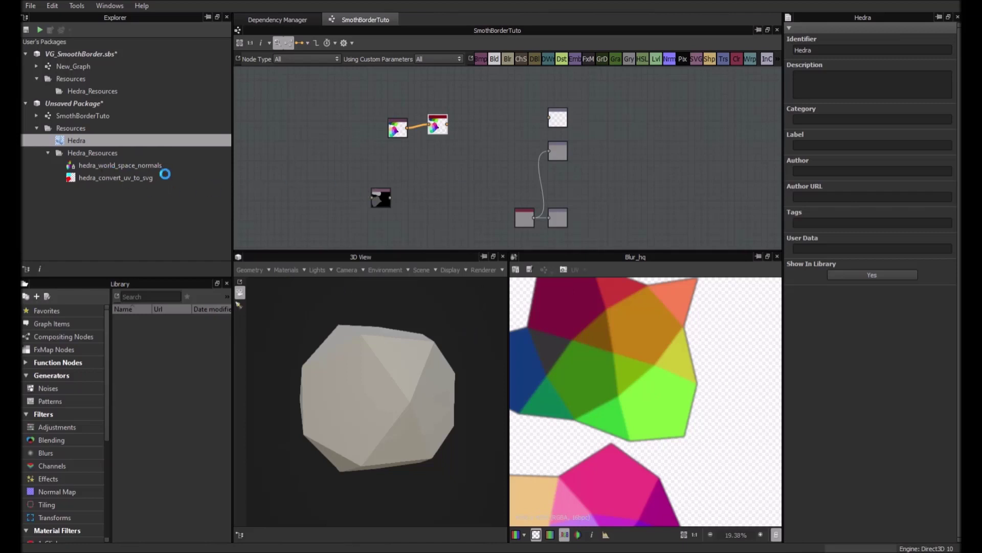
left_click(136, 165)
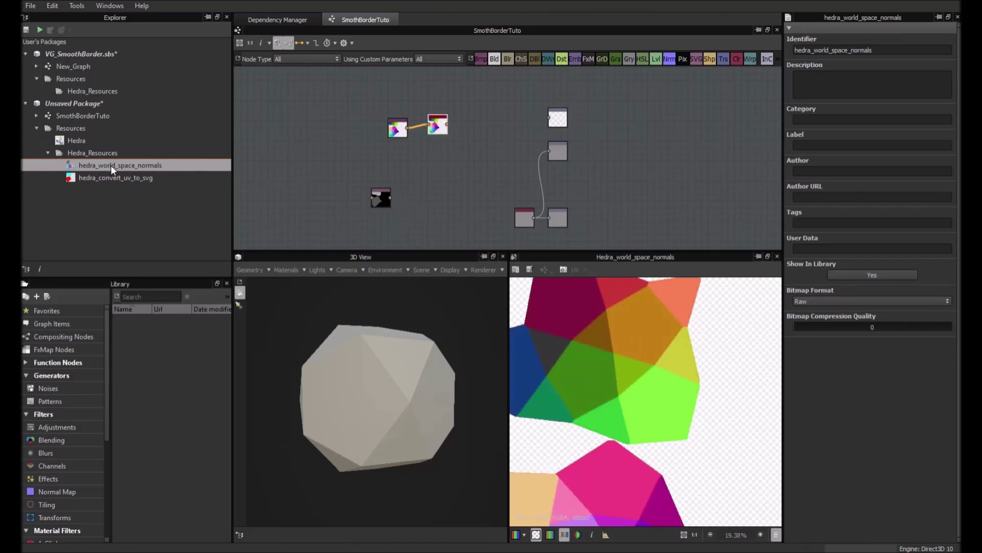
scroll(680, 351, "up", 2)
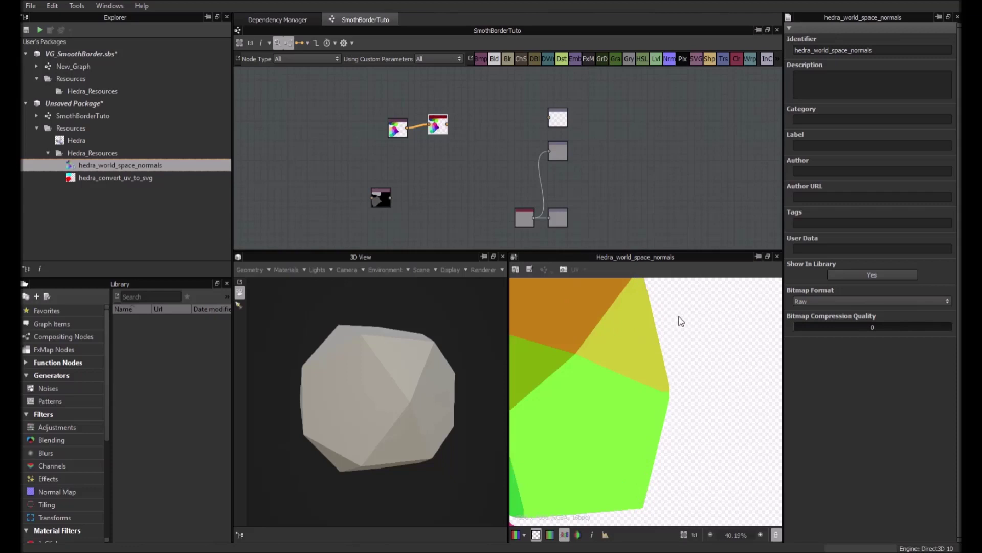
scroll(673, 321, "down", 5)
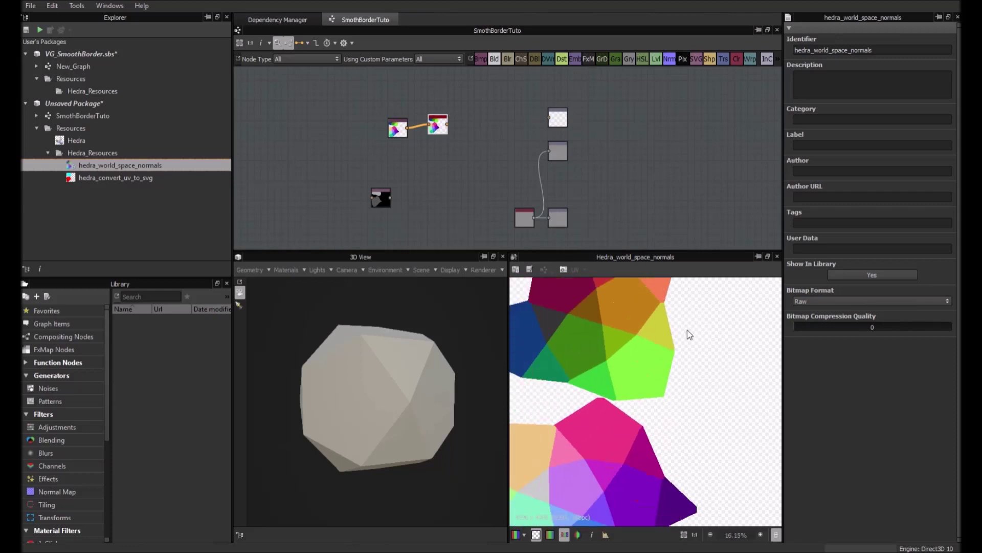
middle_click_drag(434, 156, 465, 188)
scroll(464, 184, "up", 3)
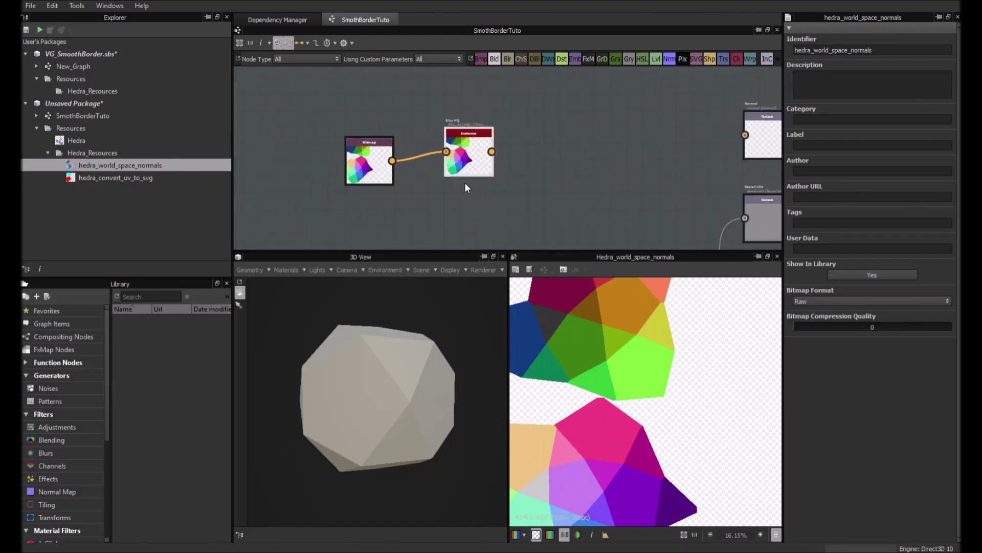
left_click(385, 166)
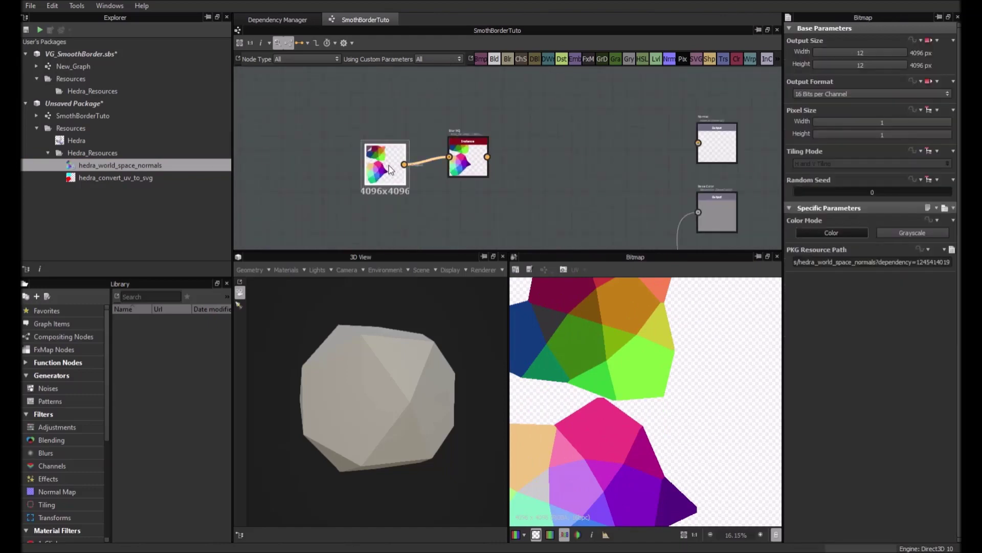
left_click(470, 150)
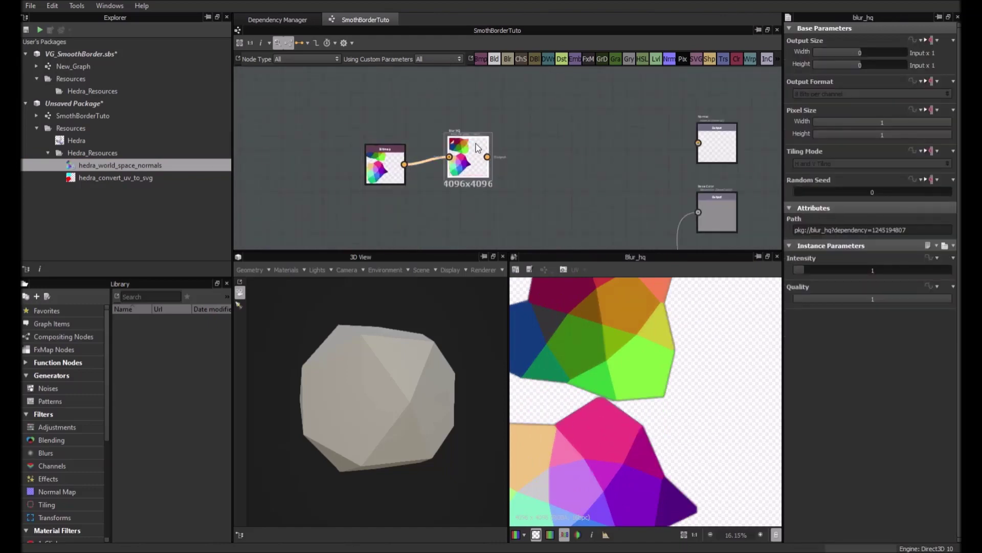
Replace the Bitmap node with a fresh one made from hedra_world_space_normals and connect it to the Blur HQ node's input
left_click(374, 164)
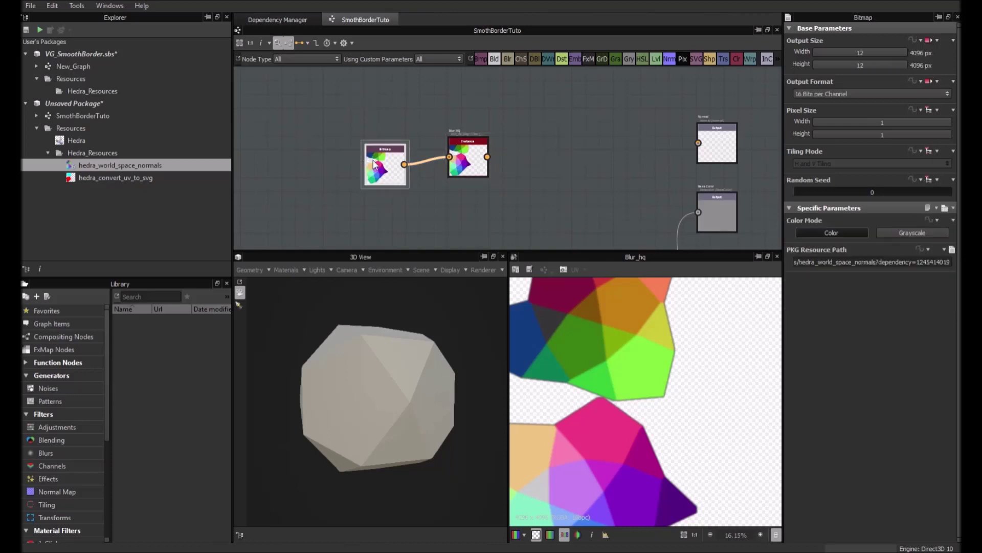
key("Delete")
left_click(142, 155)
left_click(141, 165)
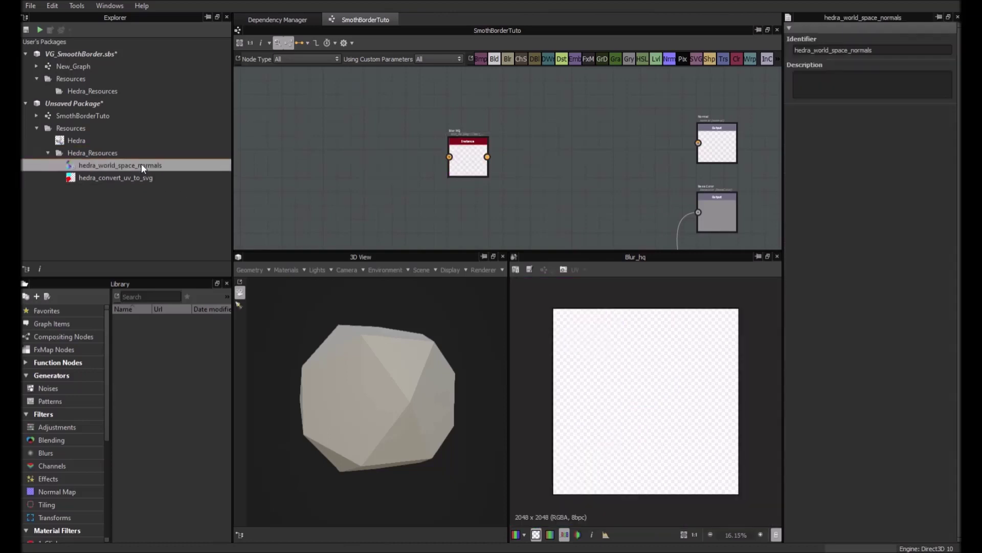
left_click_drag(141, 164, 449, 157)
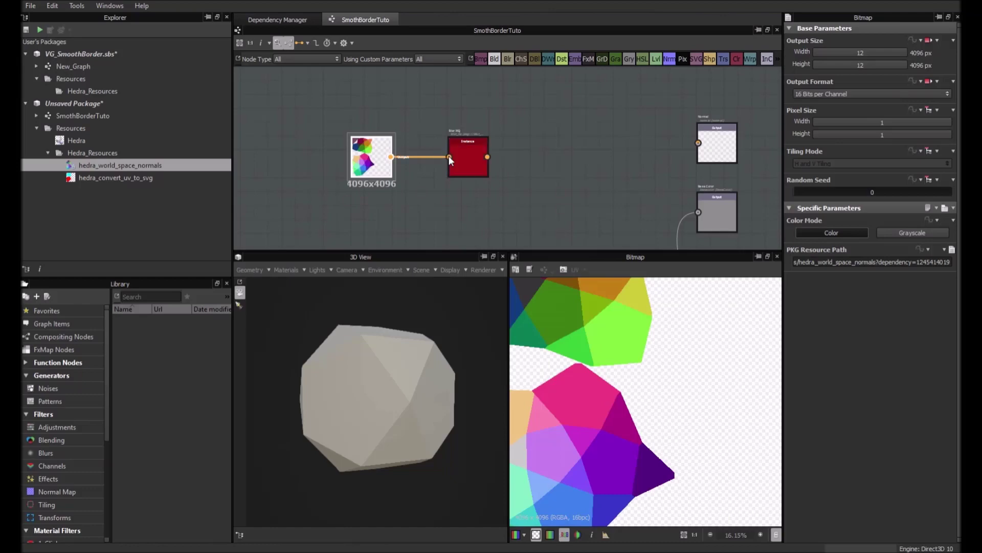
Preview the Blur HQ output and the new world space normals bitmap in turn, and compare their island edges
left_click(482, 167)
scroll(658, 324, "up", 1)
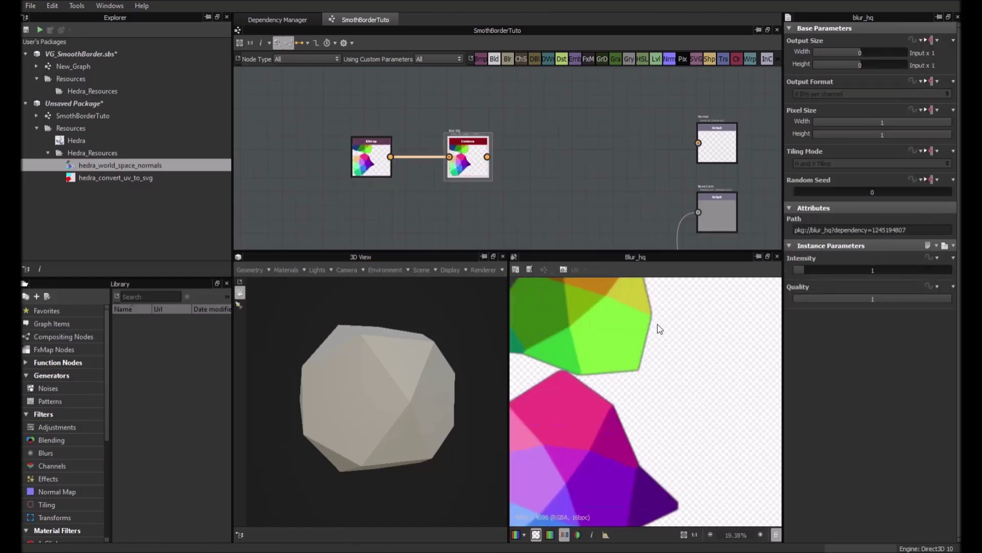
scroll(658, 325, "up", 3)
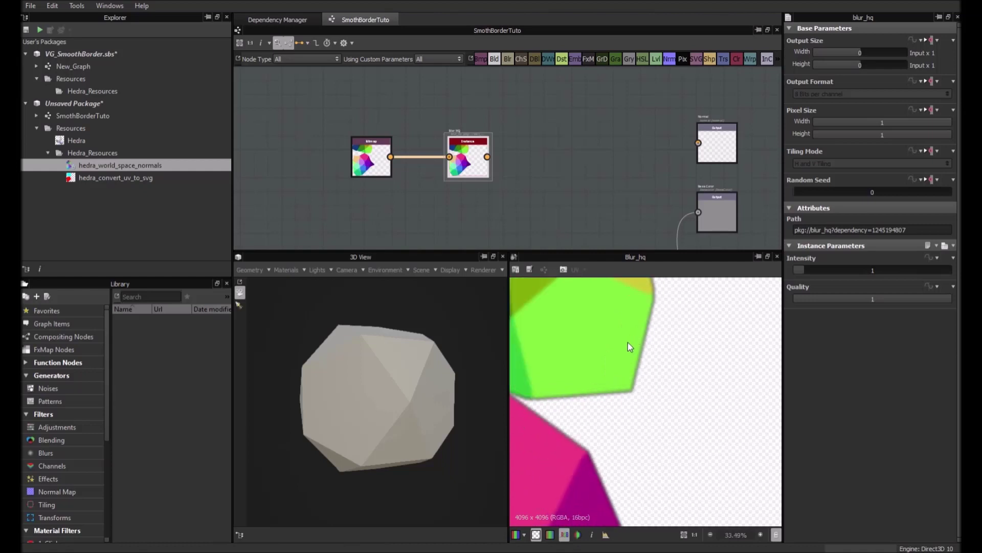
left_click(381, 169)
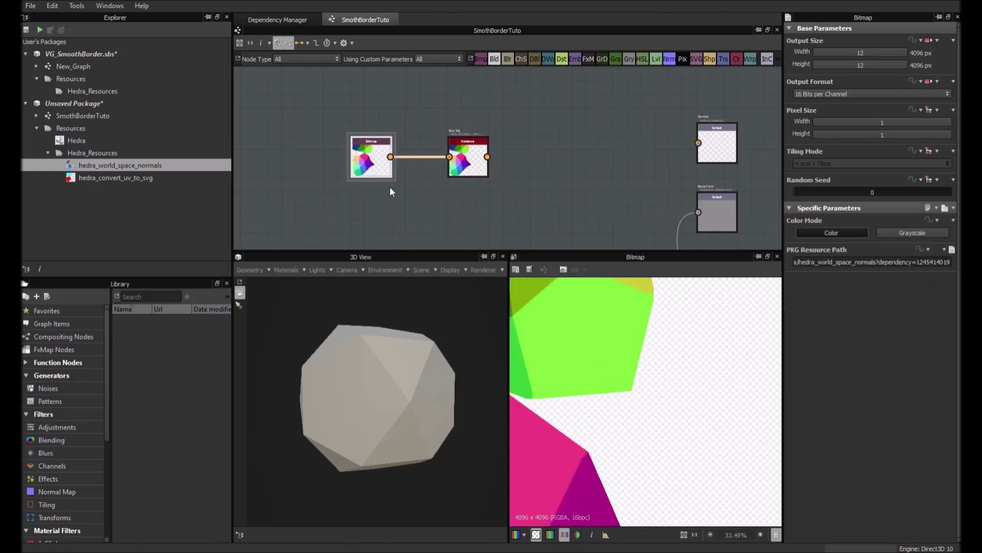
Preview the SVG node's grayscale UV islands in the 2D view, and select the Hedra mesh resource
middle_click_drag(389, 186, 476, 110)
key("f")
left_click(416, 175)
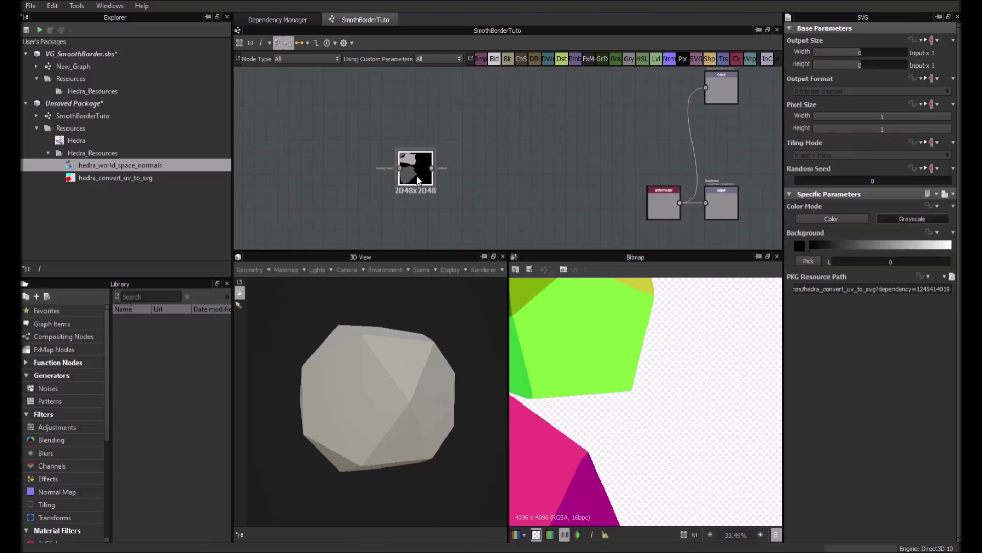
scroll(417, 175, "up", 3)
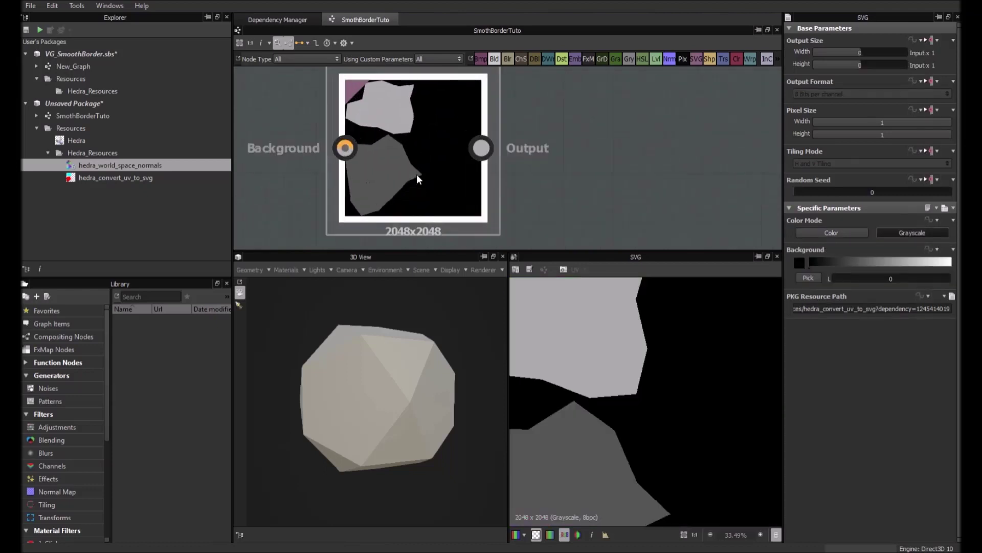
scroll(416, 174, "down", 1)
scroll(415, 175, "down", 1)
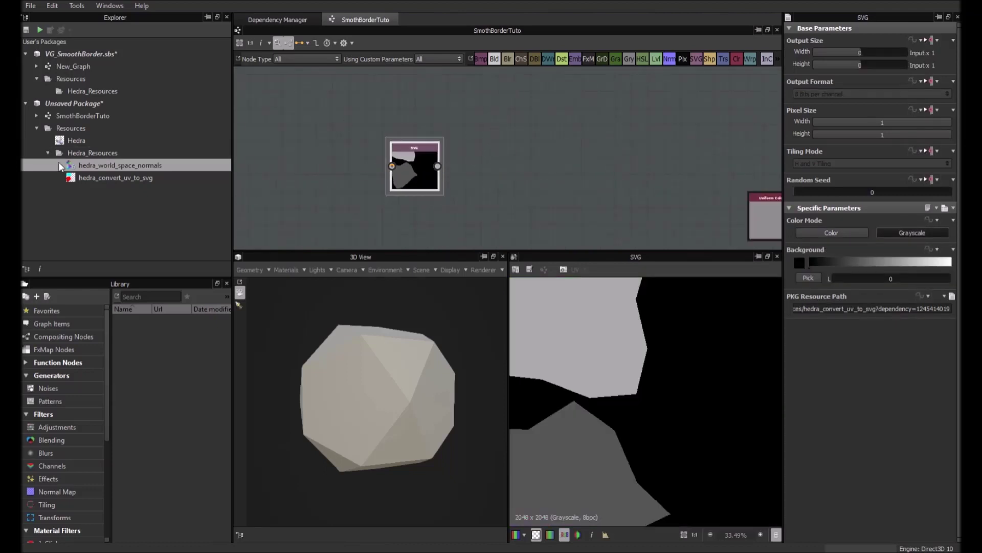
left_click(81, 139)
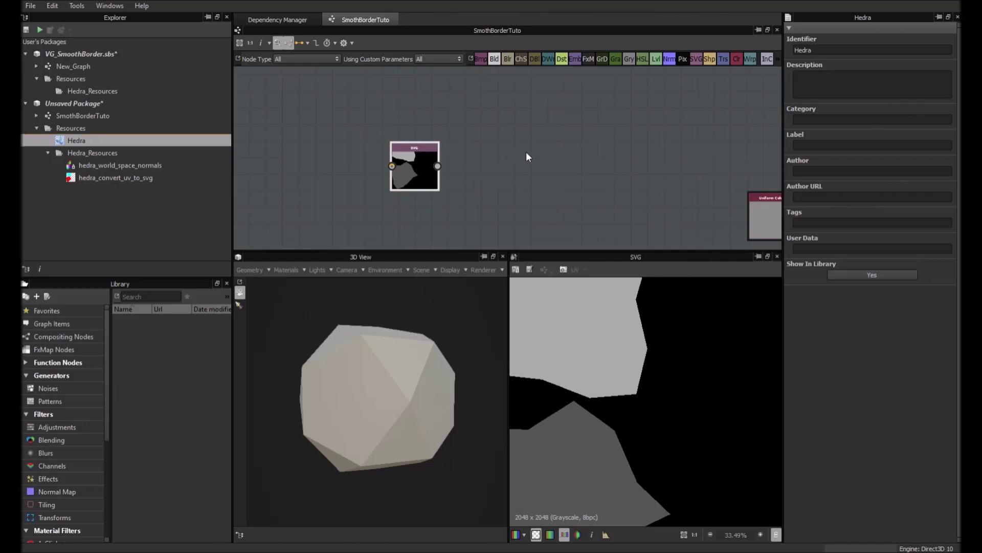
Set the SVG node's relative output size to 1 for both width and height (Input x 2)
scroll(526, 152, "down", 2)
left_click_drag(404, 170, 687, 109)
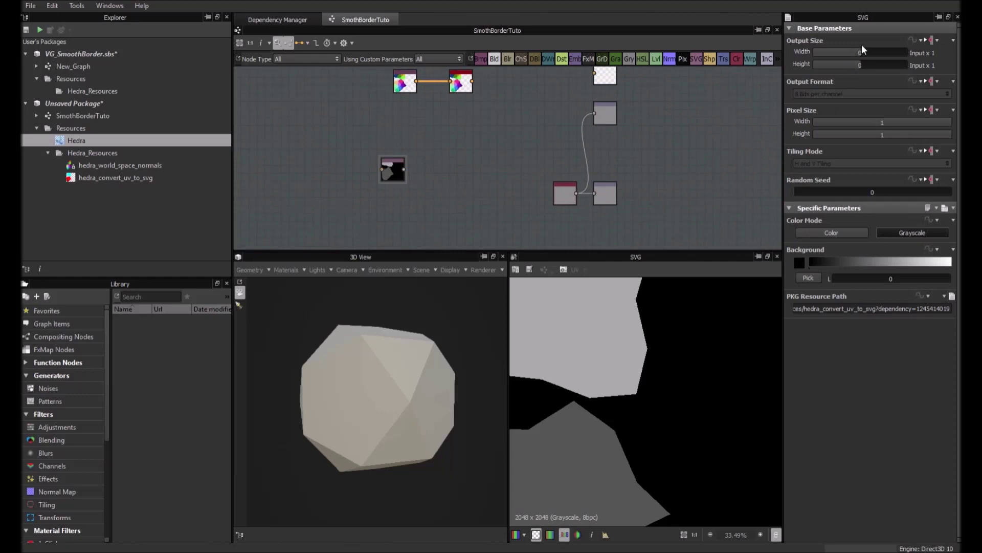
left_click_drag(861, 51, 863, 50)
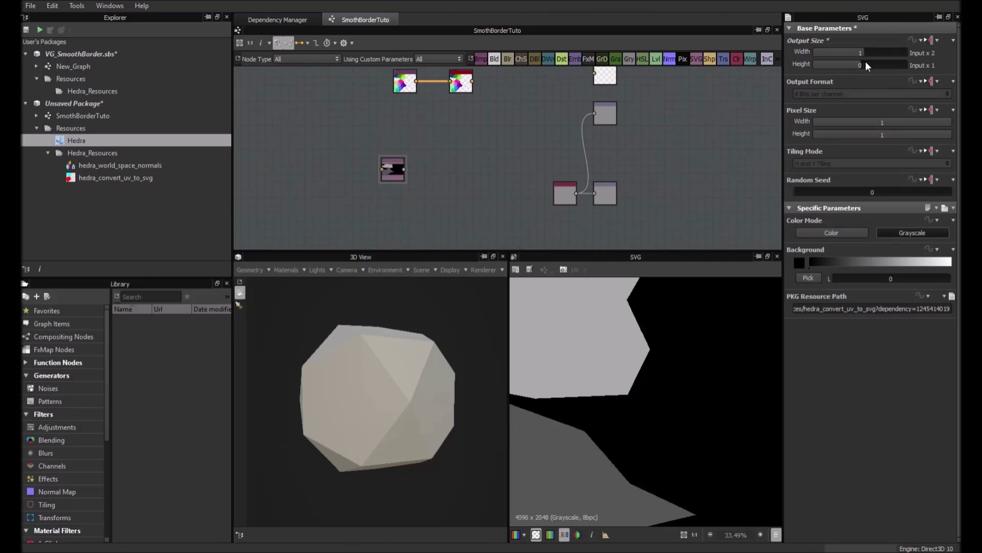
left_click(865, 65)
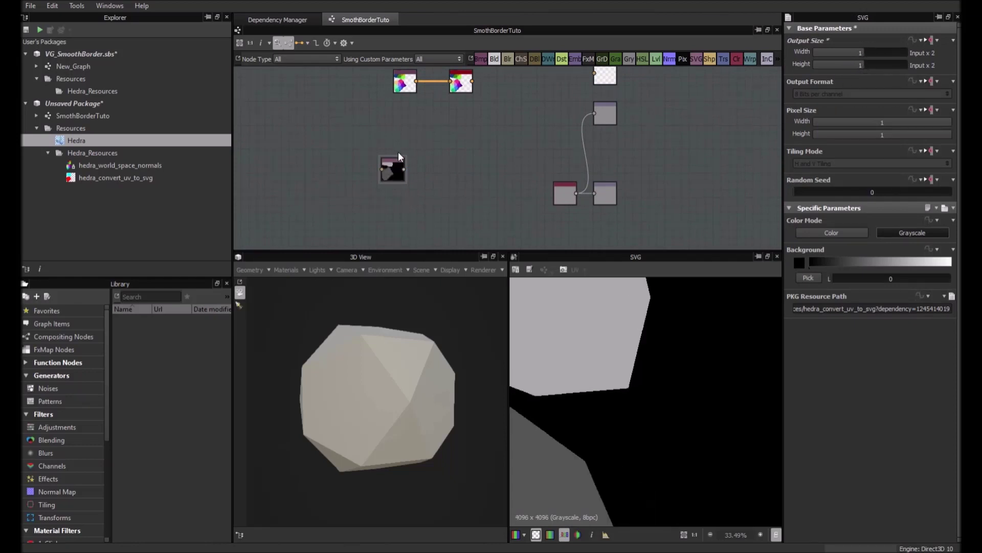
Preview the Blur HQ node again and inspect how its blur bleeds at the outer edges of the UV islands
double_click(458, 86)
double_click(467, 70)
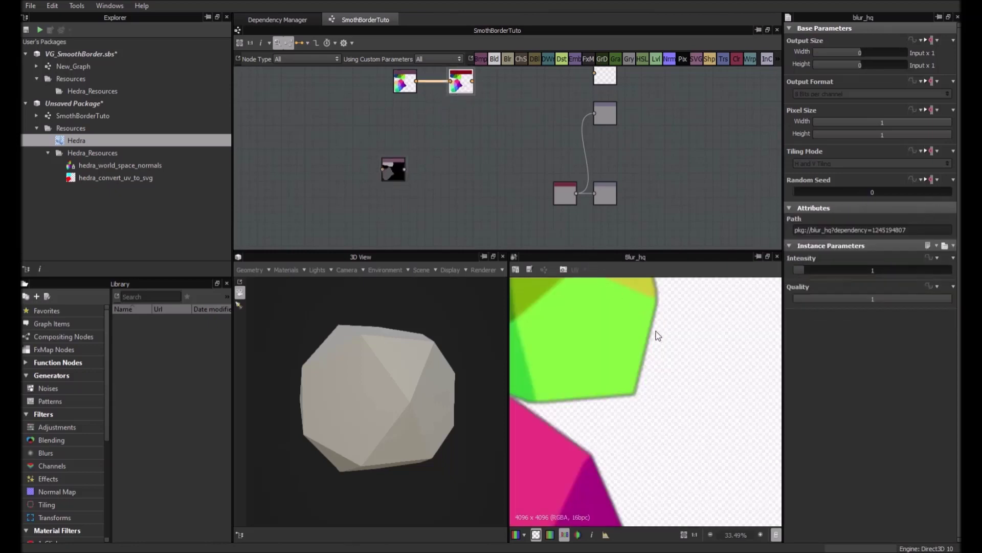
middle_click_drag(458, 84, 468, 116)
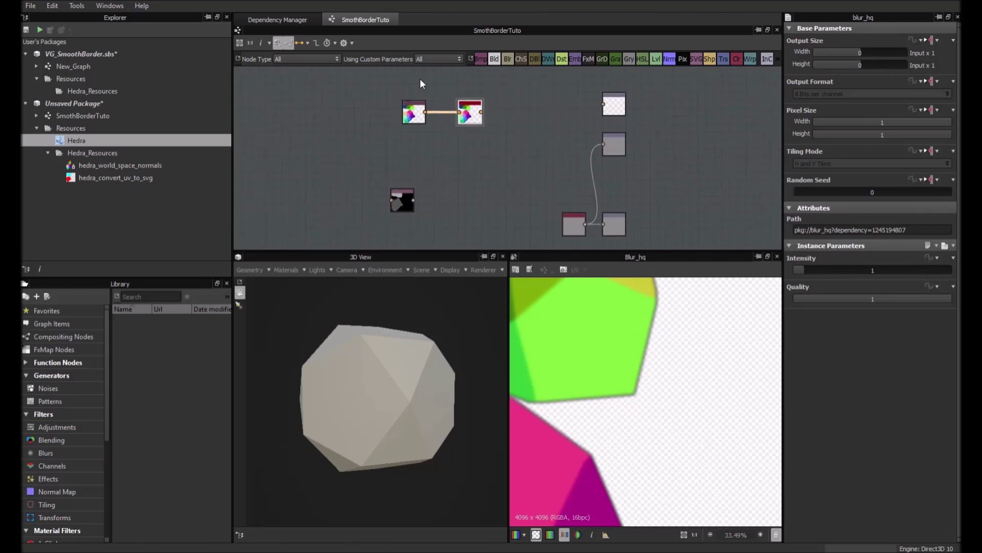
middle_click_drag(490, 114, 489, 115)
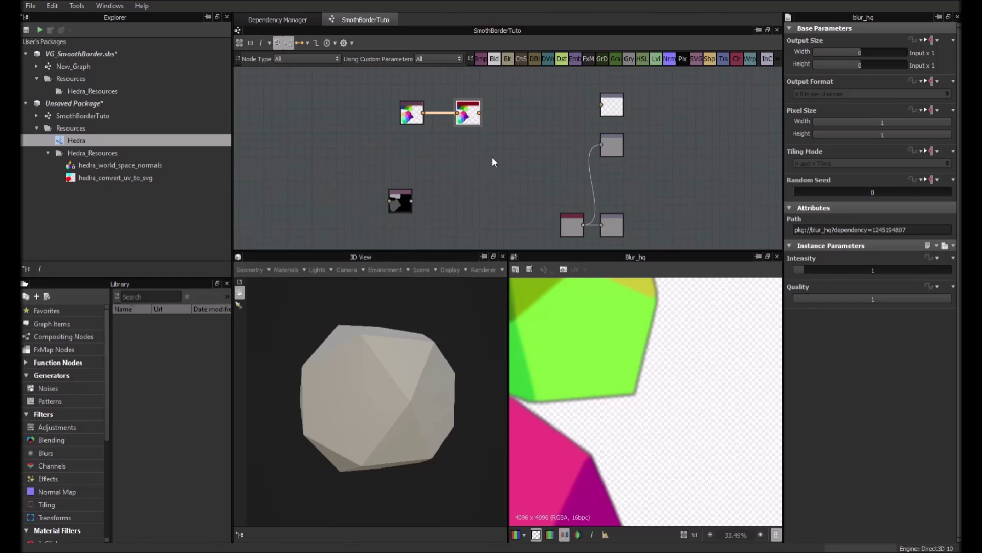
Add the wnm bitmap to the Hedra_Resources folder, and preview the hedra_world_space_normals map in the 2D view
left_click(106, 154, "ctrl")
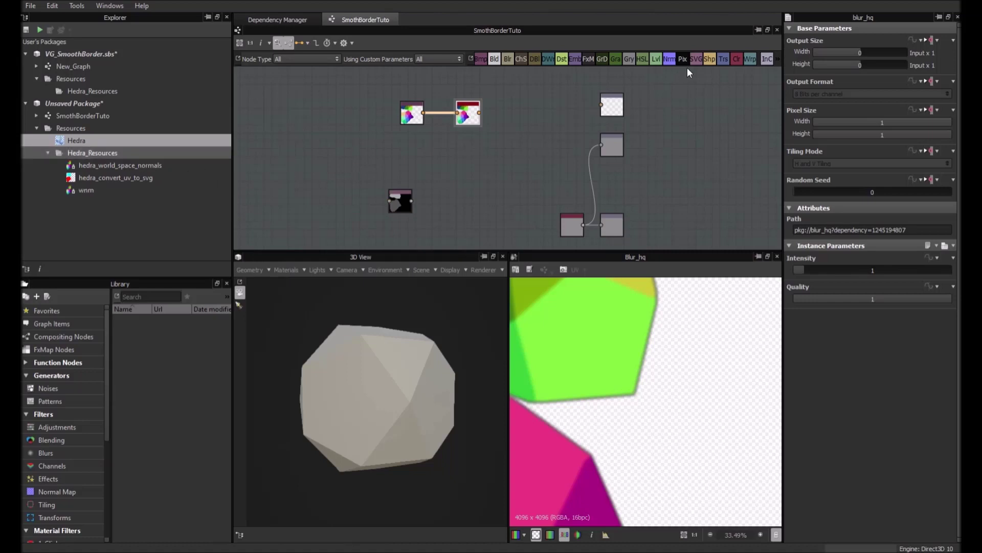
left_click(79, 191)
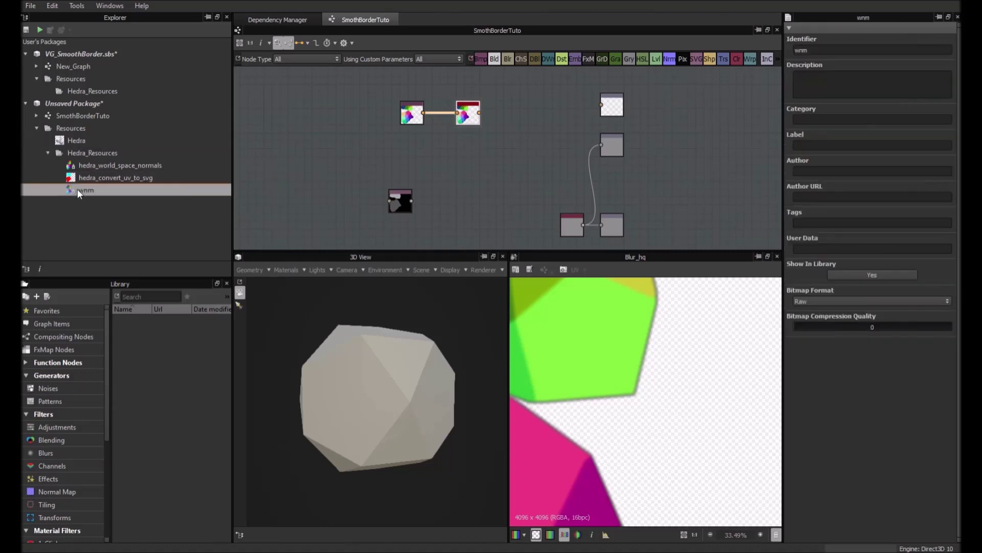
double_click(110, 167)
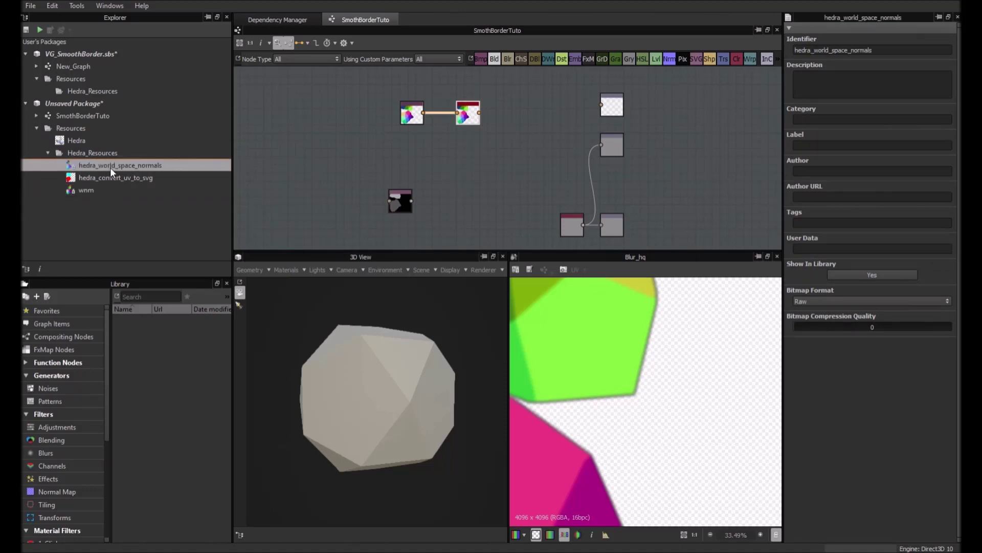
scroll(594, 340, "down", 3)
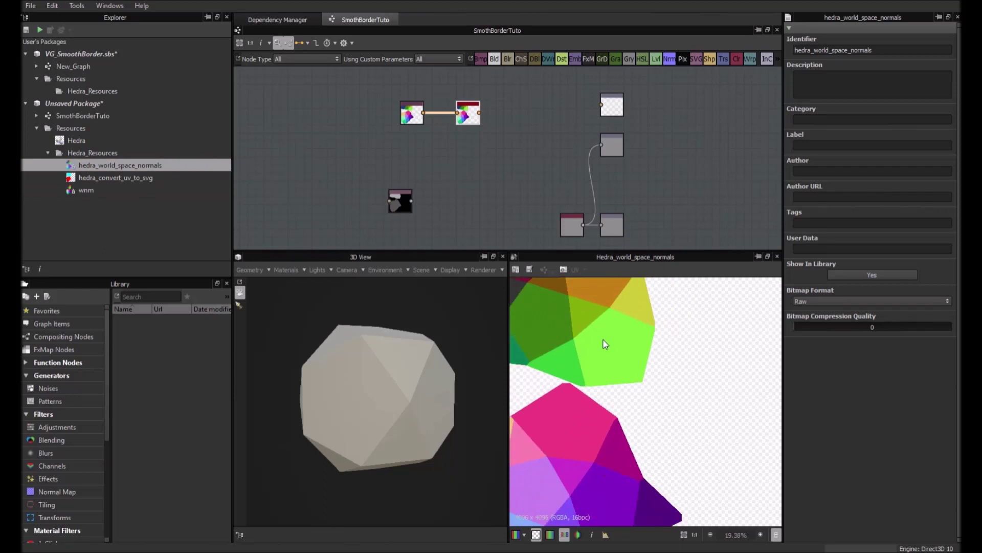
Preview the wnm bitmap in the 2D view and examine the outer edges of its UV islands
left_click(88, 190)
double_click(89, 190)
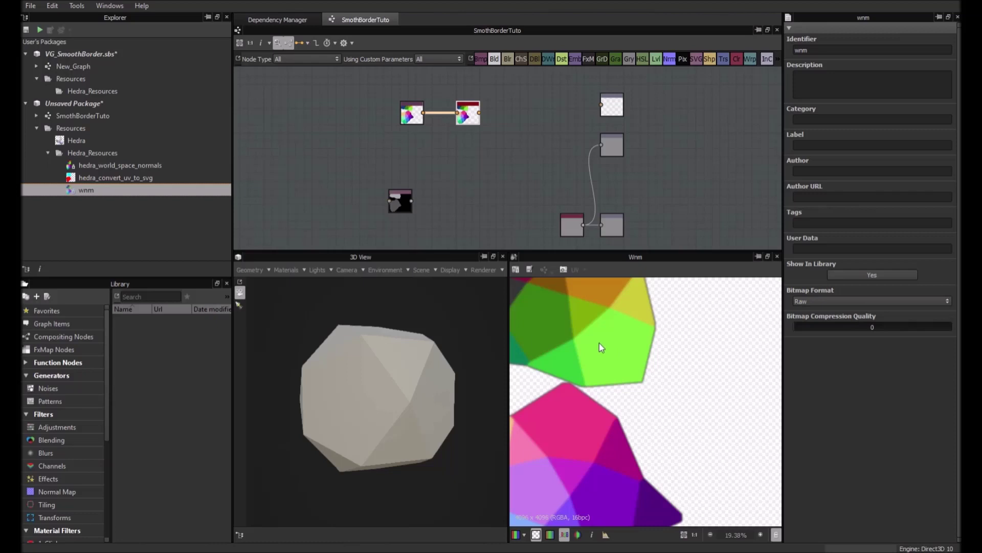
scroll(481, 173, "down", 2)
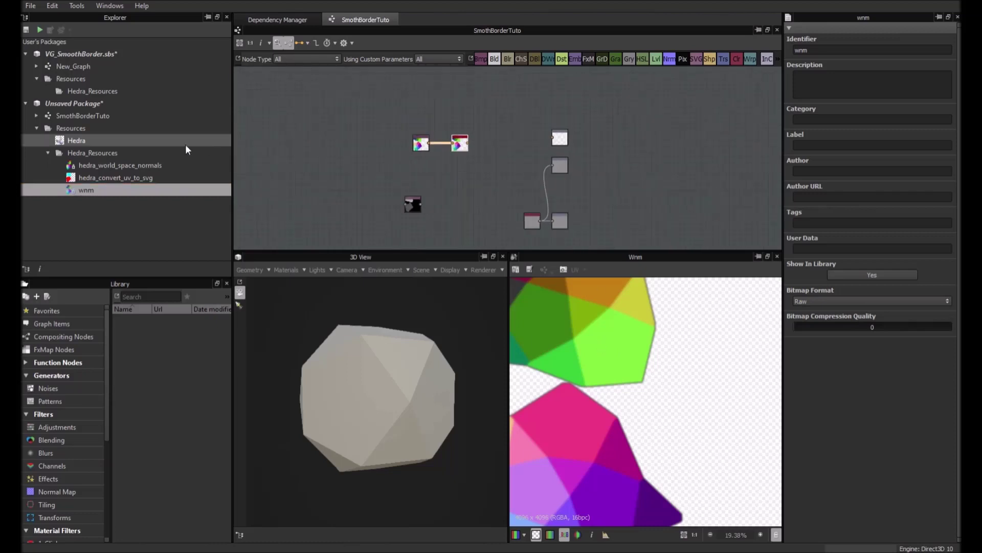
Select the Hedra mesh resource, and add hedra_world_space_direction to the graph as a color Bitmap node above the SVG node
left_click(77, 136)
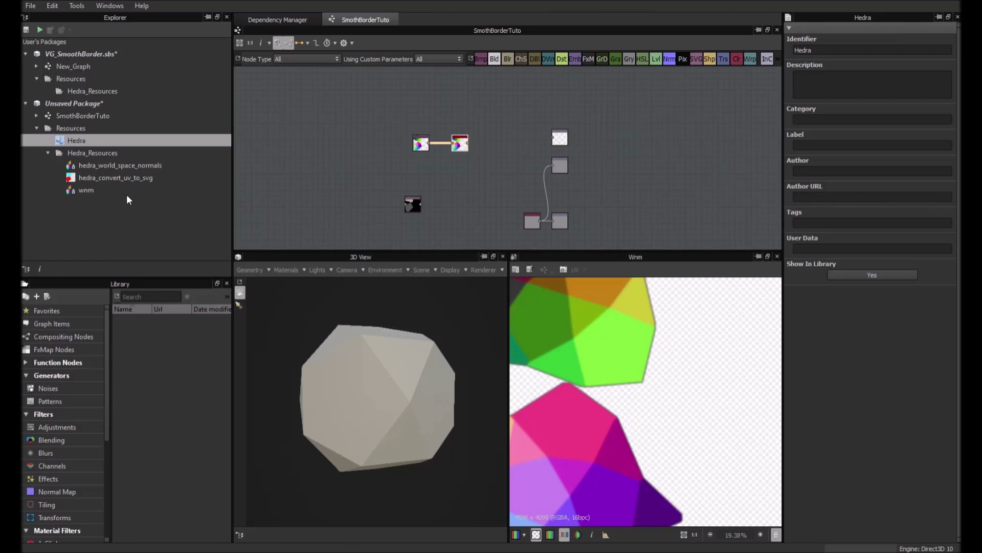
left_click_drag(127, 195, 410, 190)
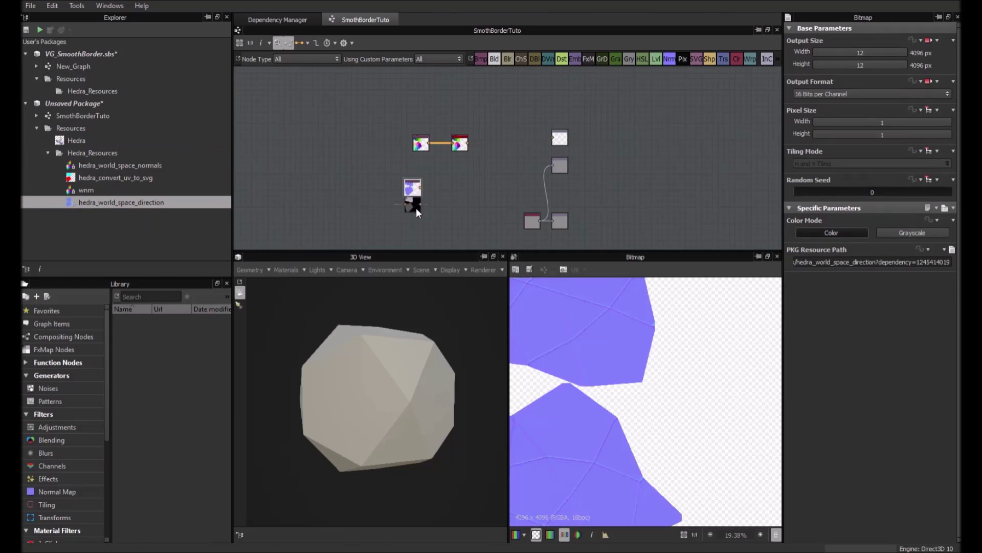
left_click(414, 188)
left_click_drag(413, 188, 416, 183)
Turn off the transparency checkerboard in the 2D view and examine the direction bitmap's UV island edges against its background
left_click(535, 534)
scroll(618, 374, "up", 2)
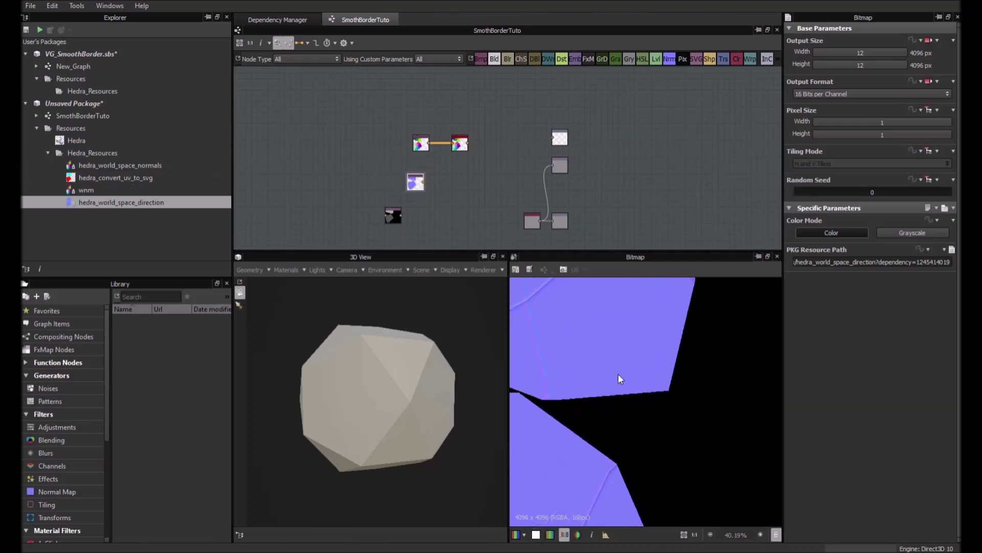
scroll(602, 390, "down", 1)
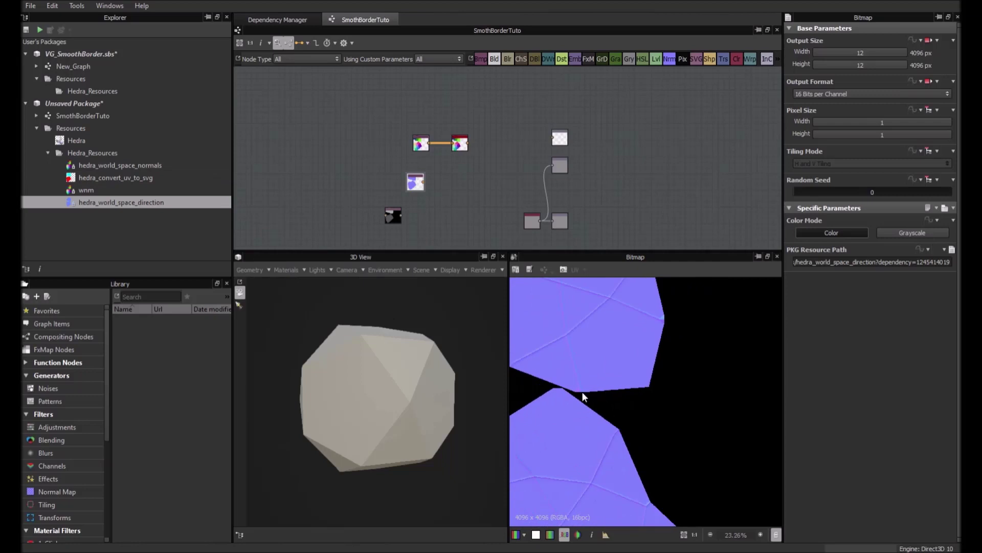
scroll(607, 355, "up", 1)
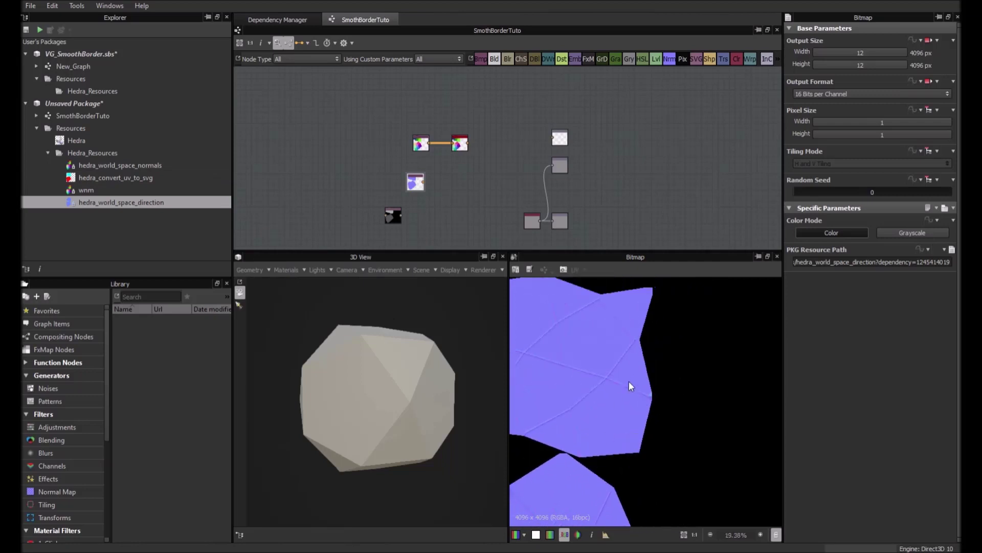
scroll(681, 328, "down", 4)
scroll(671, 395, "up", 5)
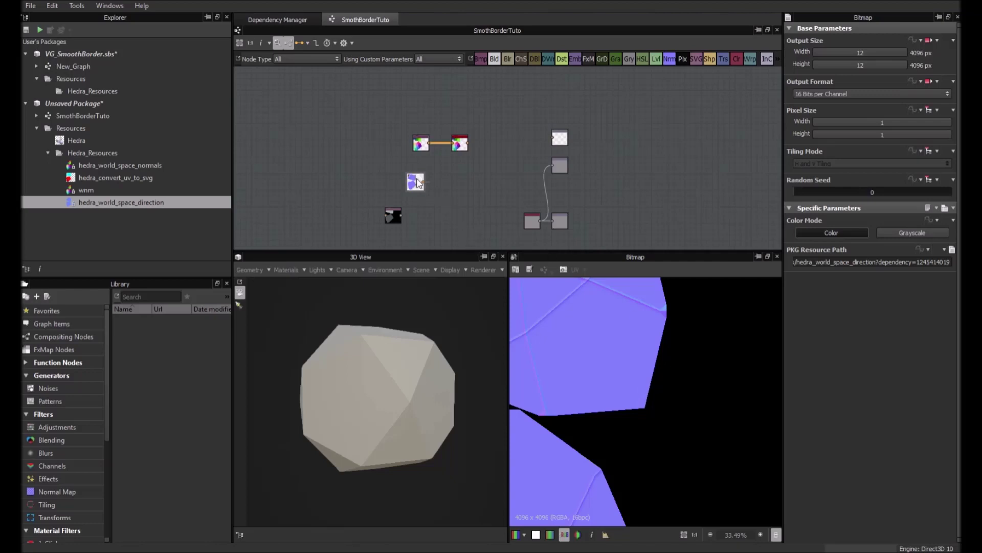
Add a Normal Color node and place it directly below the direction Bitmap node
left_click_drag(415, 182, 408, 188)
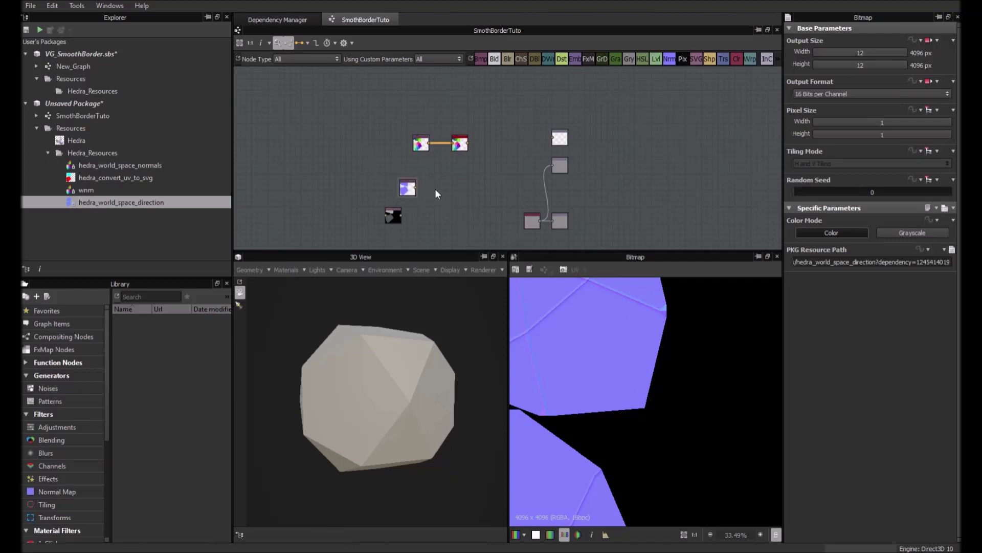
key("ctrl+v")
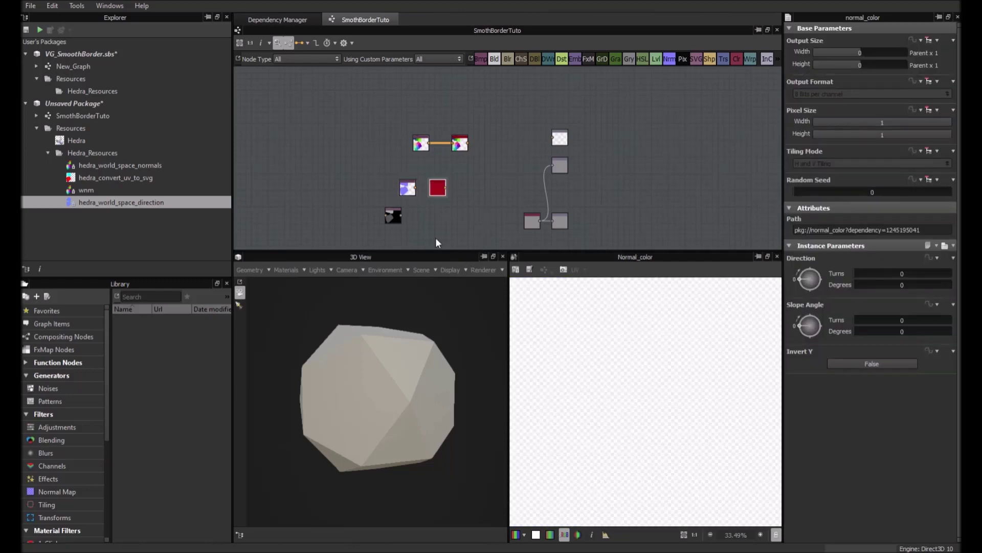
left_click_drag(439, 188, 422, 215)
left_click_drag(412, 192, 431, 192)
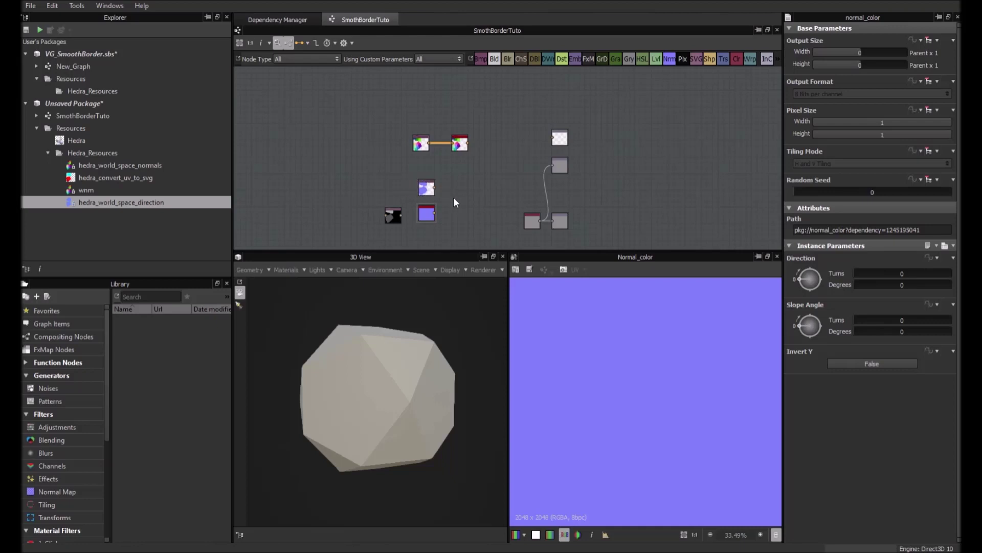
Add a Blend node with the direction Bitmap as foreground and the Normal Color as background, and inspect the island borders
key("ctrl+v")
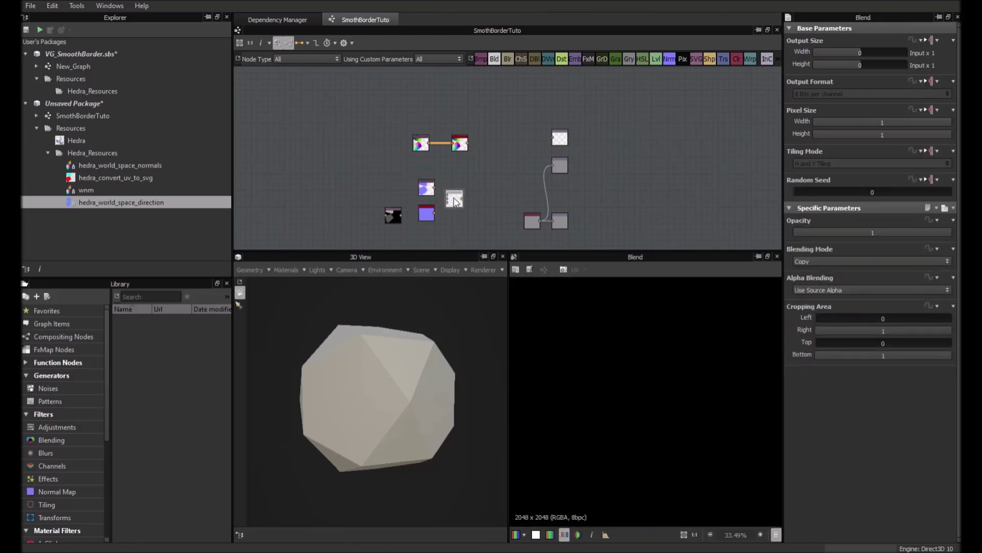
mouse_move(435, 211)
left_mouse_down()
mouse_move(446, 201)
mouse_move(437, 193)
mouse_move(450, 205)
left_mouse_up()
scroll(450, 202, "up", 5)
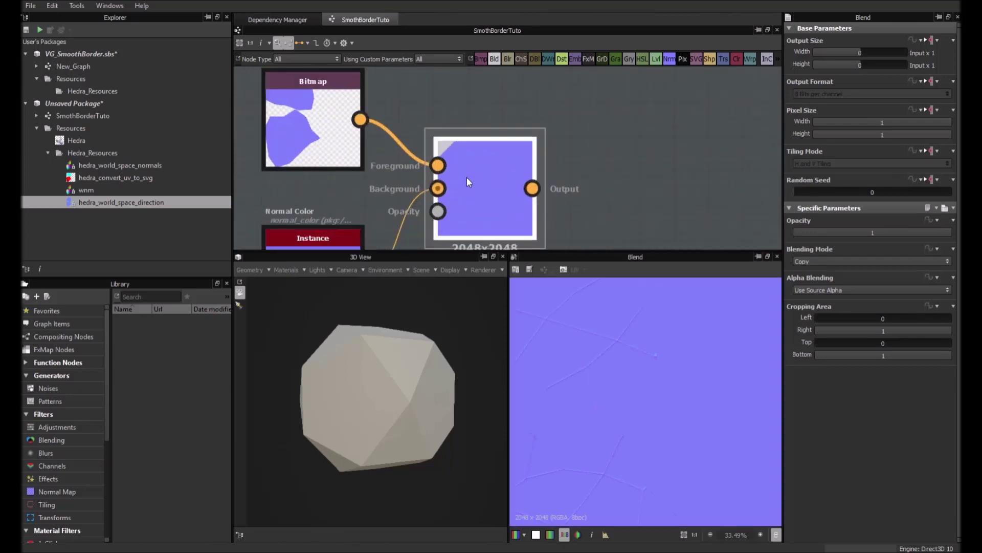
scroll(488, 205, "down", 5)
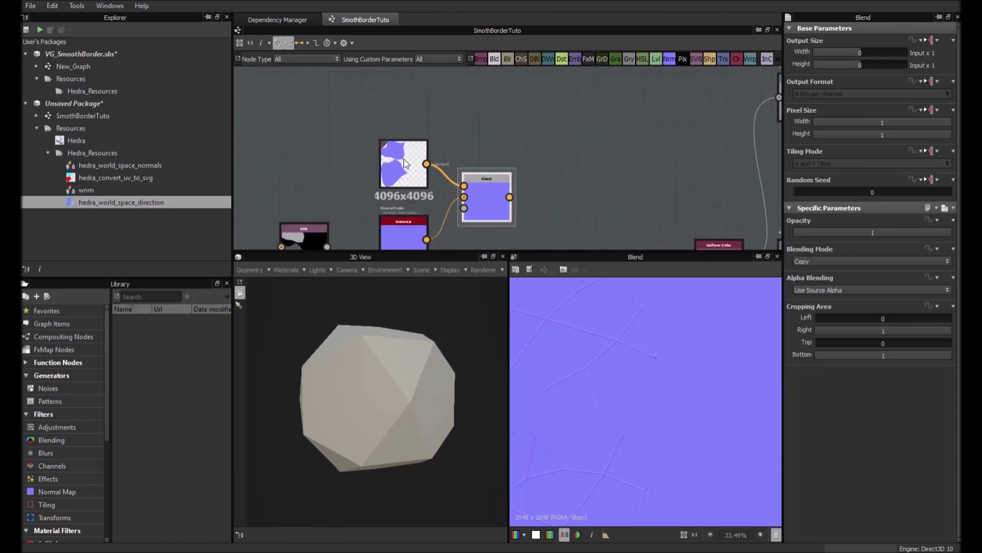
scroll(635, 370, "up", 5)
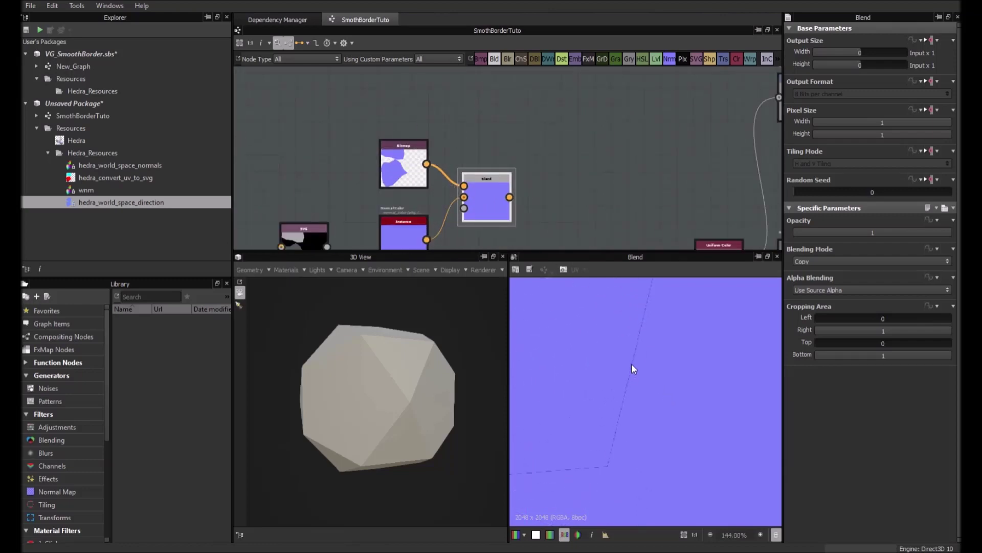
scroll(634, 358, "down", 5)
Try the direction Bitmap as the Blend's opacity mask through a Grayscale Conversion, and delete the conversion node
left_click_drag(441, 201, 464, 208)
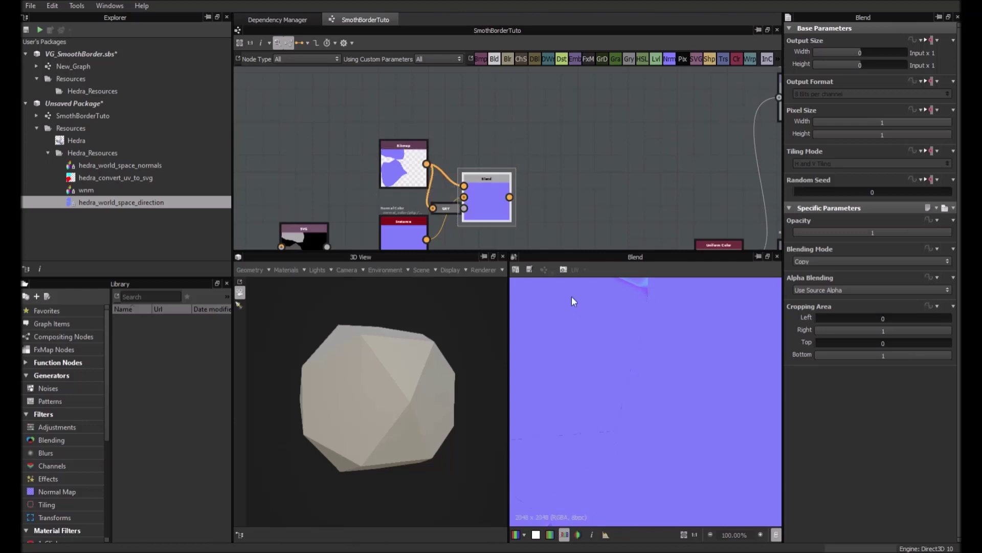
scroll(660, 350, "up", 3)
scroll(614, 322, "down", 9)
left_click_drag(404, 156, 354, 139)
left_click(445, 208)
key("Delete")
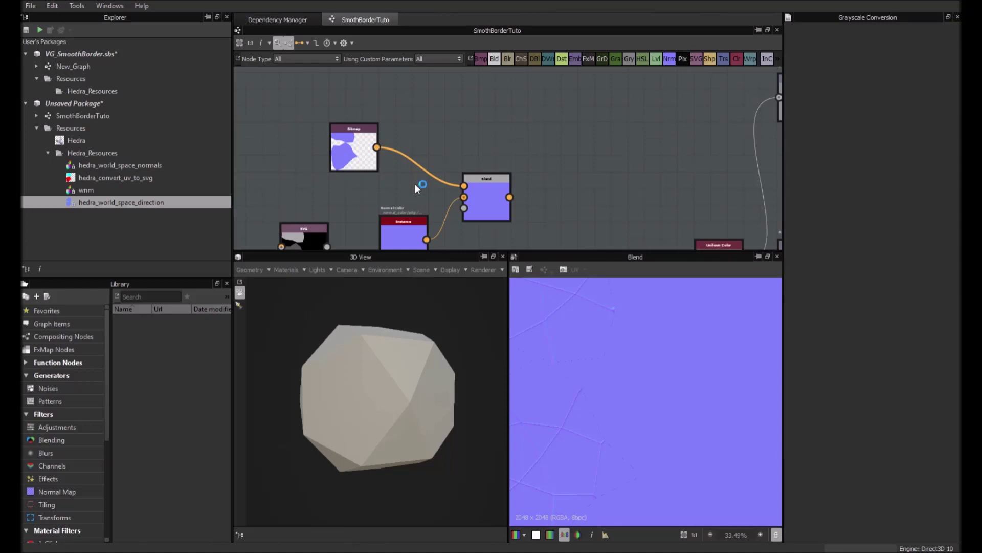
Add an RGB-A Split node fed by the direction Bitmap, and connect its alpha output to the Blend's opacity input
key("ctrl+v")
left_click_drag(404, 173, 470, 130)
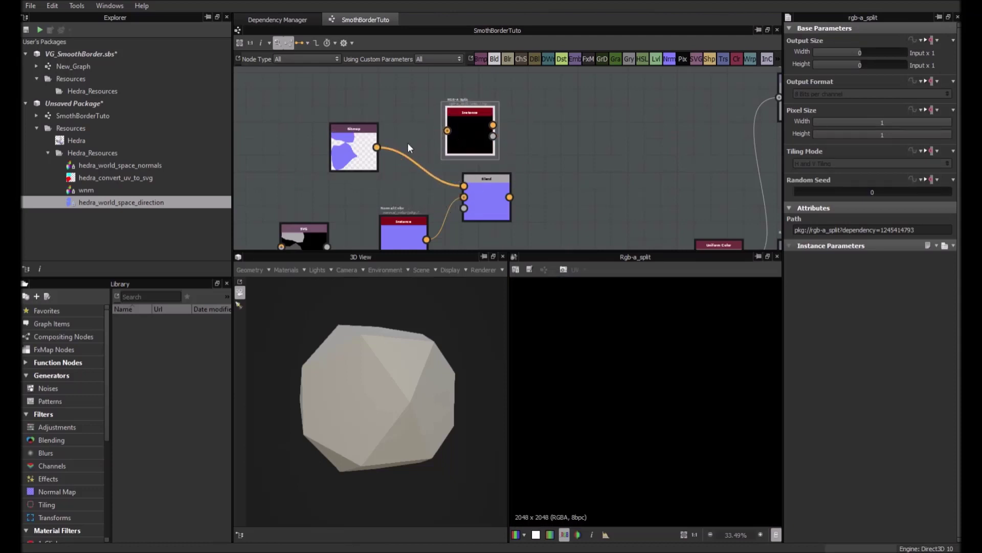
left_click_drag(378, 146, 447, 130)
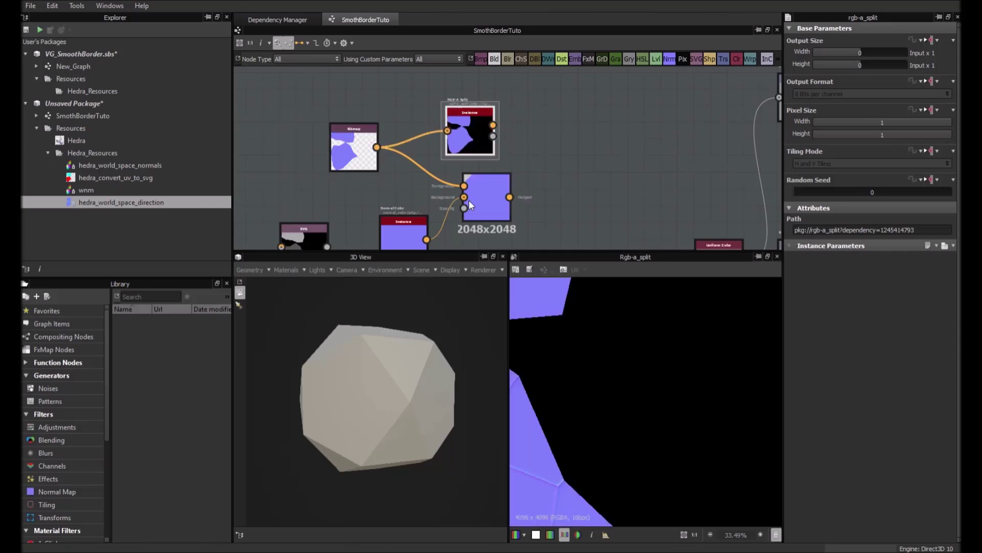
left_click_drag(482, 215, 549, 197)
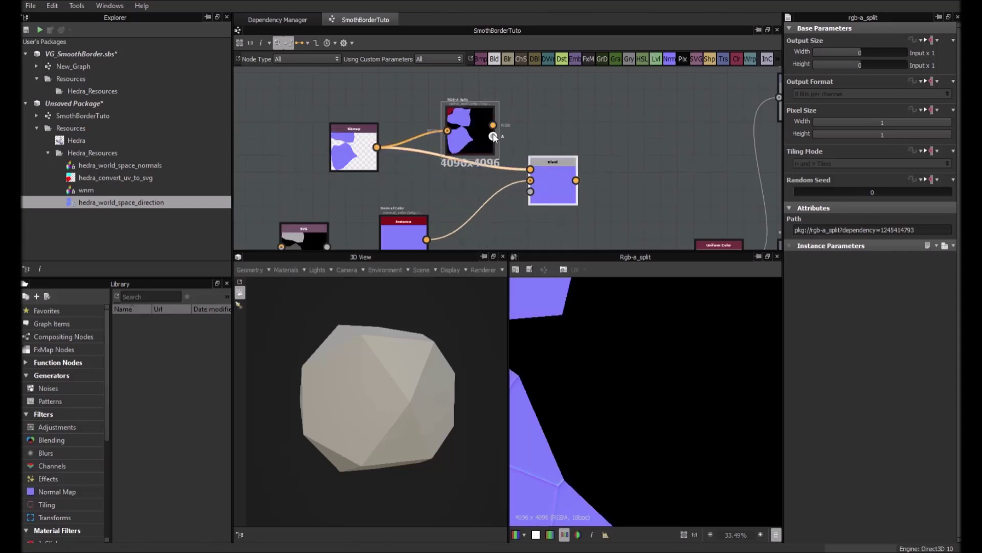
left_click_drag(492, 135, 531, 180)
Preview the Blend node in the 2D view and inspect its edge lines and UV island borders up close
left_click(553, 189)
double_click(553, 189)
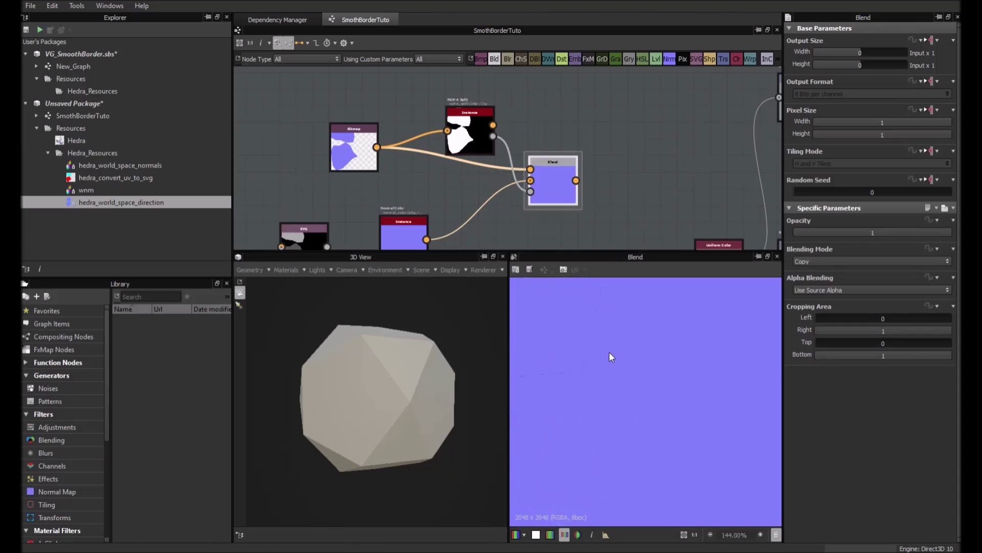
key("f")
scroll(595, 344, "up", 3)
left_click(75, 140)
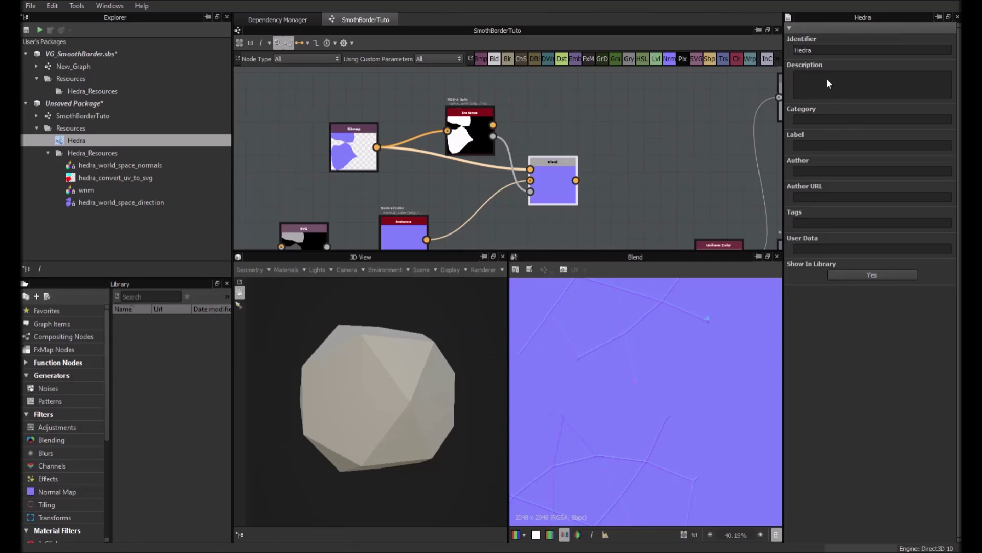
double_click(543, 199)
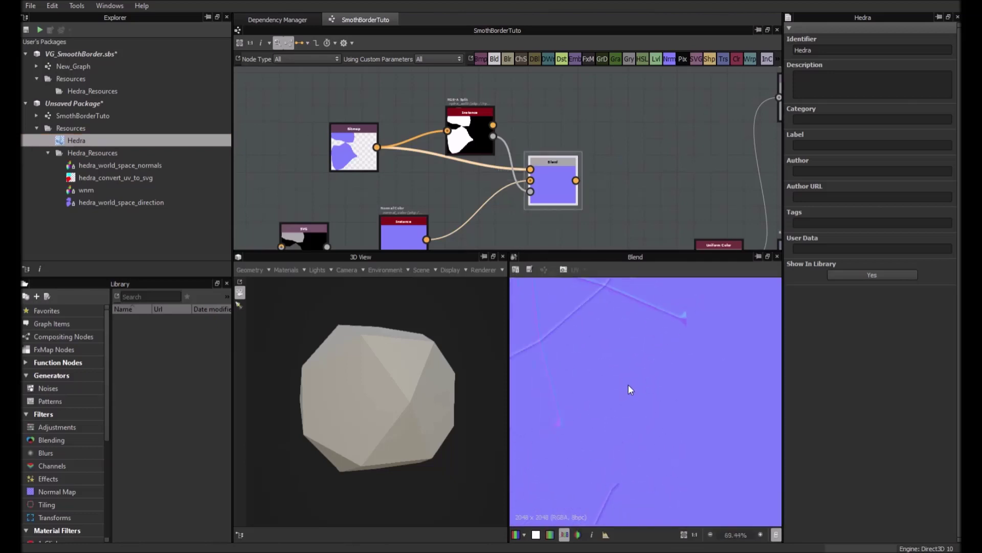
key("f")
Rearrange the graph so the direction Bitmap and Normal Color nodes are stacked together ahead of the RGB-A Split node
middle_click_drag(591, 172, 547, 173)
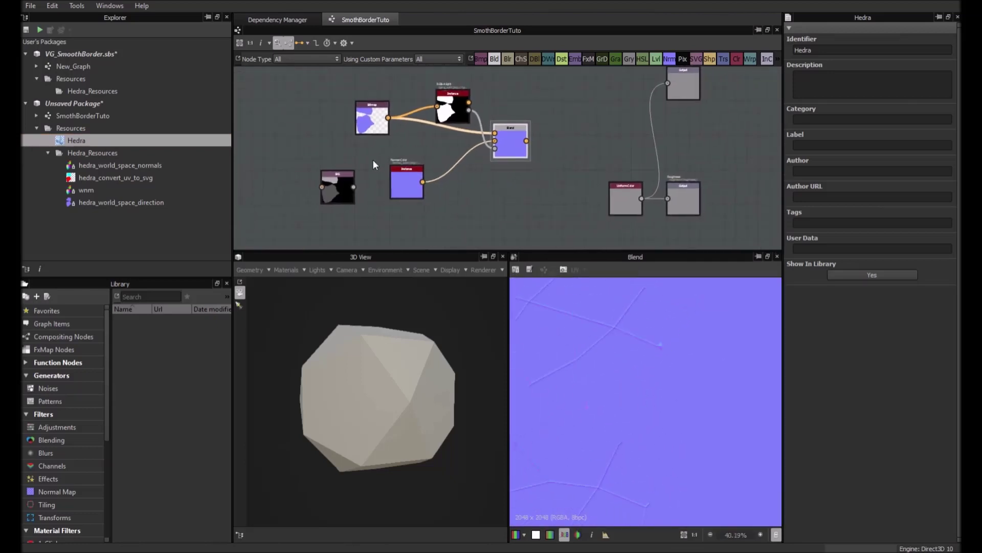
left_click_drag(383, 129, 313, 122)
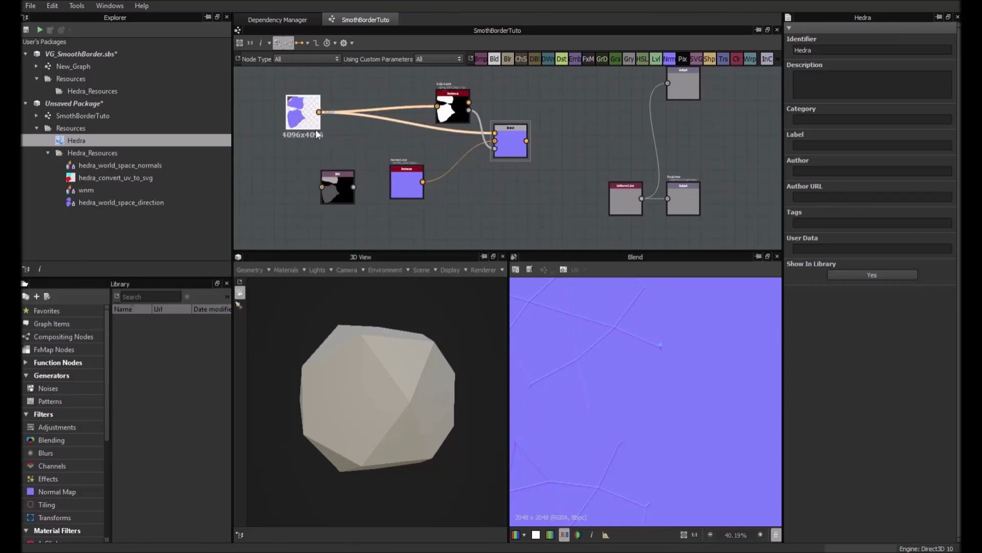
left_click_drag(330, 185, 284, 199)
left_click_drag(389, 188, 286, 158)
Preview the SVG node for comparison with the RGB-A Split mask, and place it below the Normal Color node
left_click_drag(307, 202, 445, 202)
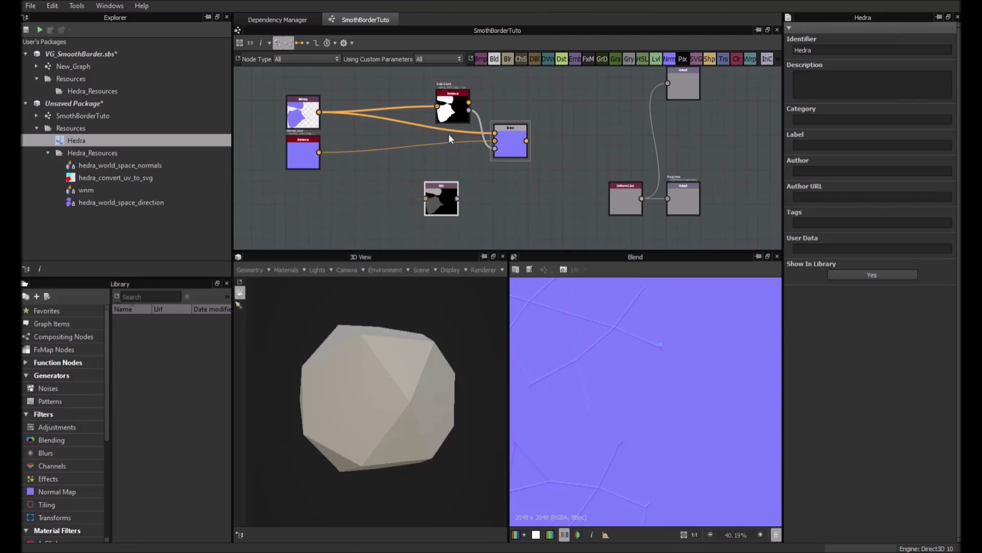
left_click(452, 106)
left_click(443, 202)
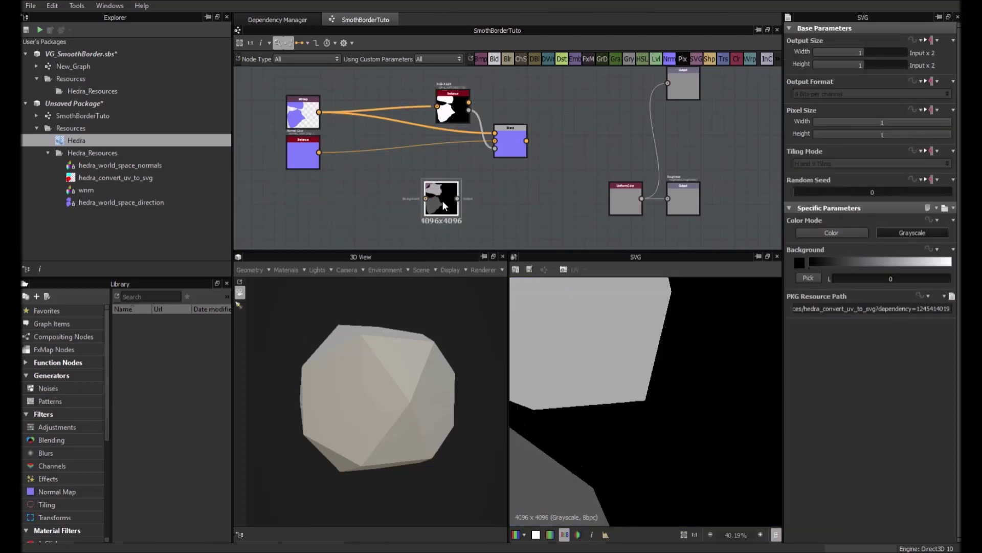
left_click(454, 112)
left_click_drag(440, 198, 325, 209)
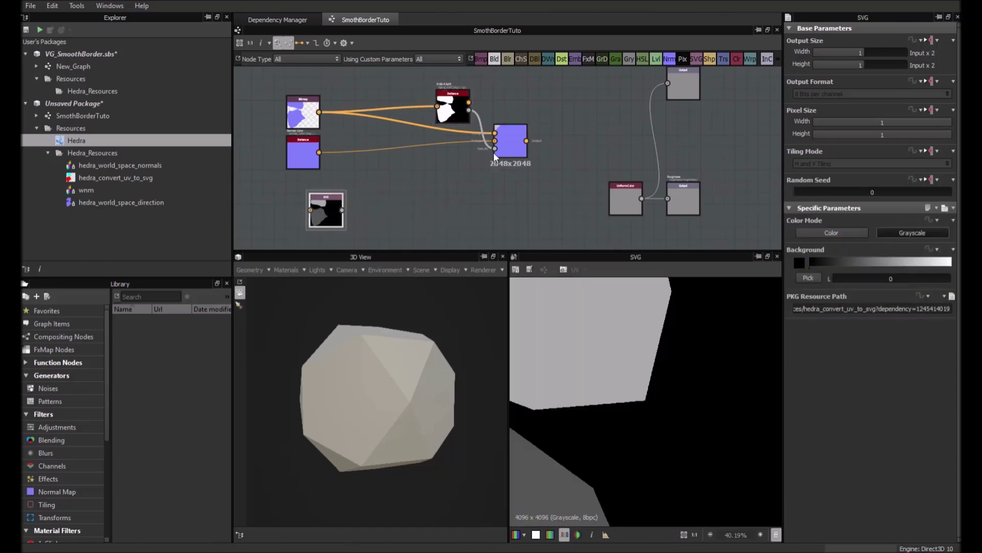
Preview the Blend result again and check the faint seam around its UV islands
left_click(508, 142)
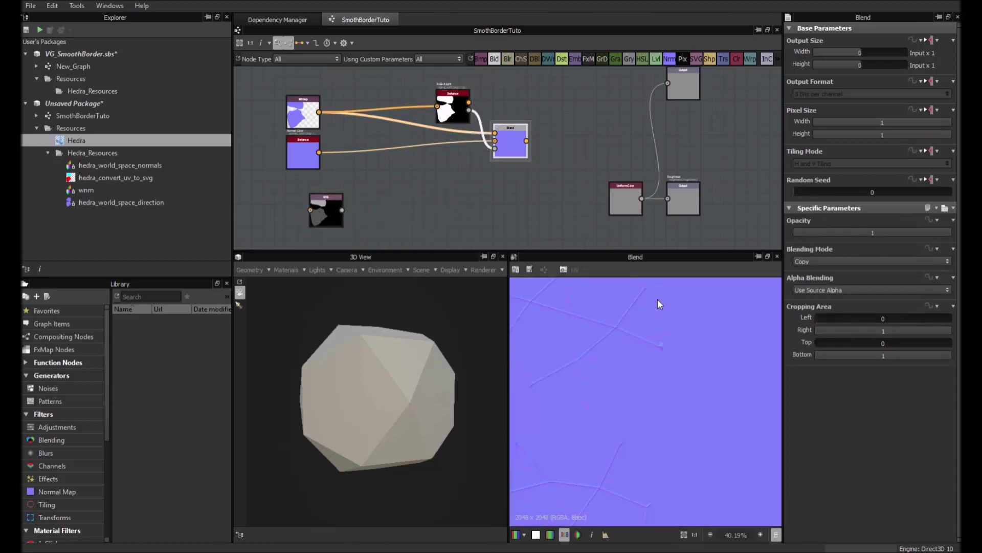
scroll(662, 338, "up", 6)
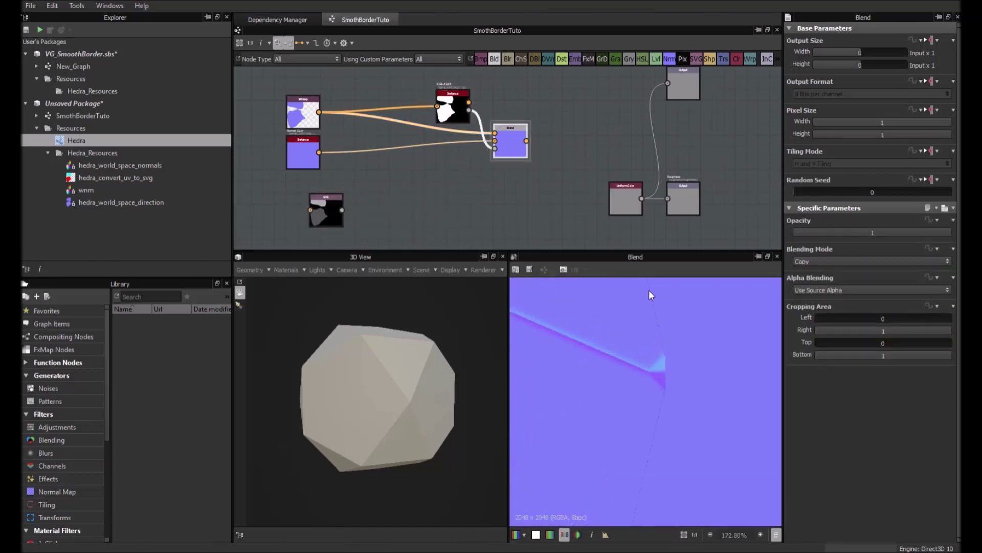
scroll(640, 319, "down", 7)
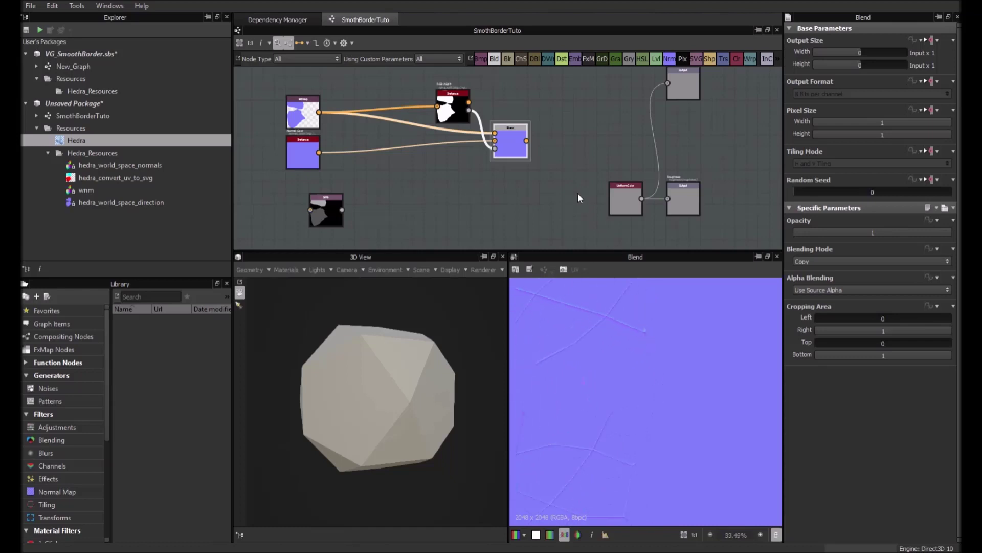
Connect the Blend's output to the topmost Output node and inspect the Hedra mesh in the 3D view
scroll(578, 193, "down", 2)
middle_click_drag(578, 192, 509, 227)
middle_click_drag(536, 172, 514, 195)
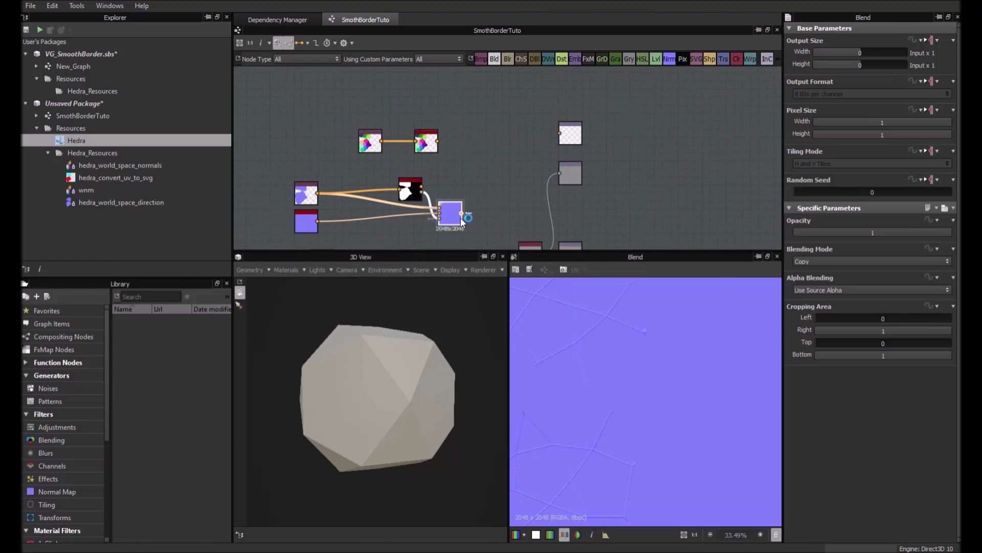
left_click_drag(462, 213, 571, 144)
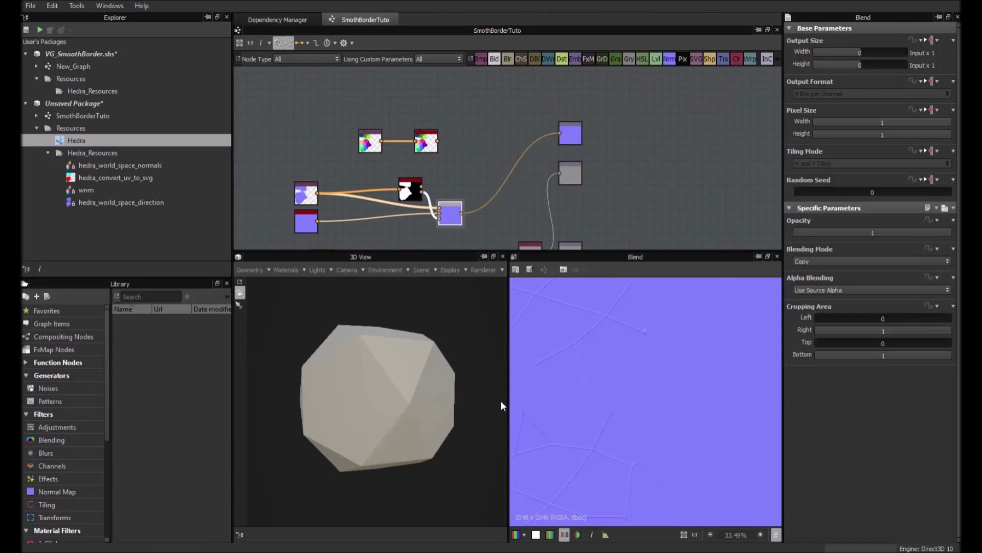
left_click_drag(429, 396, 368, 373)
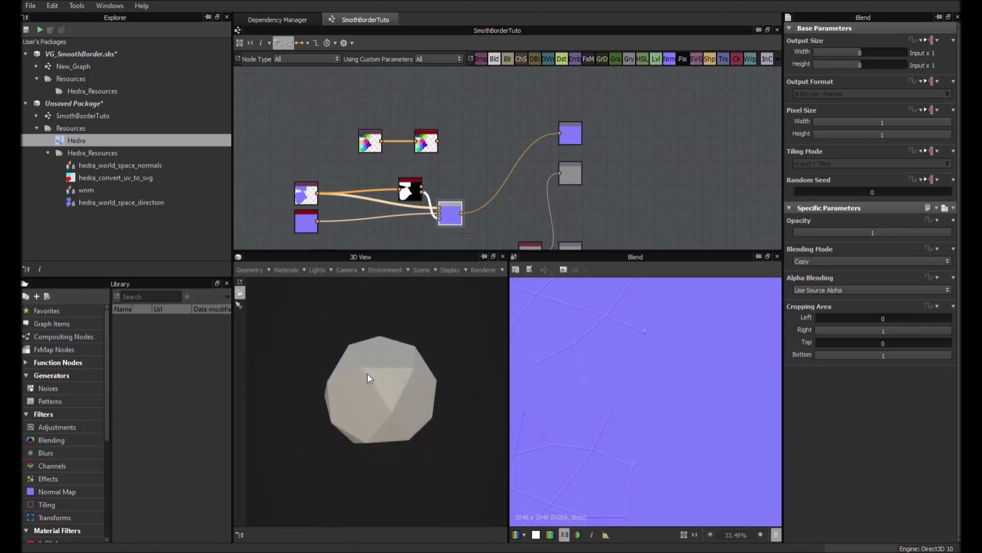
scroll(375, 367, "up", 3)
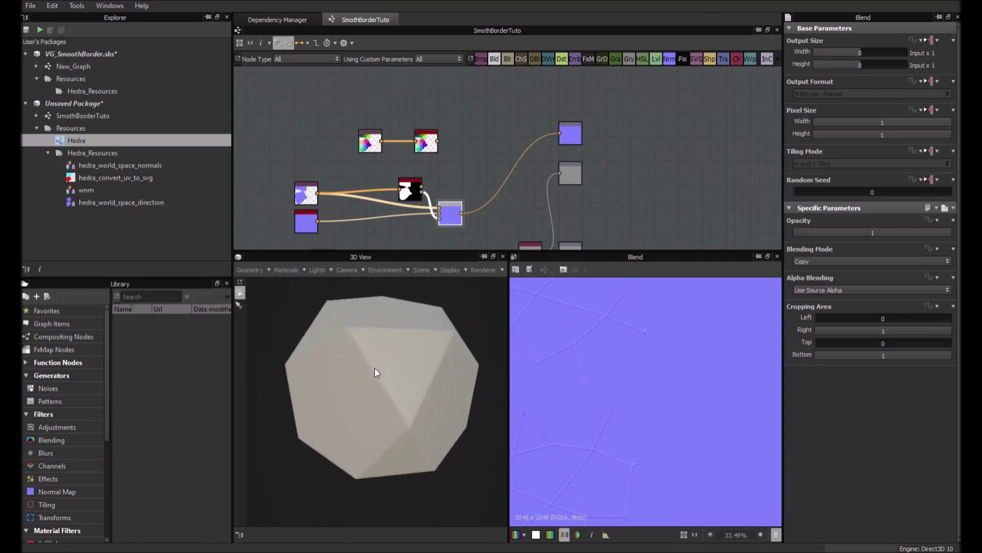
Orbit and zoom around the Hedra mesh in the 3D view to examine the shading along its face borders
scroll(375, 367, "up", 5)
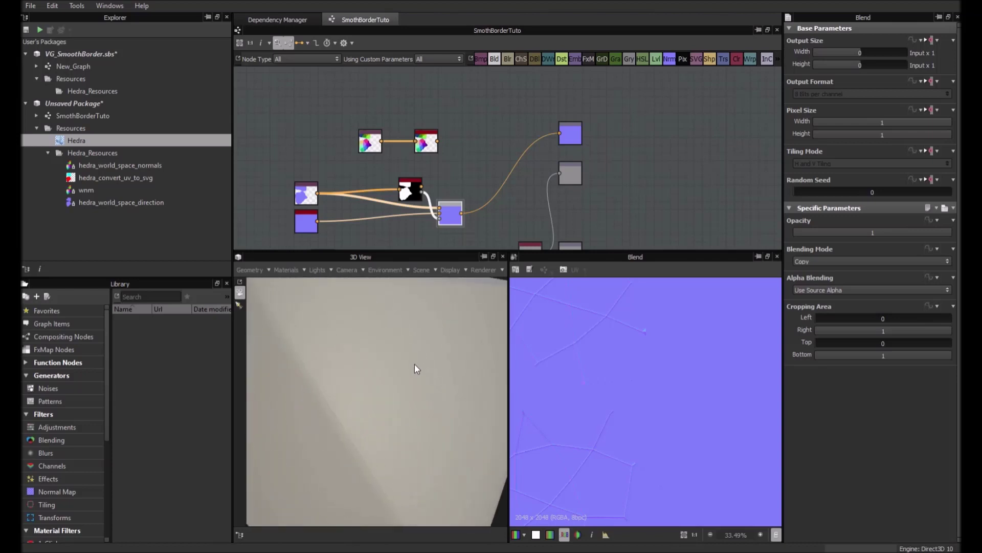
scroll(335, 358, "down", 2)
scroll(375, 390, "down", 2)
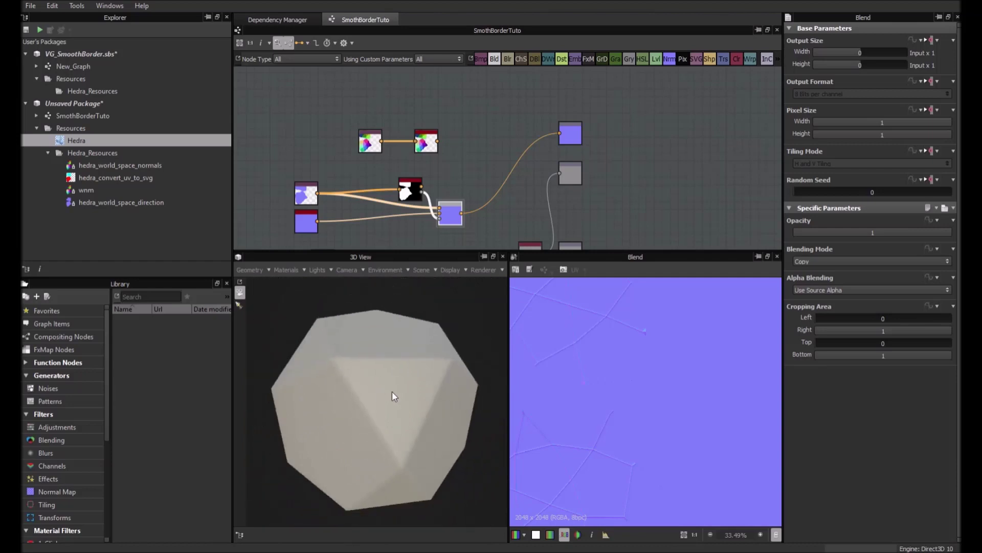
left_click_drag(392, 395, 420, 402)
scroll(420, 401, "down", 2)
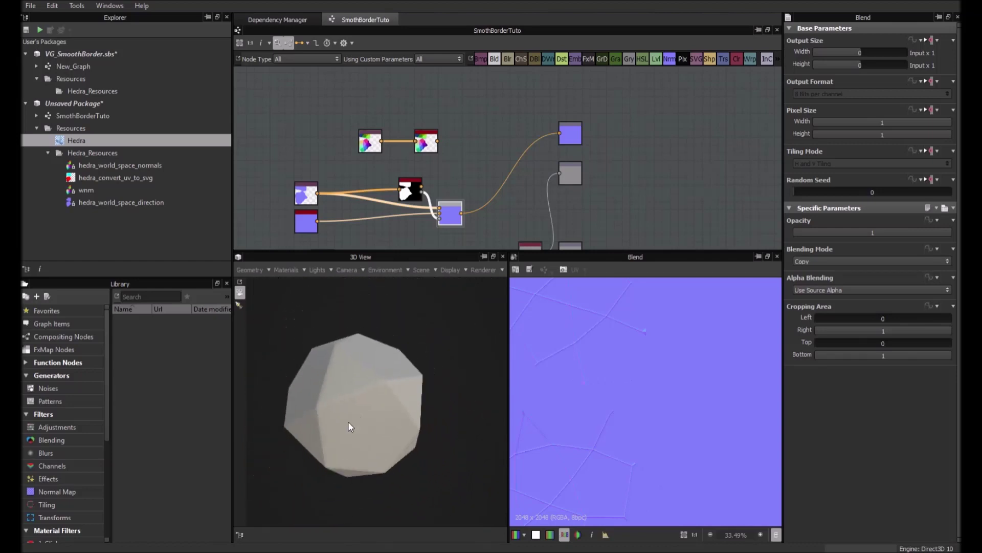
left_click_drag(348, 422, 400, 411)
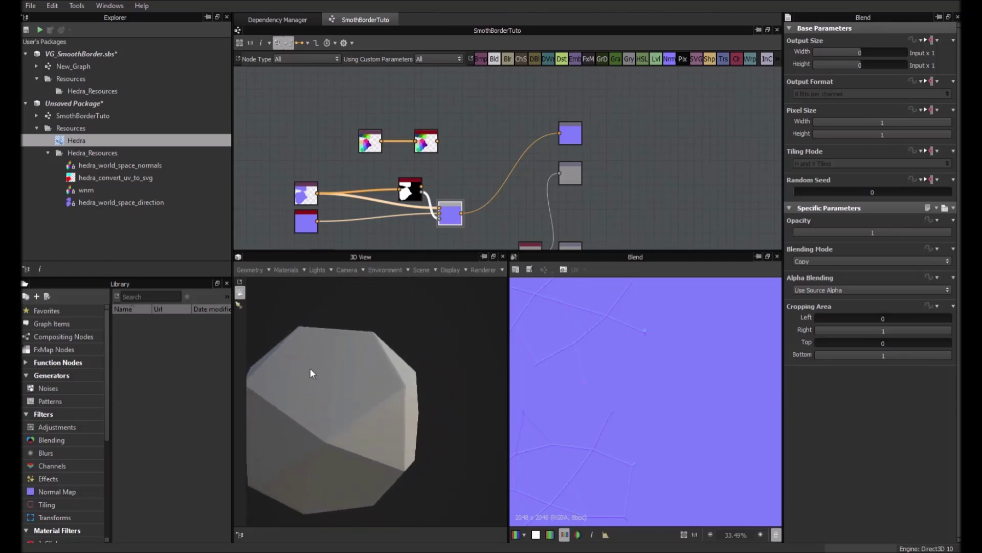
left_click_drag(311, 373, 391, 403)
scroll(366, 379, "down", 2)
scroll(395, 407, "up", 3)
scroll(392, 414, "down", 2)
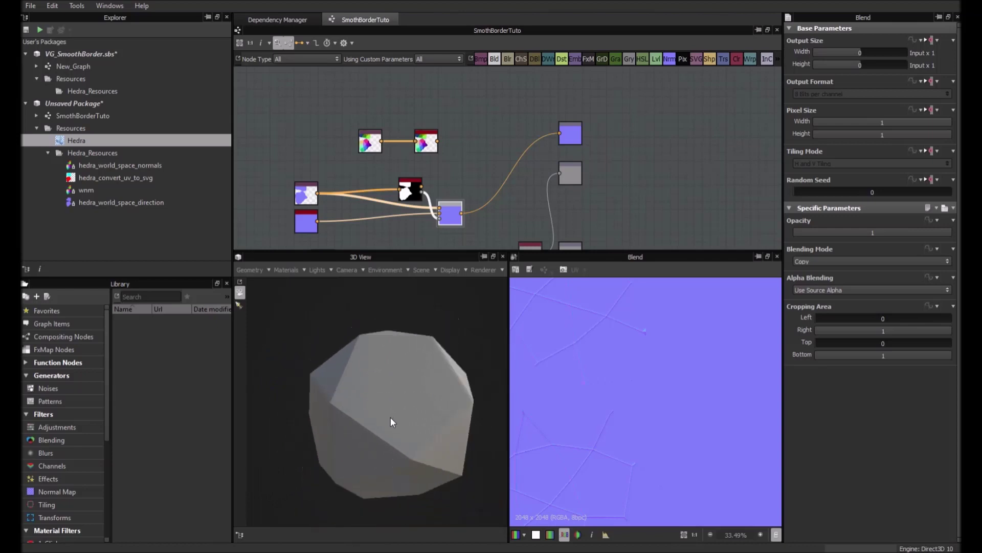
left_click_drag(395, 414, 328, 365)
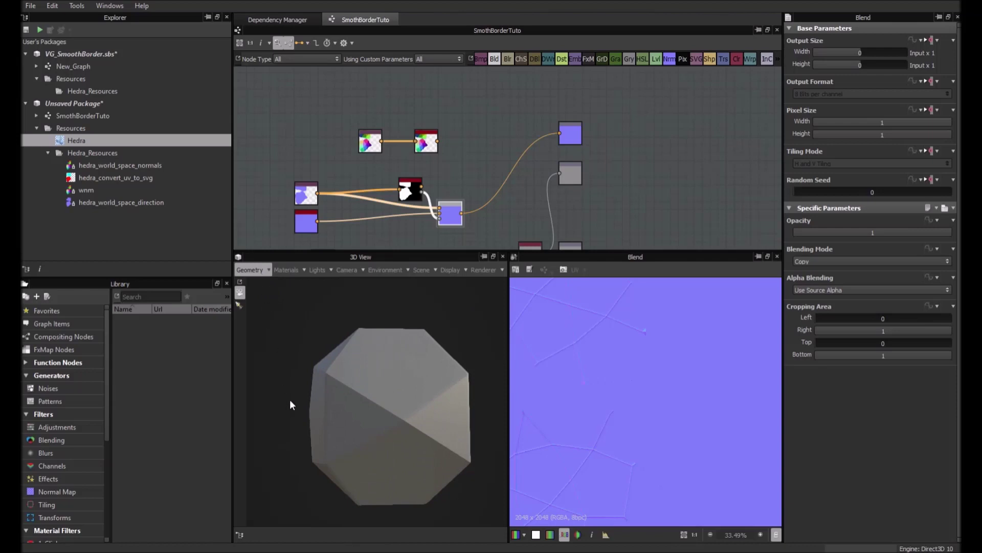
Overlay the UV wireframe on the 2D preview and compare the Blend and Blur HQ outputs along the island borders
left_click(575, 269)
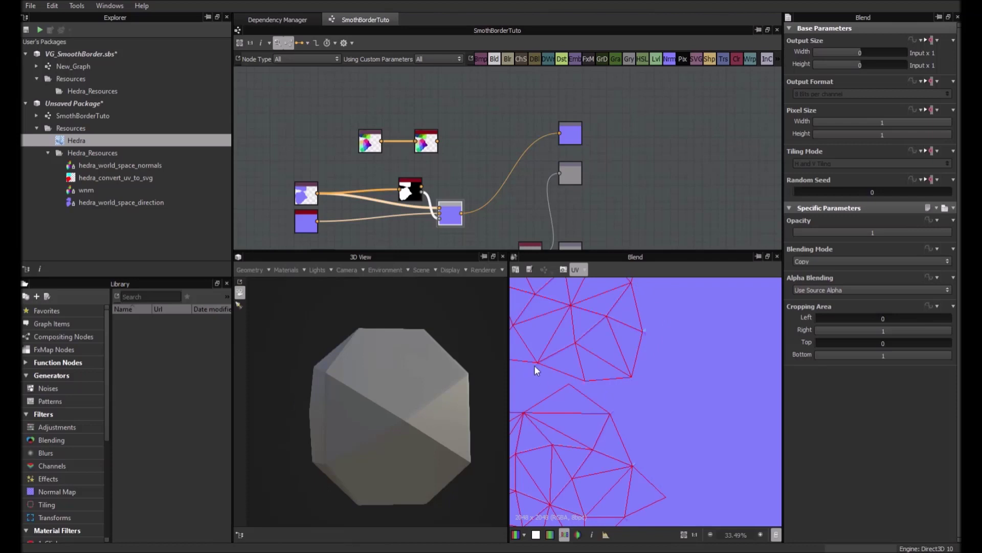
scroll(611, 380, "up", 3)
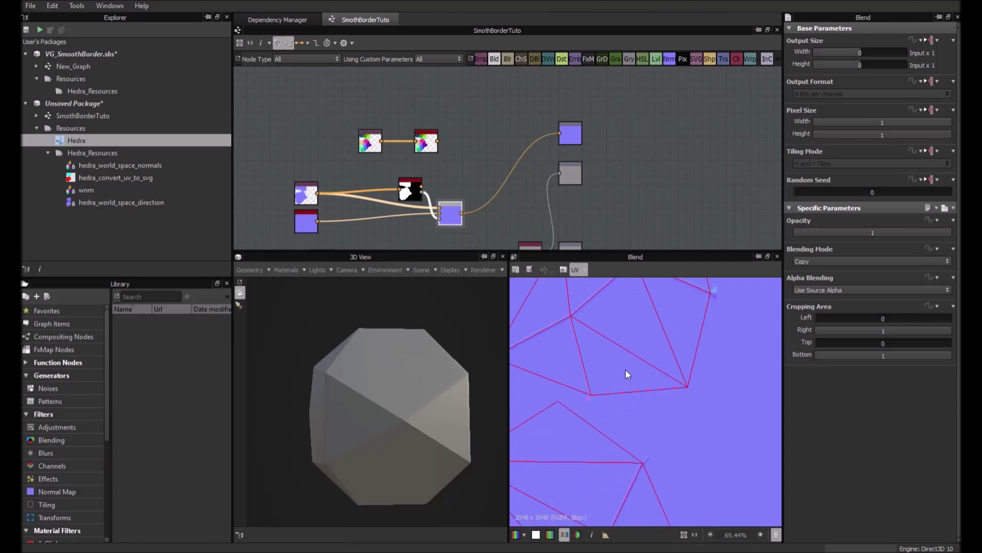
double_click(428, 142)
scroll(612, 340, "down", 3)
scroll(643, 338, "up", 3)
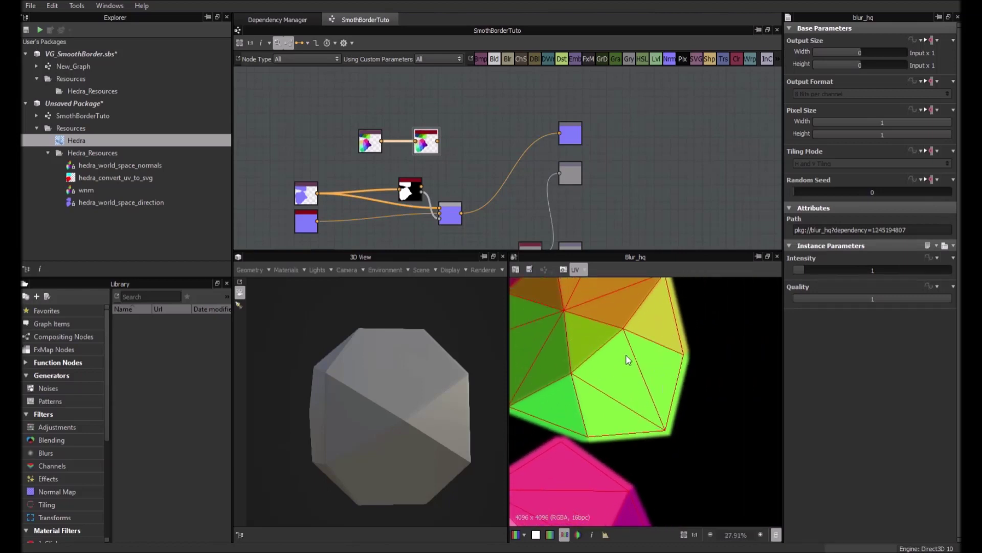
scroll(667, 394, "down", 5)
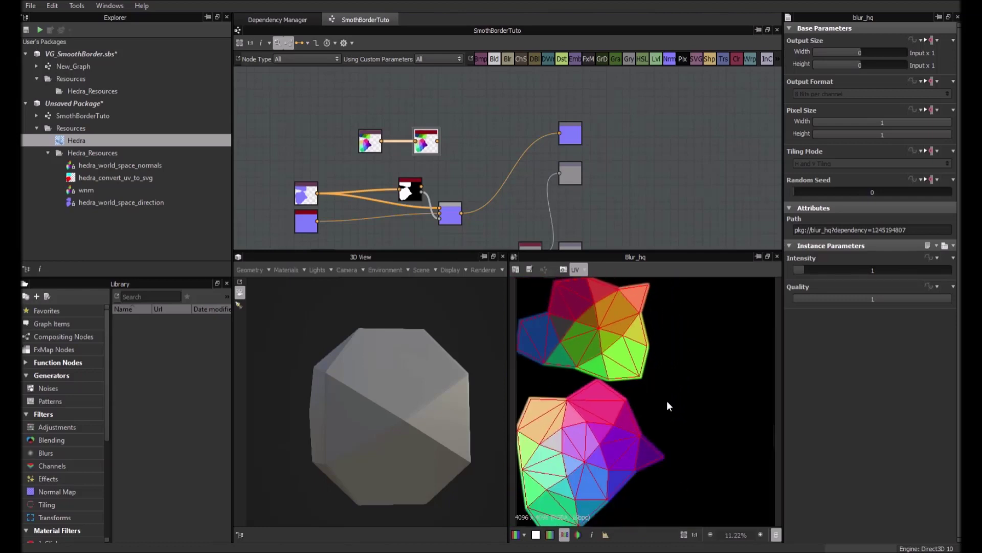
Preview the SVG node's grayscale island mask beneath the UV wireframe
scroll(660, 398, "up", 2)
middle_click_drag(468, 116, 477, 106)
scroll(477, 107, "down", 3)
scroll(478, 113, "up", 3)
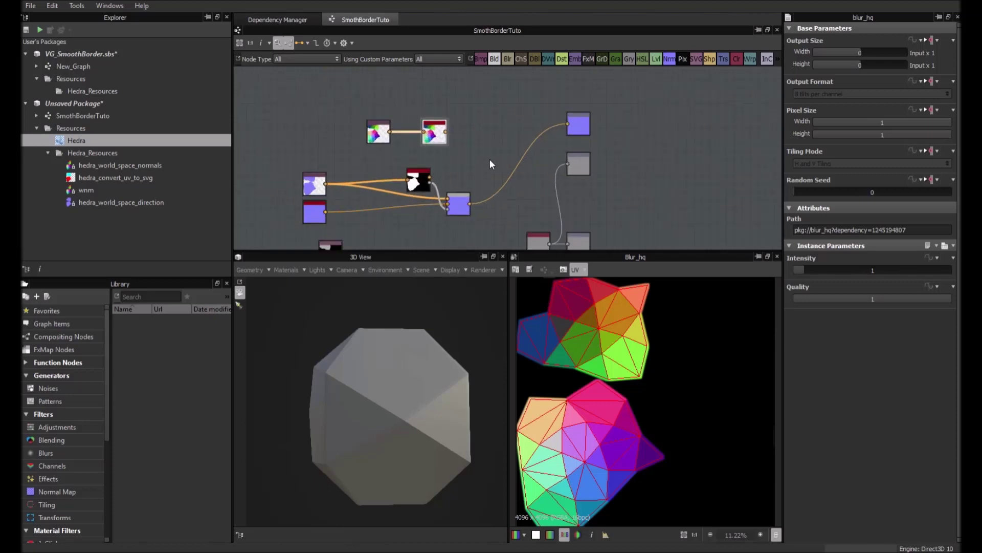
scroll(484, 164, "down", 3)
scroll(484, 164, "up", 2)
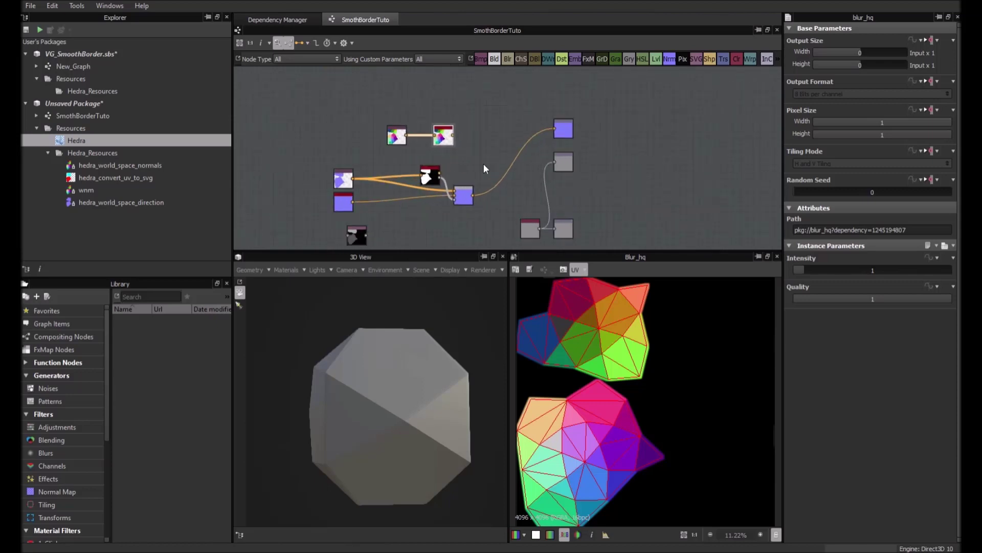
left_click(359, 237)
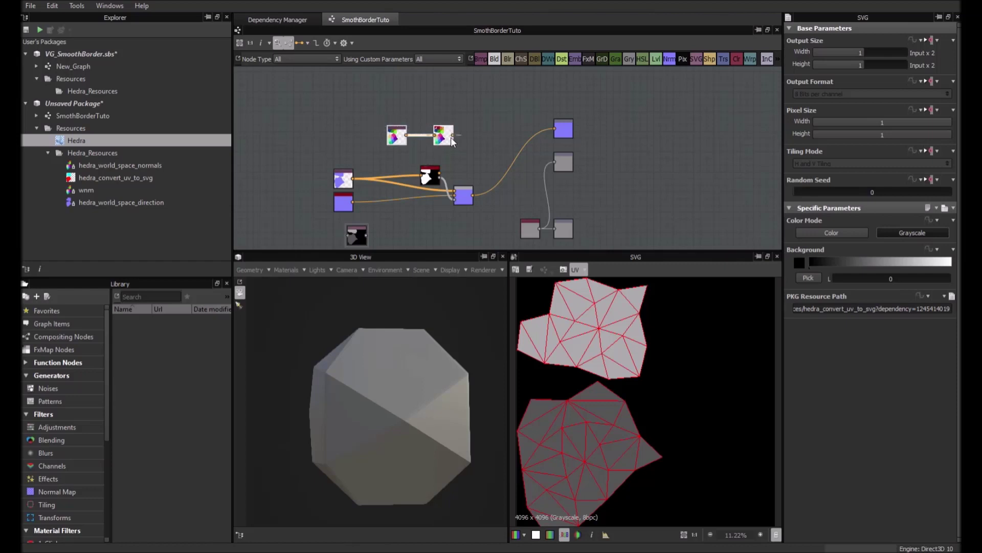
scroll(419, 130, "up", 5)
scroll(420, 130, "down", 5)
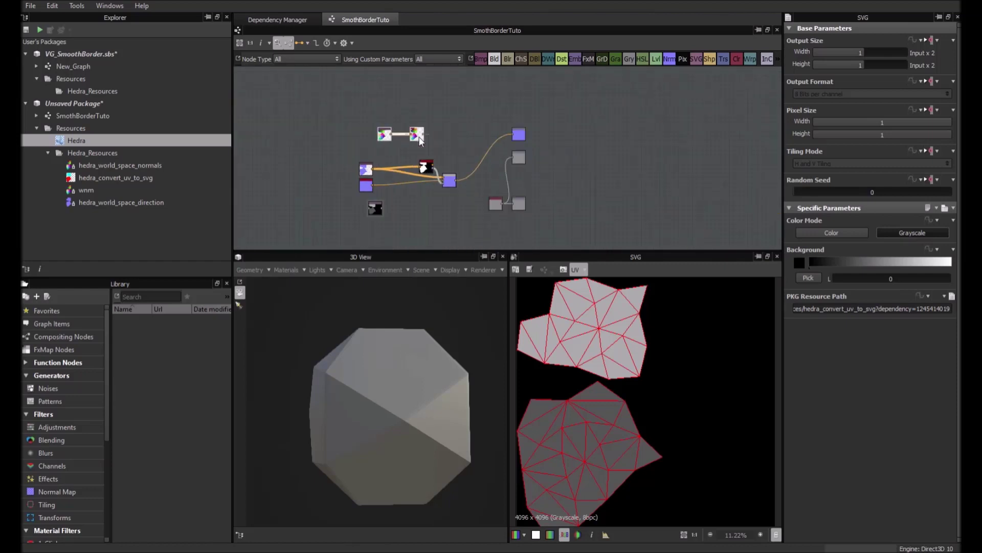
Move the Bitmap and Blur HQ pair away from the Blend chain, clear of the other nodes
left_click_drag(420, 130, 284, 133)
scroll(372, 146, "up", 3)
scroll(346, 139, "down", 3)
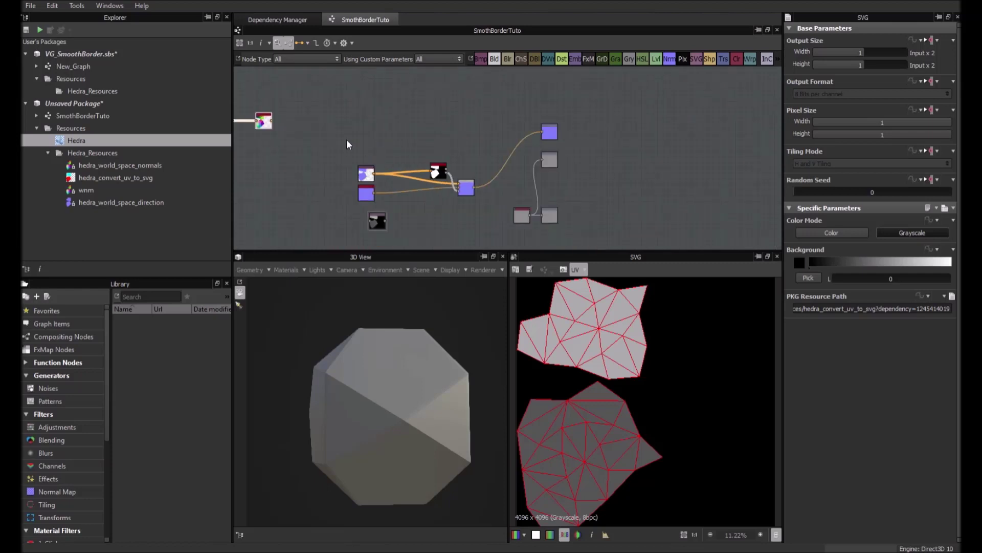
middle_click_drag(346, 139, 466, 137)
scroll(417, 124, "up", 4)
scroll(421, 125, "up", 3)
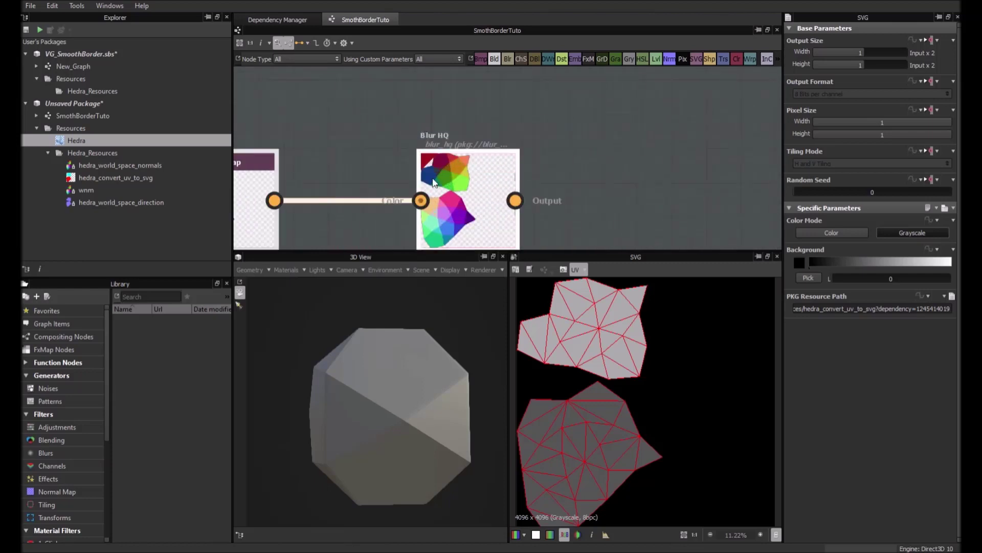
scroll(449, 203, "down", 3)
middle_click_drag(534, 193, 379, 125)
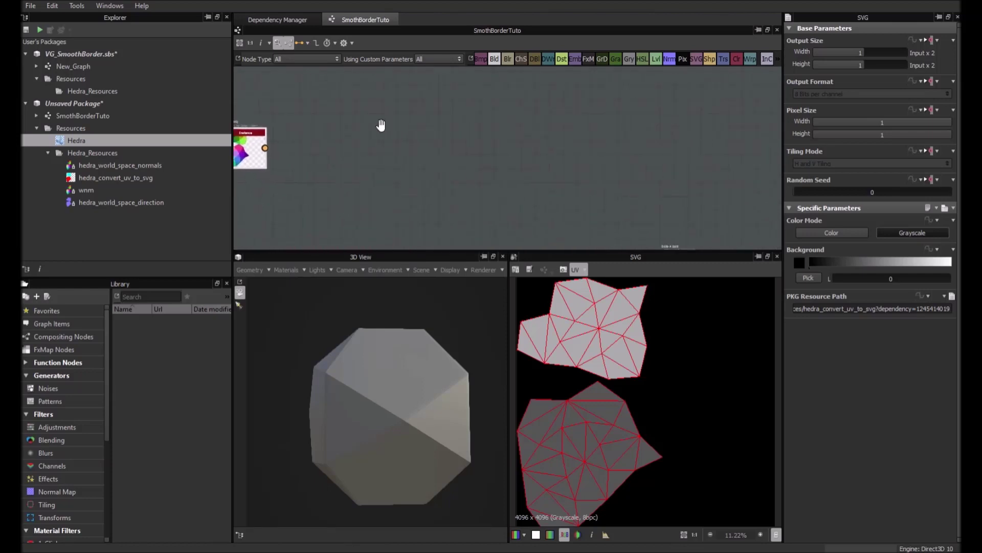
Raise the direction Bitmap, Normal Color, RGB-A Split and Blend nodes towards the topmost Output, and place RGB-A Split below the Bitmap-to-Blend link
scroll(581, 169, "down", 3)
middle_click_drag(581, 168, 580, 153)
scroll(582, 163, "up", 1)
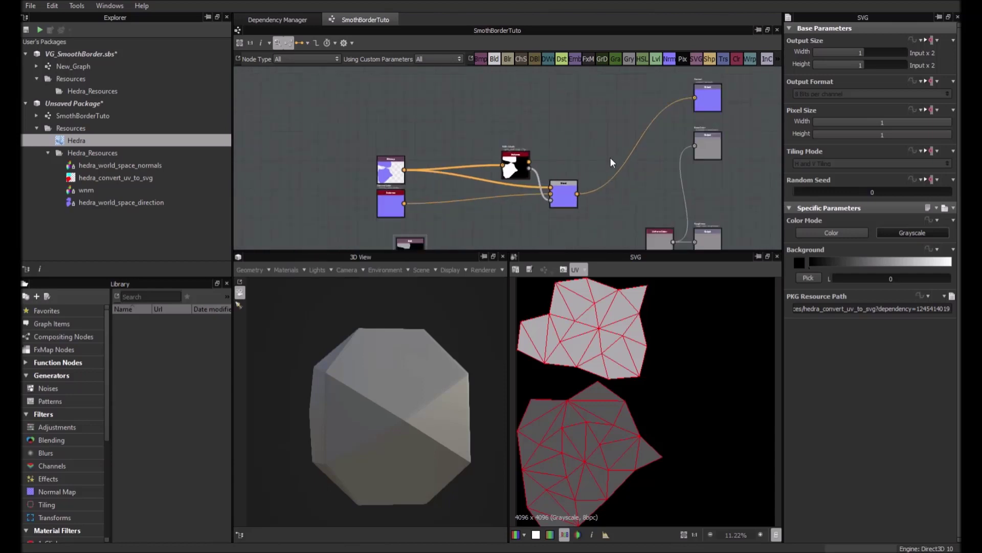
left_click_drag(560, 192, 582, 115)
left_click_drag(531, 92, 536, 139)
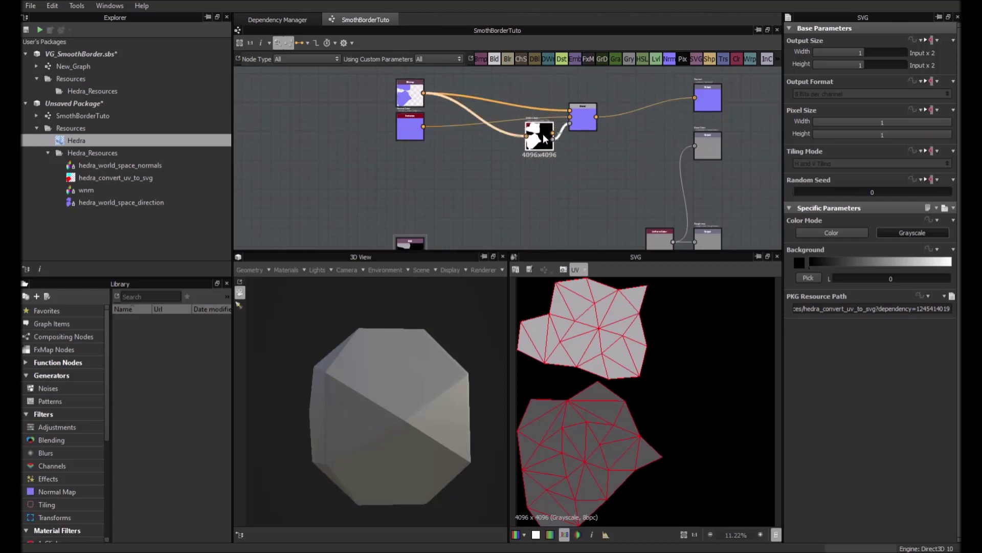
Dock the Normal Color node to the Blend node's input
scroll(536, 139, "up", 3)
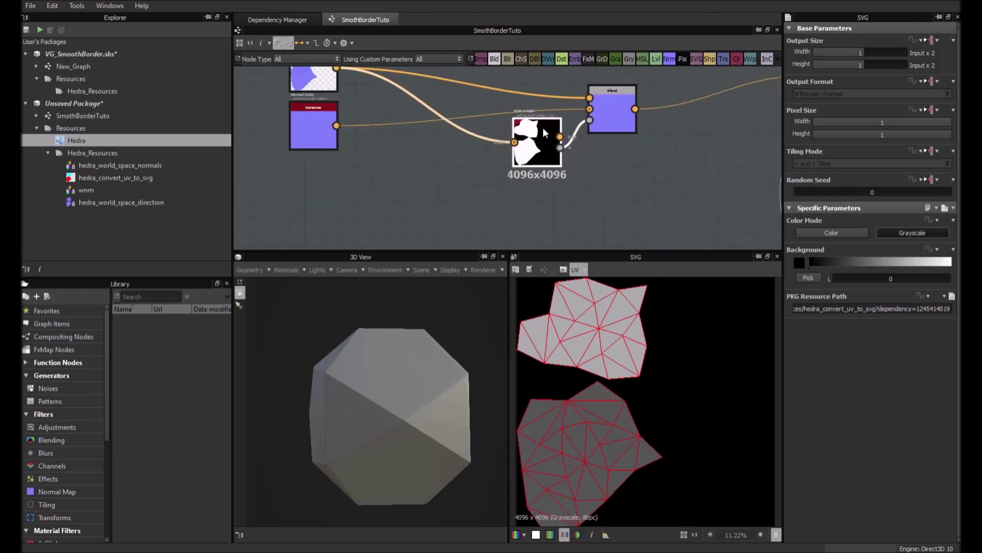
left_click(312, 122)
key("Delete")
scroll(651, 208, "down", 4)
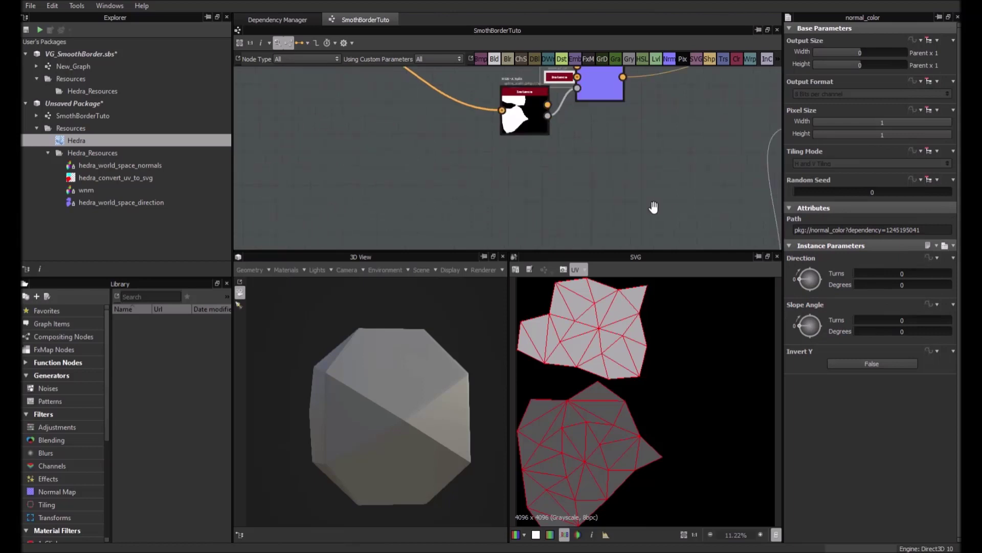
scroll(438, 192, "down", 1)
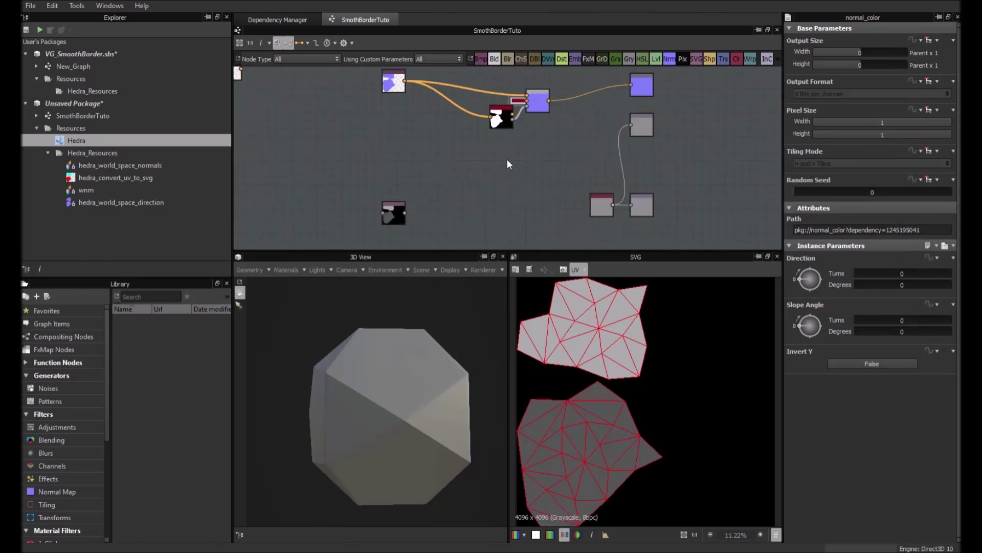
Move the SVG node closer to the Blend chain and connect a Histogram Scan node to its output
left_click_drag(410, 202, 428, 157)
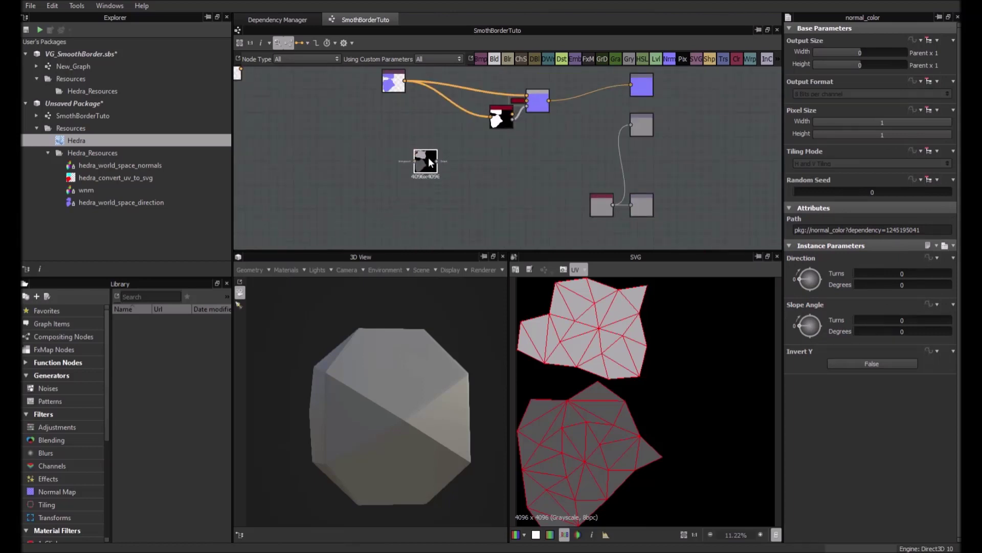
scroll(428, 157, "up", 4)
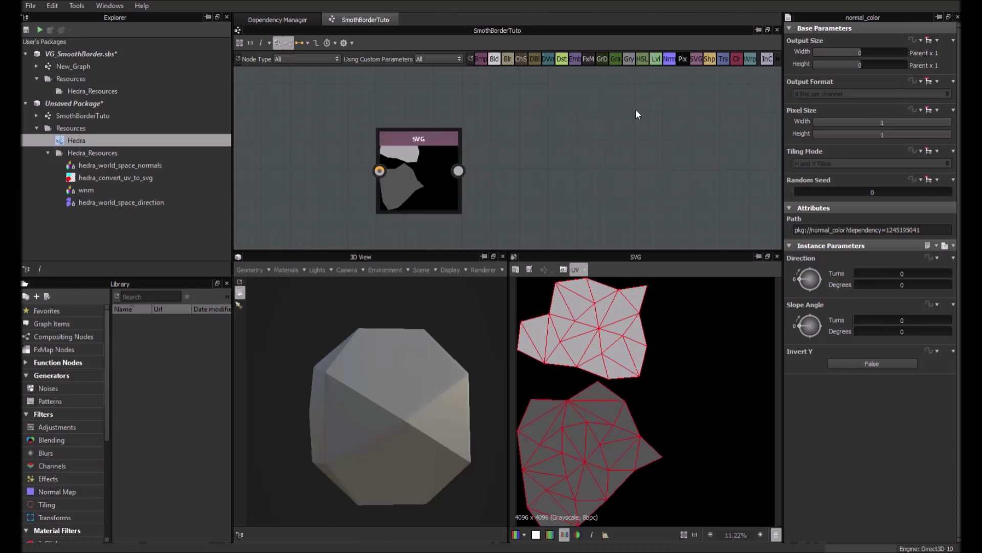
left_click(434, 155)
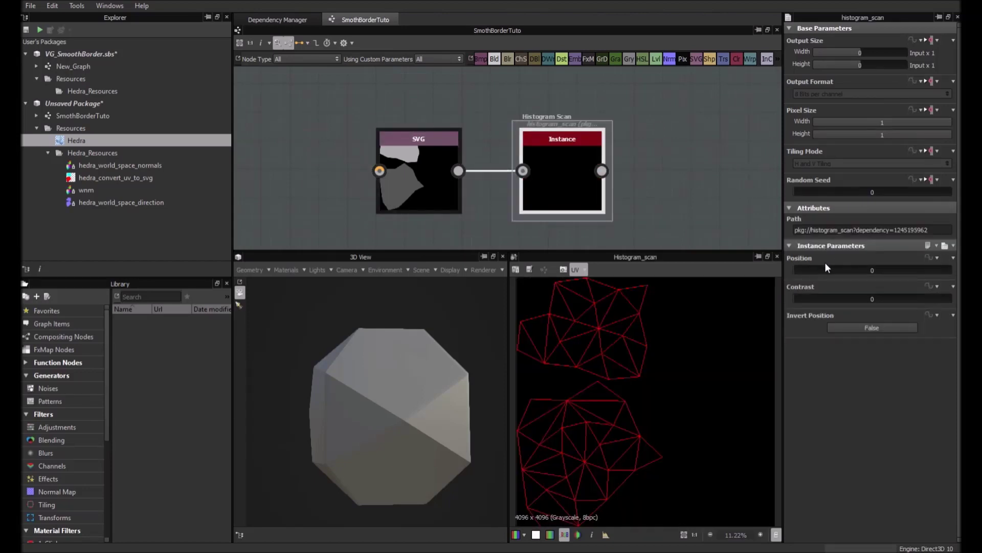
Set the Histogram Scan's Contrast to 1 and Position to 0.85, and hide the UV wireframe in the 2D preview
left_click_drag(849, 272, 969, 305)
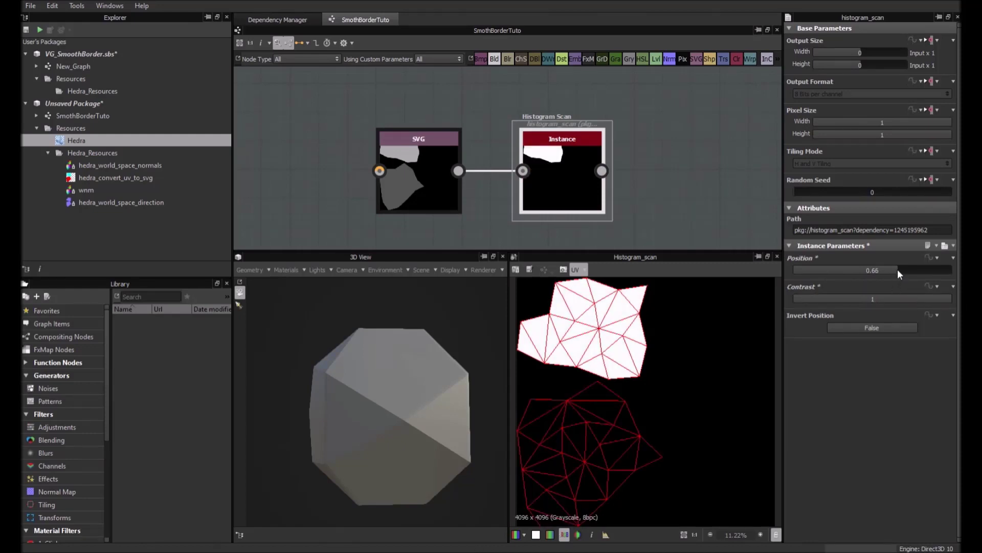
left_click_drag(899, 274, 917, 271)
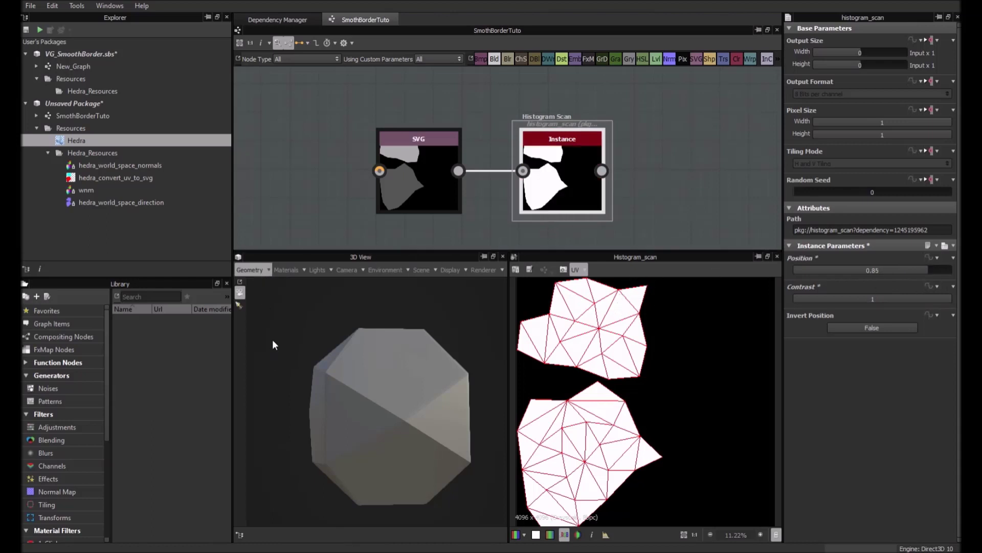
left_click(273, 396)
scroll(631, 355, "down", 4)
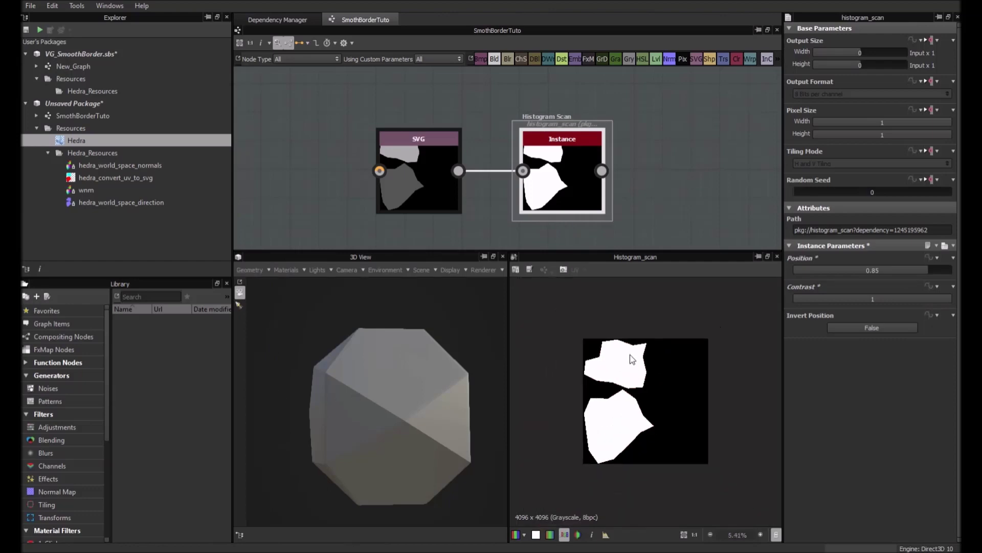
scroll(630, 355, "up", 2)
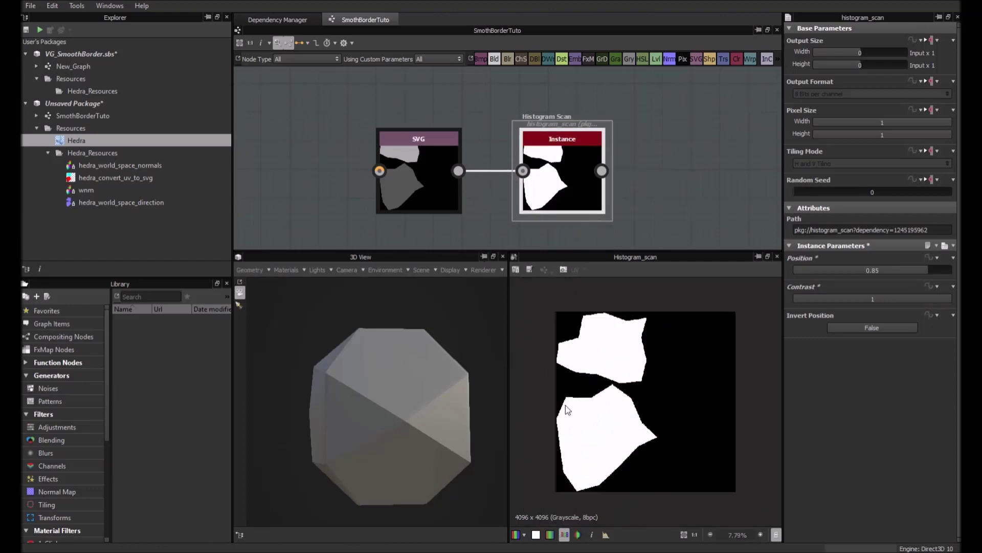
Preview the SVG node at 100% zoom and examine its island edges in comparison with the Histogram Scan mask
left_click(413, 193)
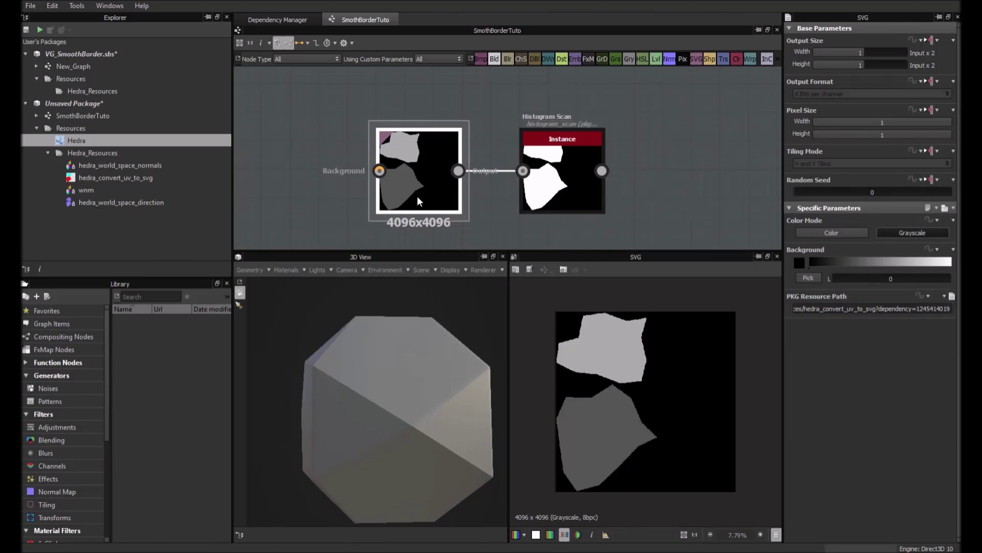
left_click(695, 534)
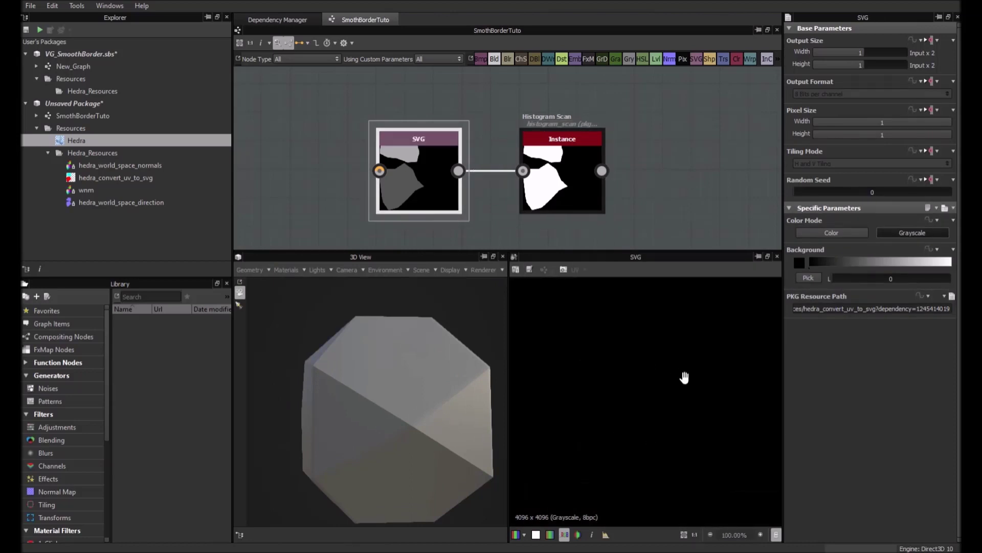
scroll(617, 404, "down", 5)
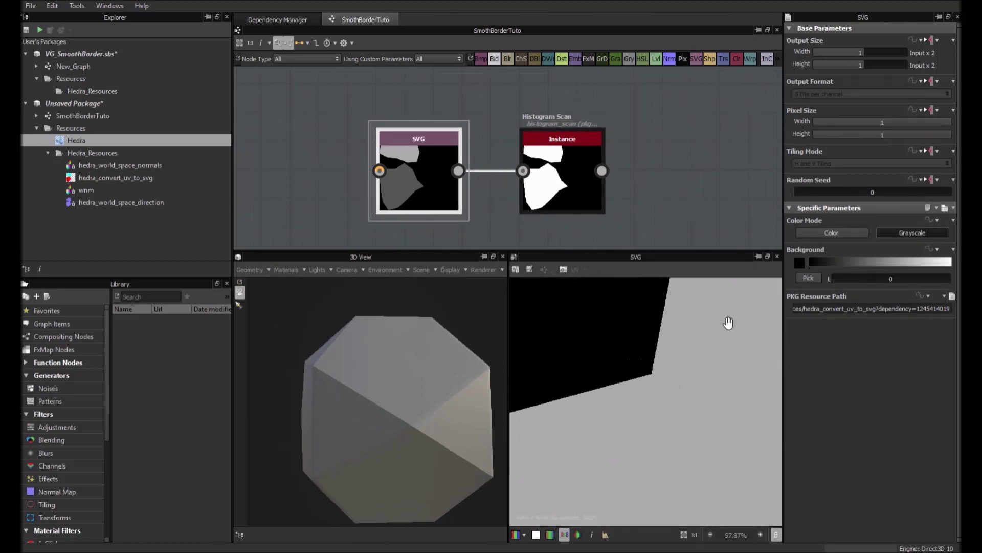
scroll(728, 322, "down", 1)
middle_click_drag(738, 342, 706, 505)
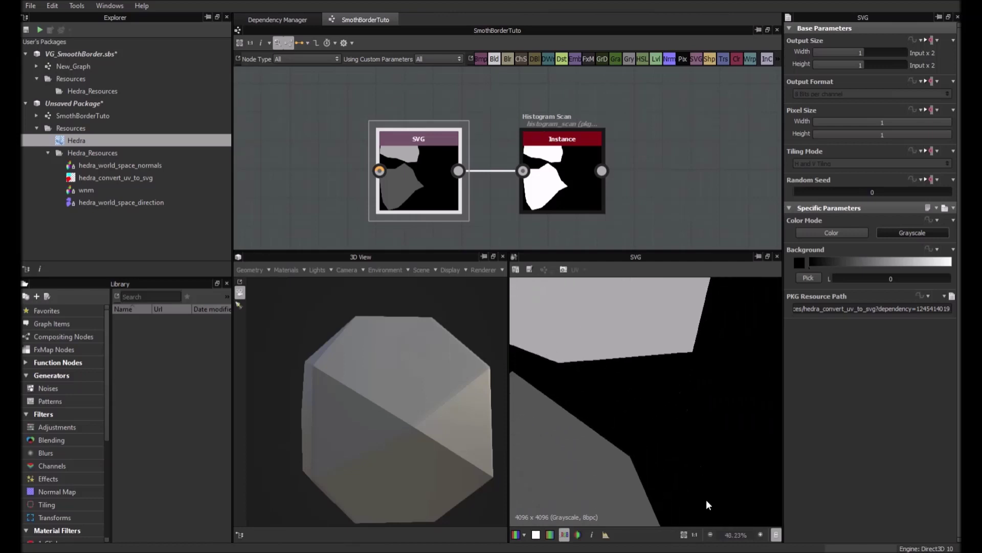
left_click(695, 535)
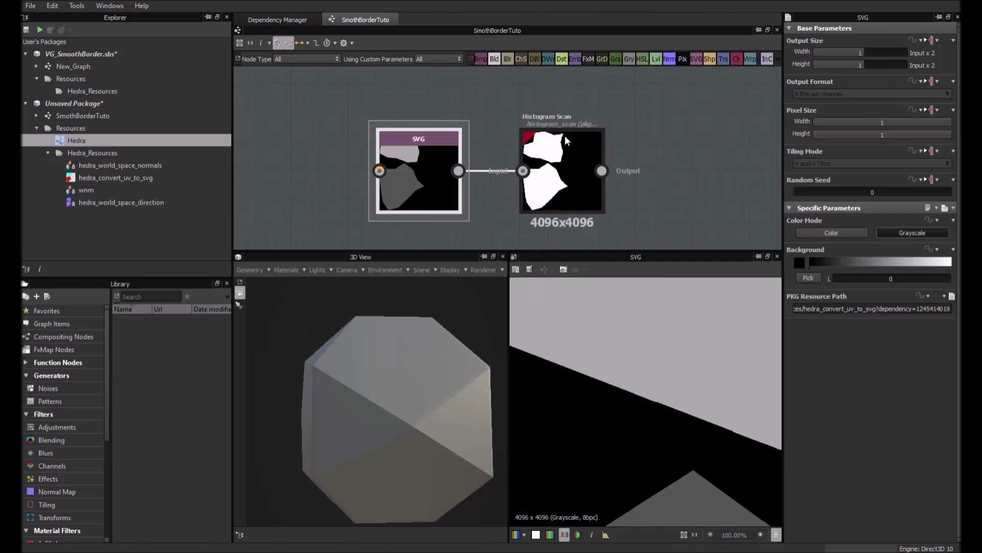
double_click(566, 168)
double_click(457, 197)
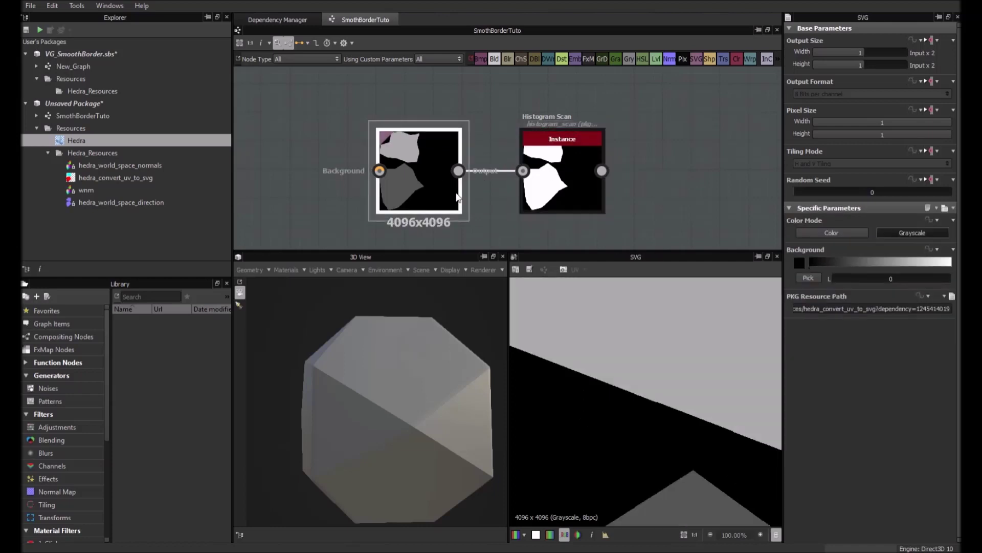
Add a Distance node, feed its Mask Input from the Histogram Scan, and set its Maximum Distance to 23.69
scroll(630, 342, "down", 10)
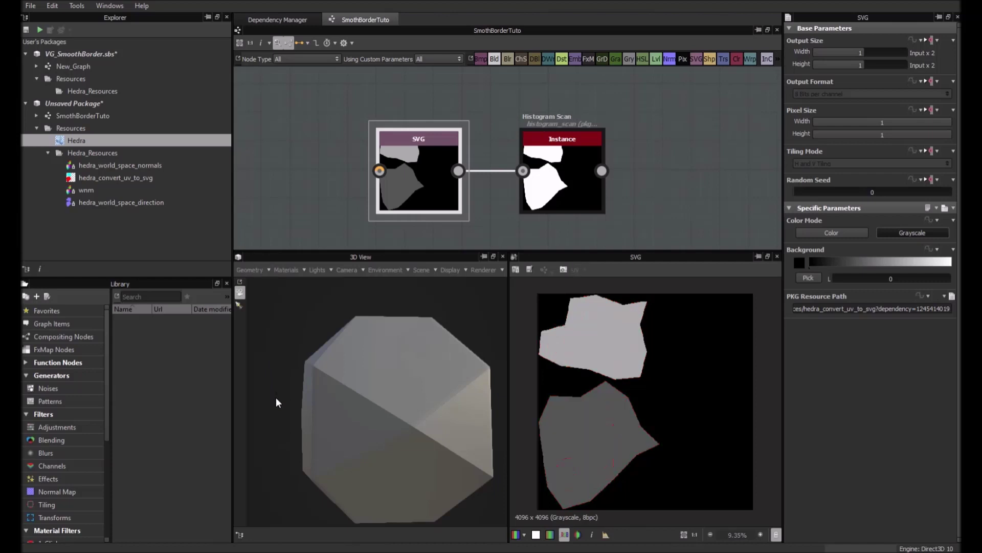
scroll(629, 187, "down", 3)
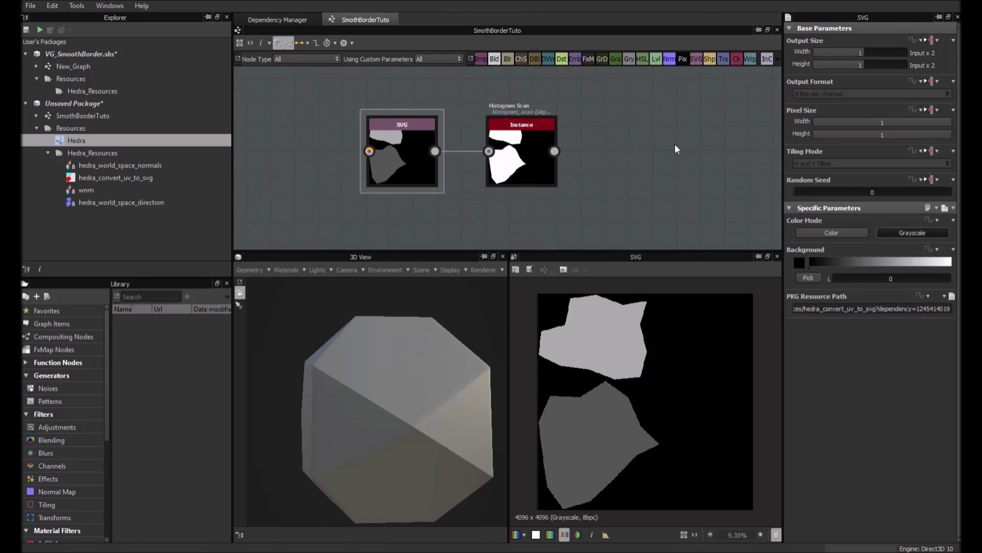
key("ctrl+v")
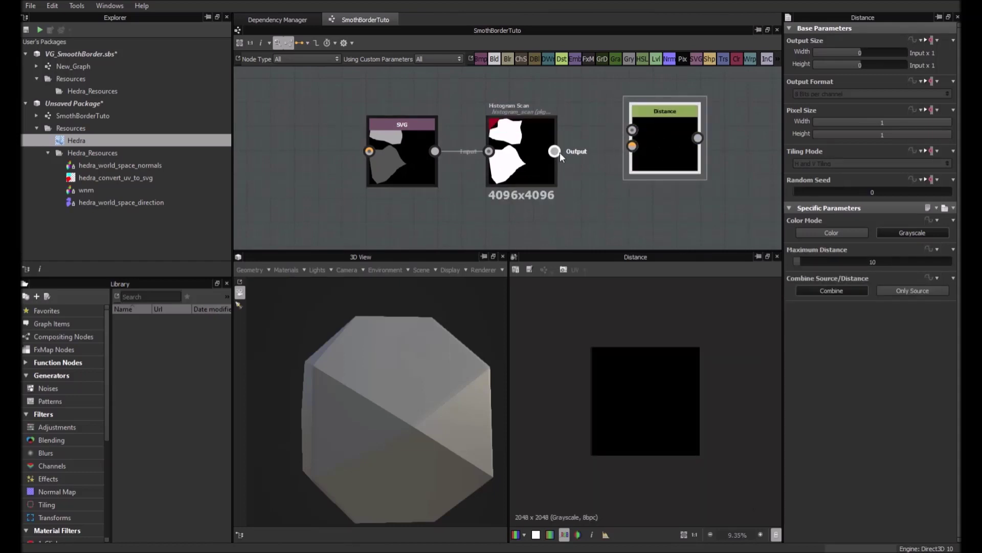
left_click_drag(554, 150, 632, 131)
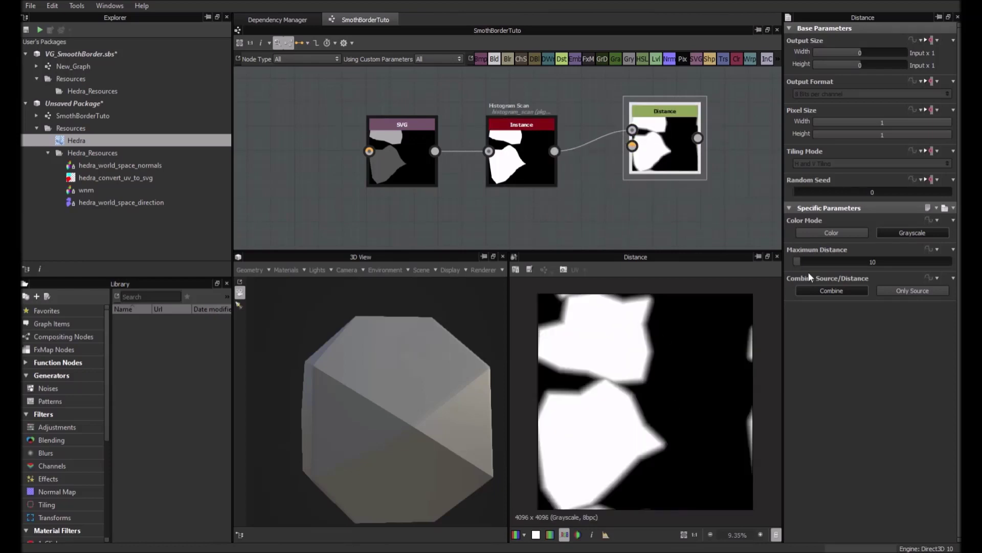
mouse_move(797, 261)
left_mouse_down()
mouse_move(821, 260)
mouse_move(792, 264)
mouse_move(809, 259)
left_mouse_up()
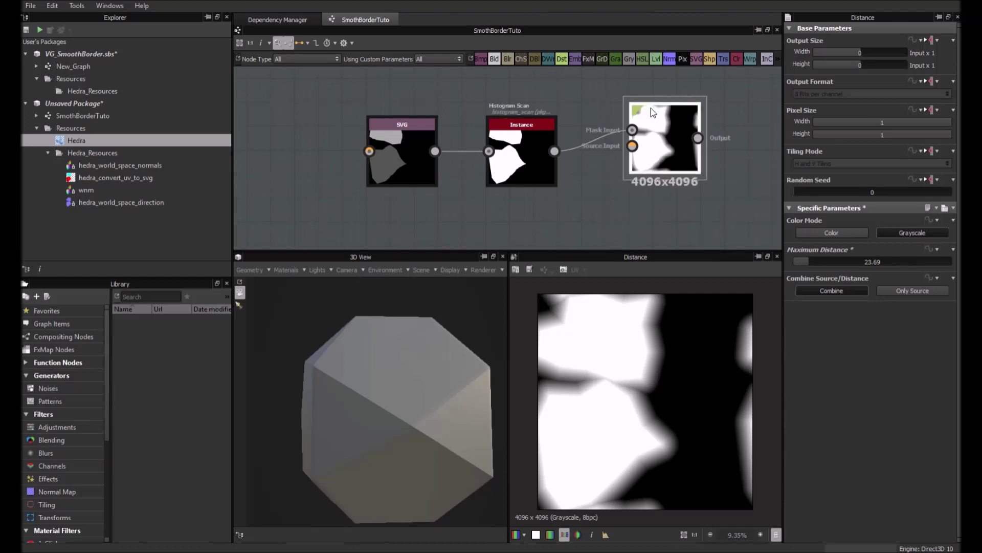
Insert an Invert Grayscale node between Histogram Scan and Distance, and set the Distance node's Maximum Distance to 5.47
scroll(524, 170, "up", 5)
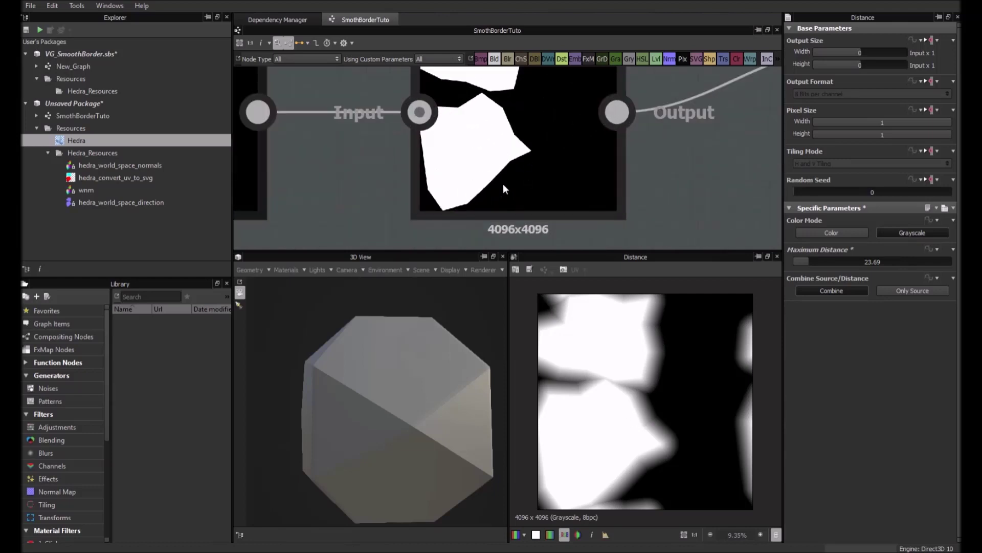
scroll(503, 183, "down", 5)
middle_click_drag(603, 165, 539, 171)
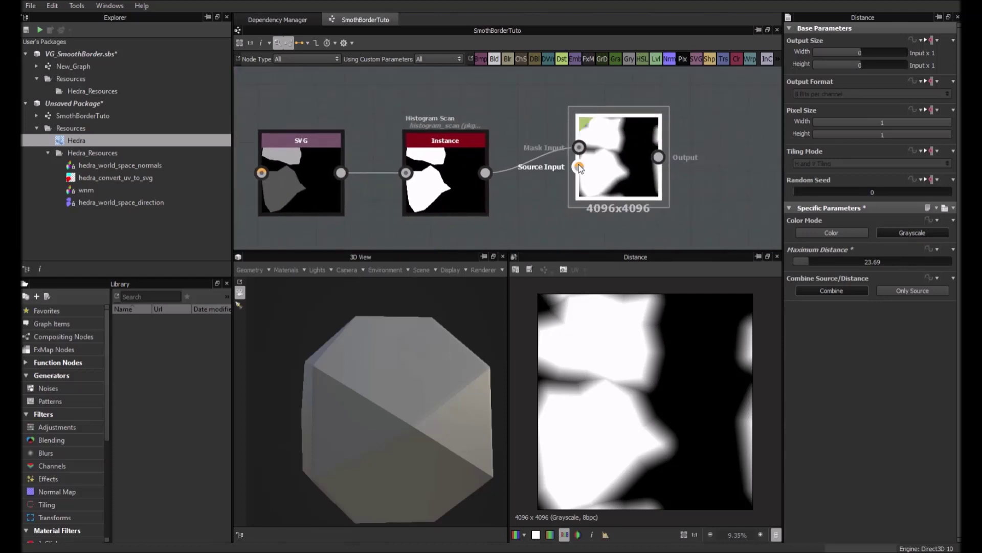
left_click_drag(610, 172, 623, 172)
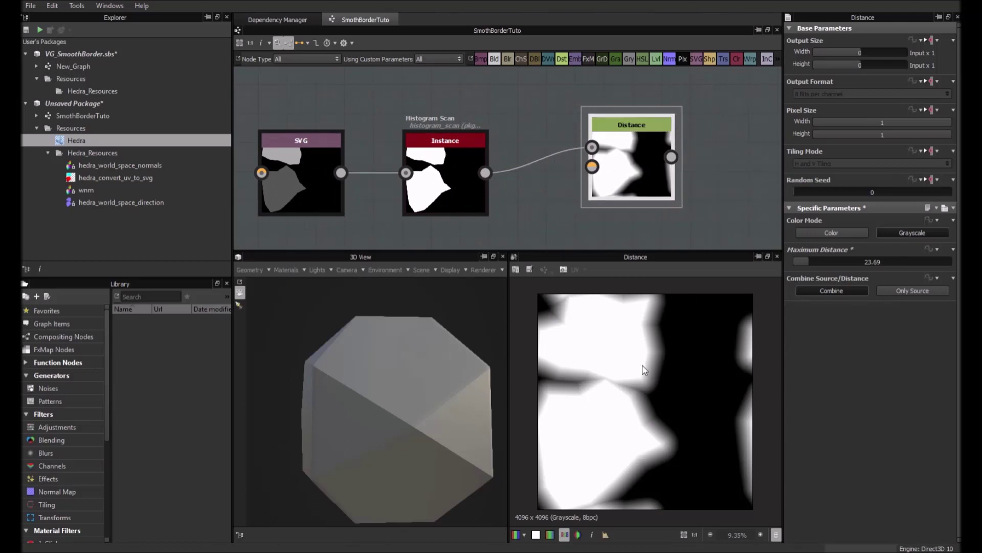
scroll(656, 358, "up", 2)
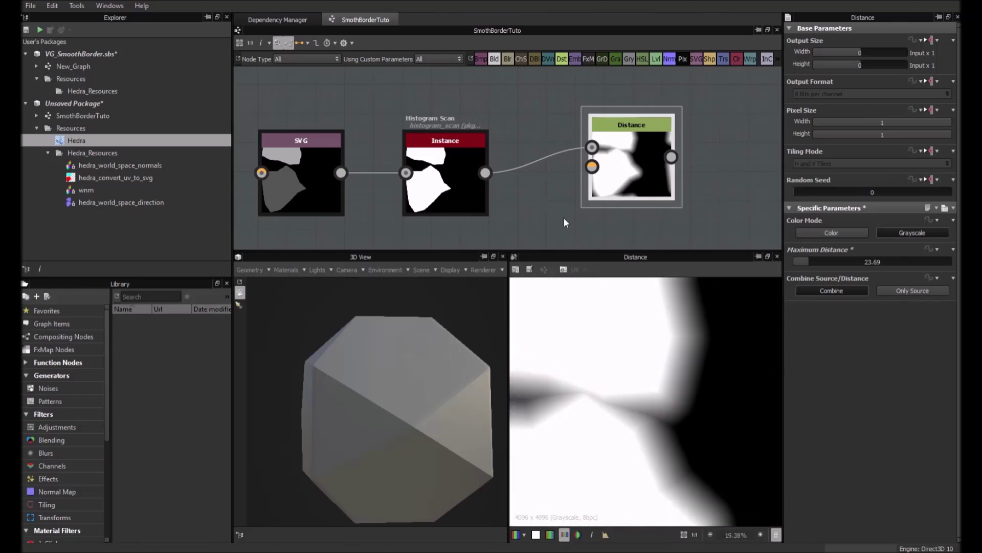
left_click_drag(586, 201, 603, 201)
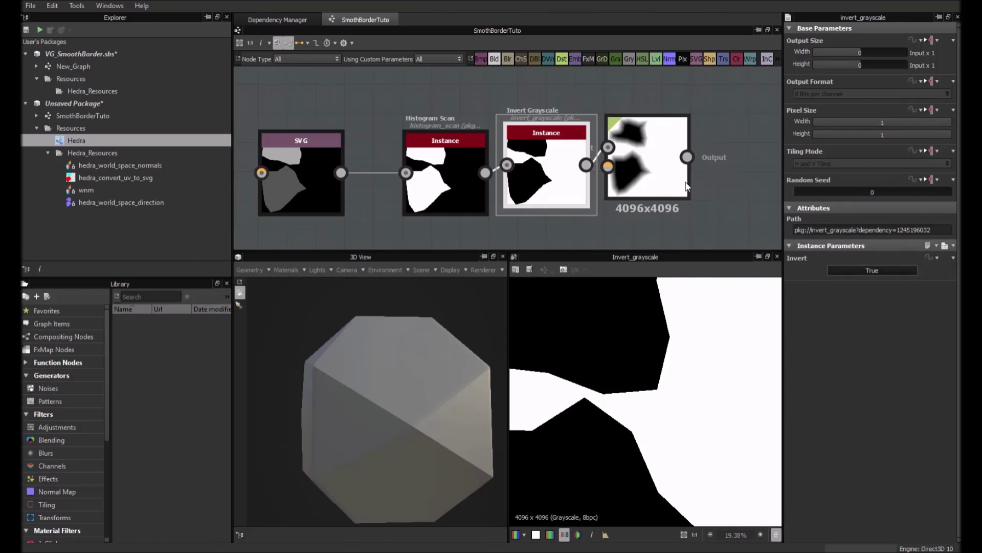
double_click(660, 184)
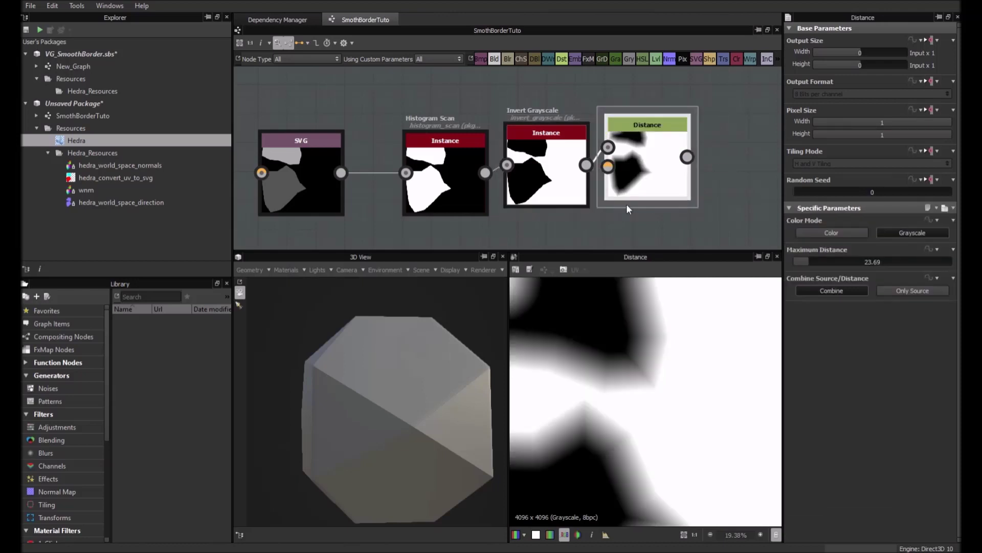
left_click_drag(805, 259, 797, 262)
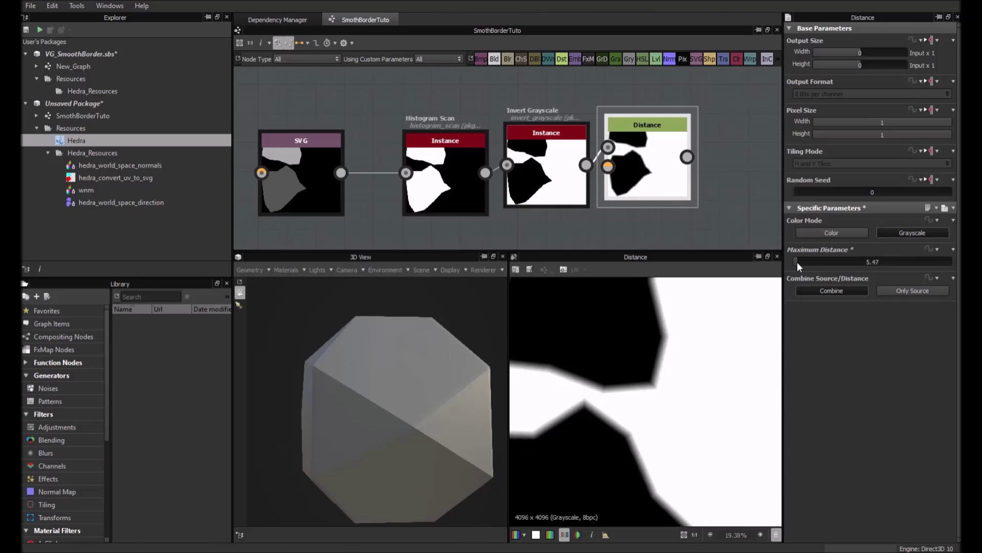
Preview the Blend node and examine its flat-filled normal map for visible island border lines
middle_click_drag(732, 192, 612, 200)
scroll(611, 200, "down", 2)
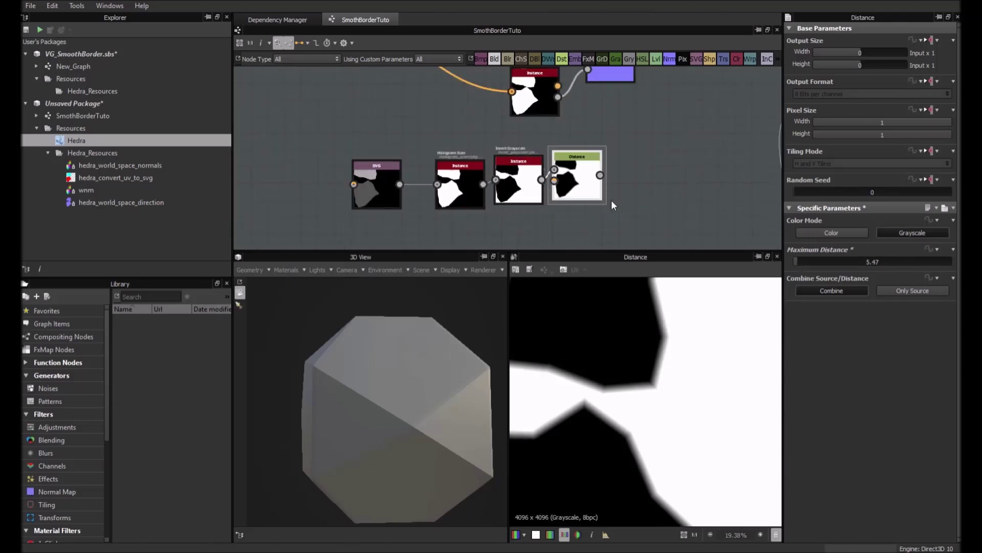
middle_click_drag(630, 115, 548, 196)
scroll(529, 133, "up", 5)
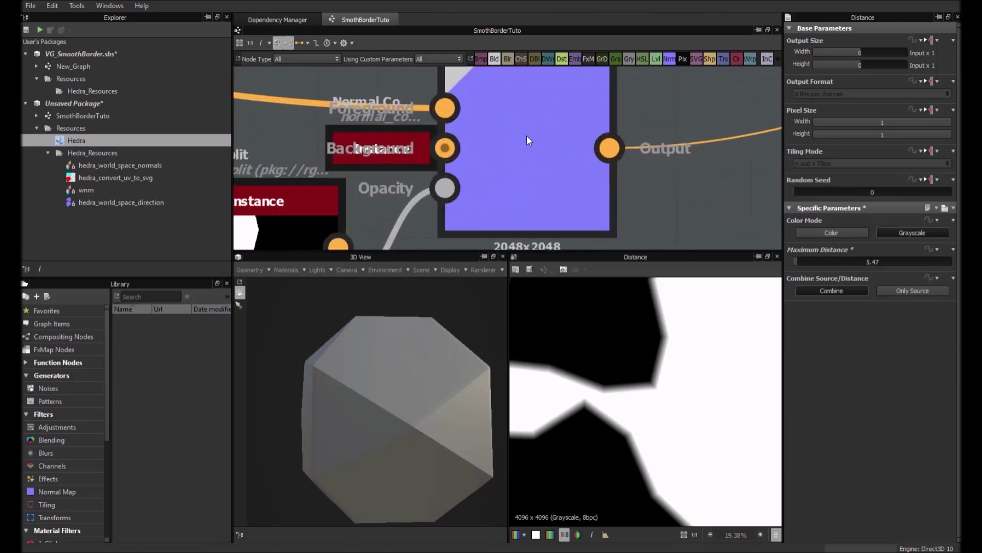
scroll(527, 136, "up", 1)
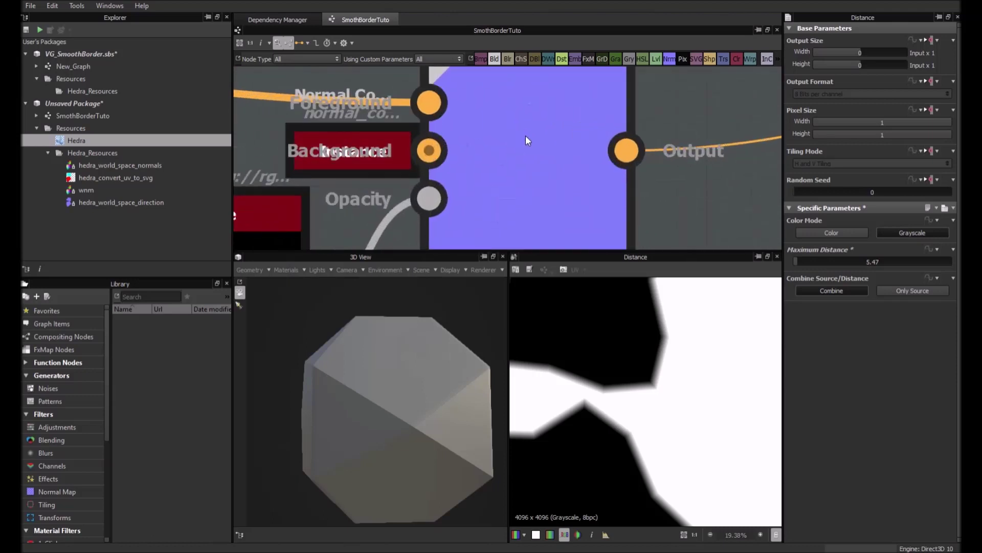
double_click(505, 157)
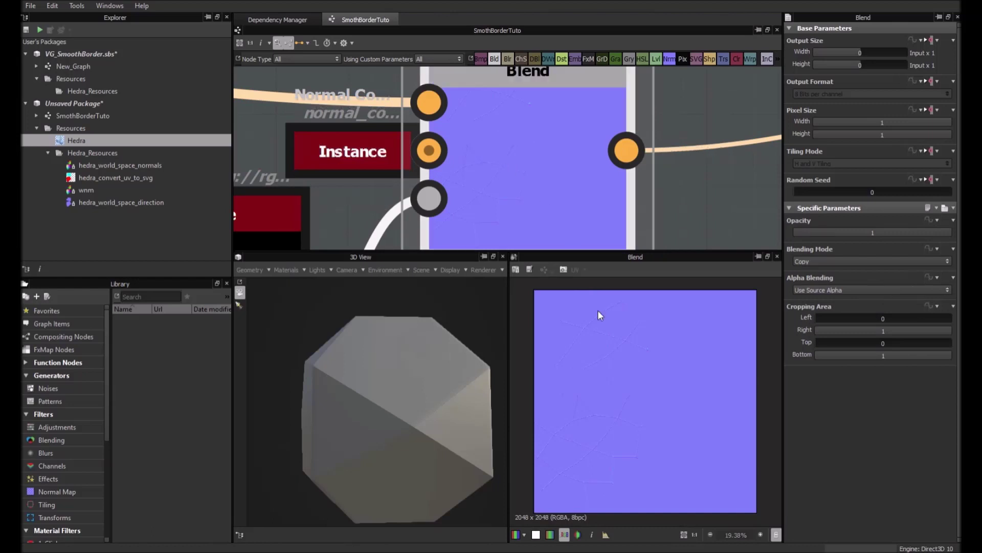
scroll(684, 522, "up", 1)
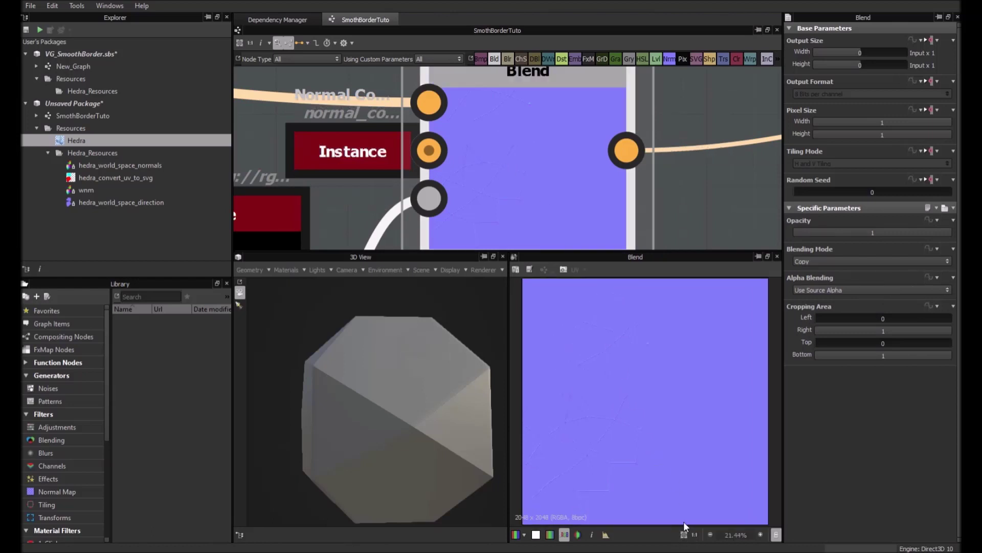
scroll(537, 135, "down", 8)
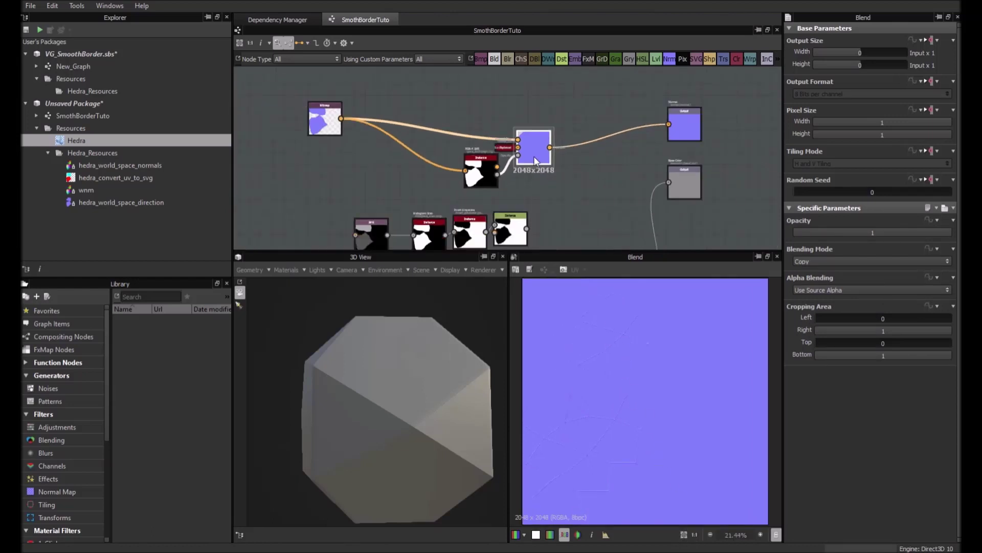
Move the RGB-A Split away from the Blend node and undock Normal Color, placing it just below the Bitmap node
middle_click_drag(533, 155, 561, 160)
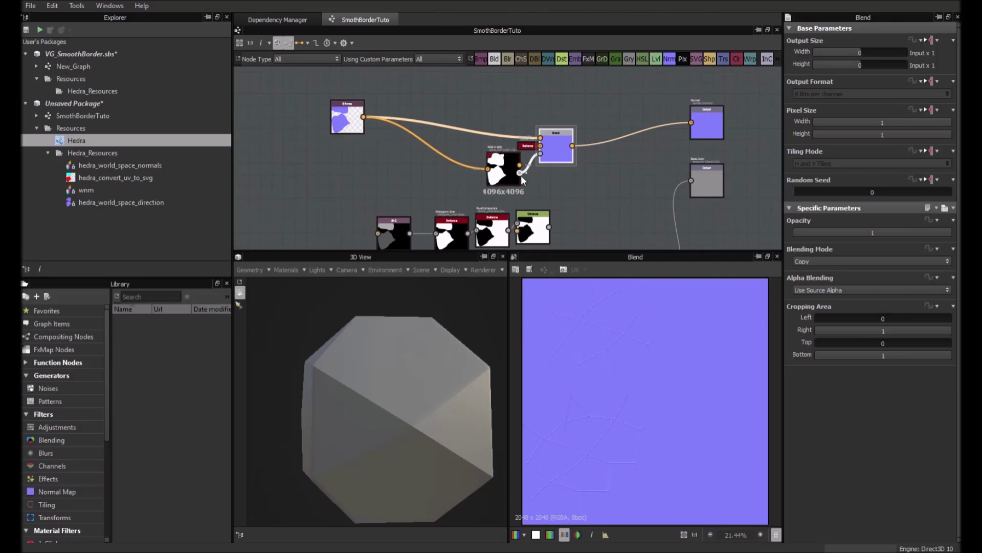
left_click_drag(506, 170, 444, 165)
left_click(533, 147)
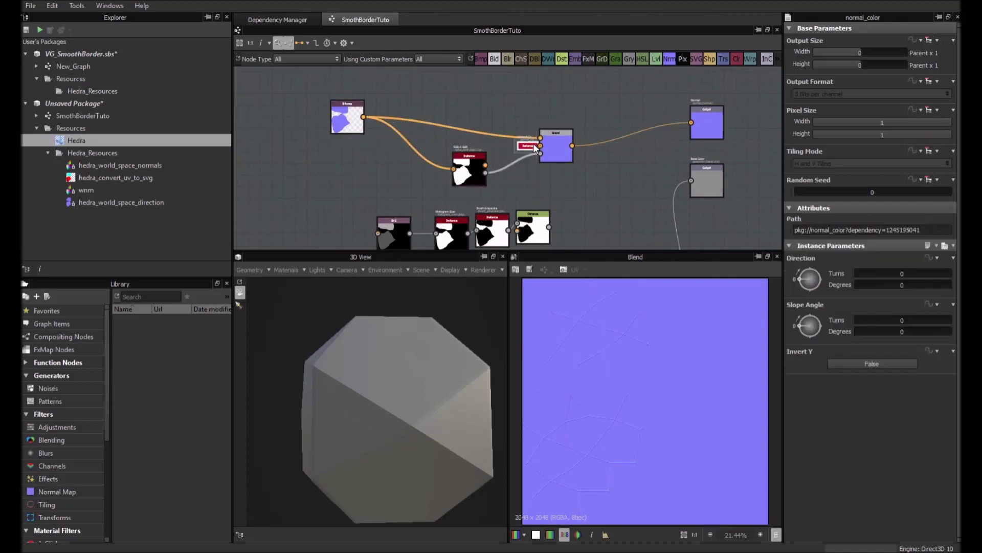
left_click_drag(532, 147, 352, 156)
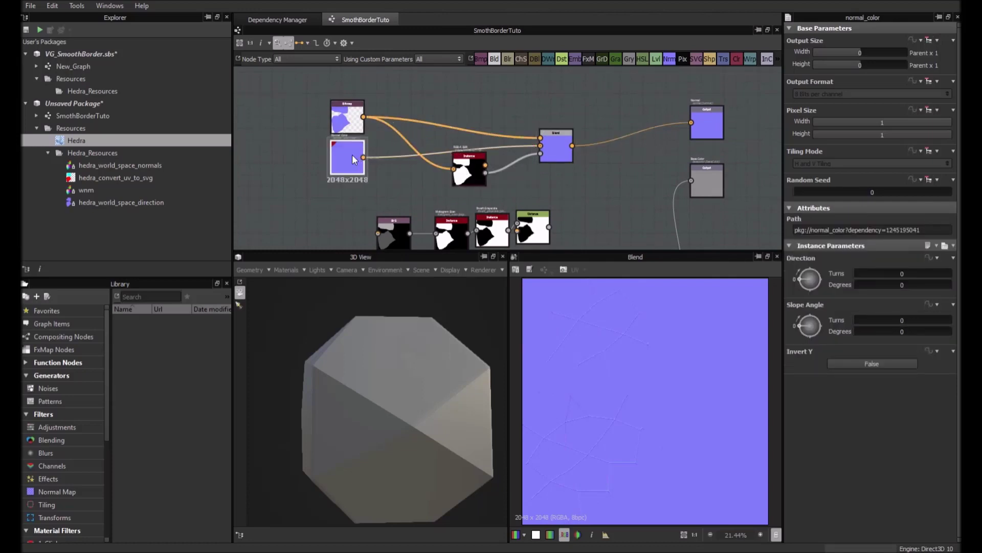
Preview the Normal Color node and try doubling its output width relative to the parent
scroll(351, 155, "up", 5)
scroll(349, 155, "down", 2)
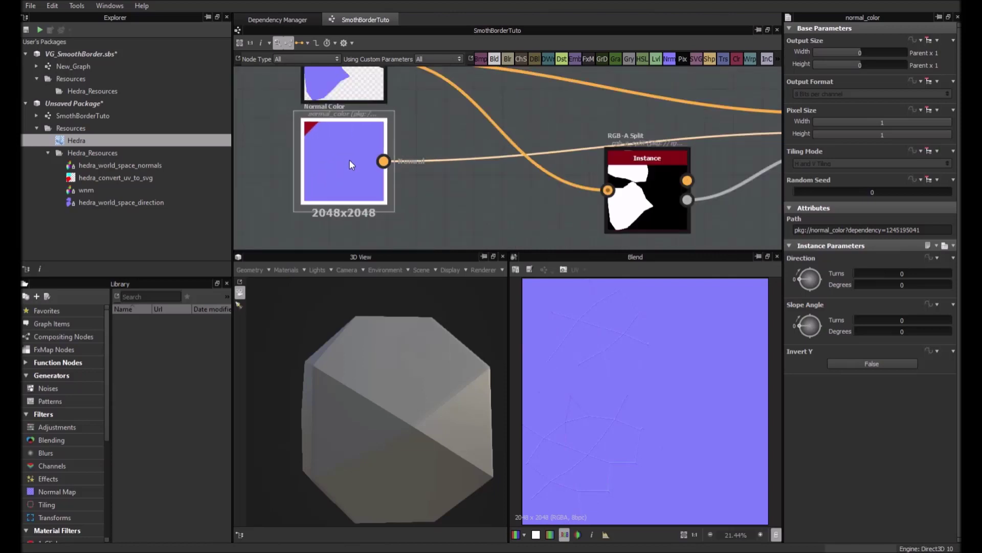
double_click(350, 165)
scroll(350, 165, "down", 4)
scroll(351, 170, "up", 2)
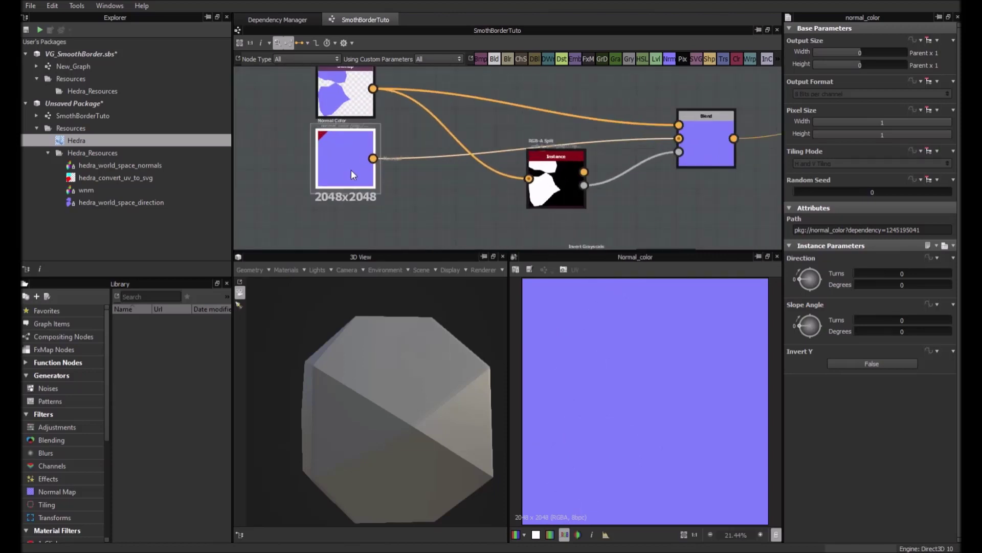
left_click(864, 49)
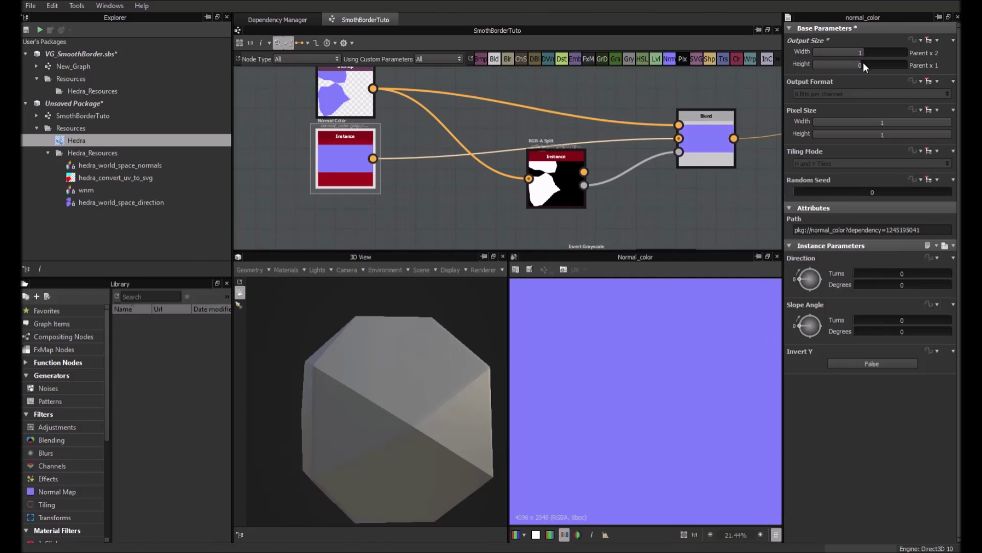
left_click(862, 51)
Try raising the graph's own output width to 4096 px
left_click(761, 84)
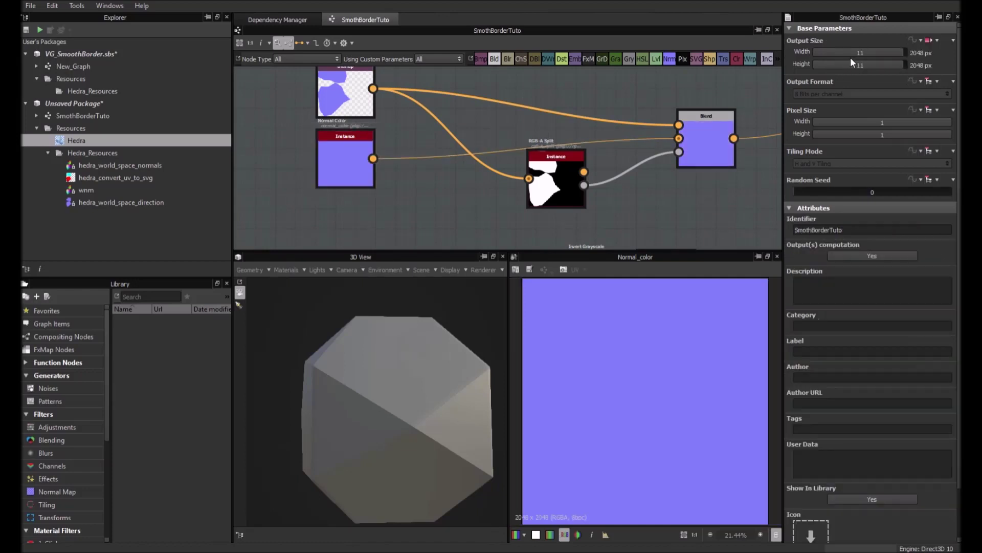
left_click_drag(904, 50, 907, 51)
left_click(904, 54)
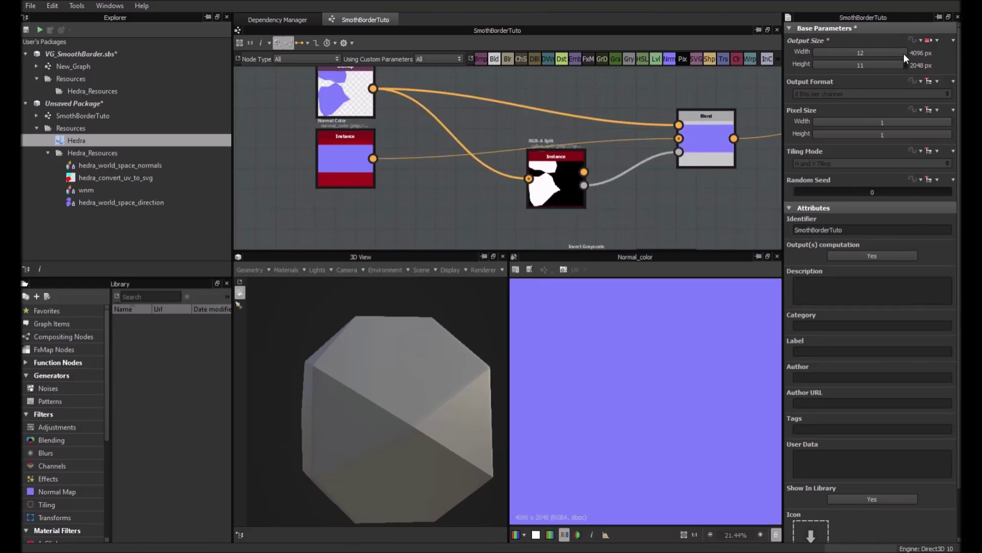
Set the world-space direction Bitmap node's output size to 2048 x 2048 px
middle_click_drag(502, 202, 567, 237)
scroll(435, 157, "down", 2)
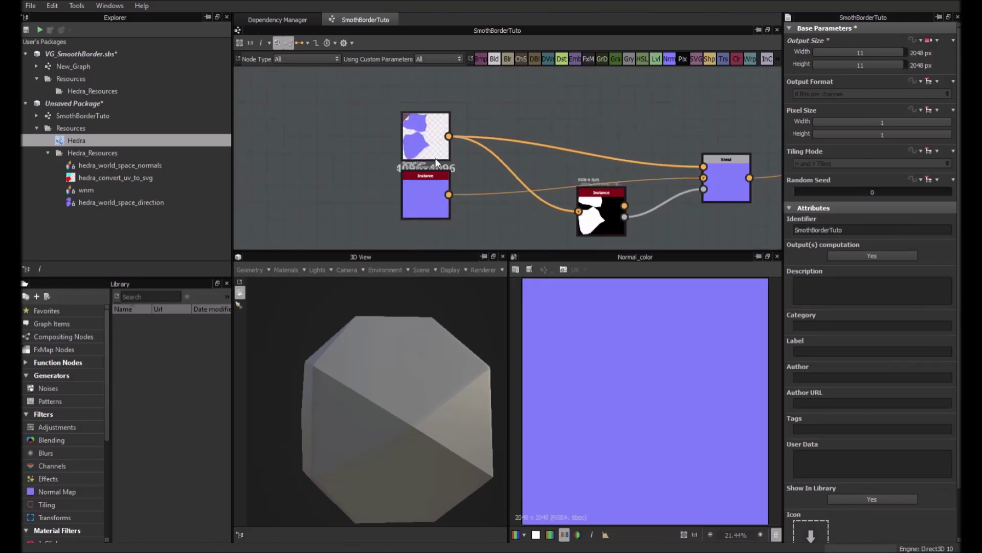
left_click(425, 132)
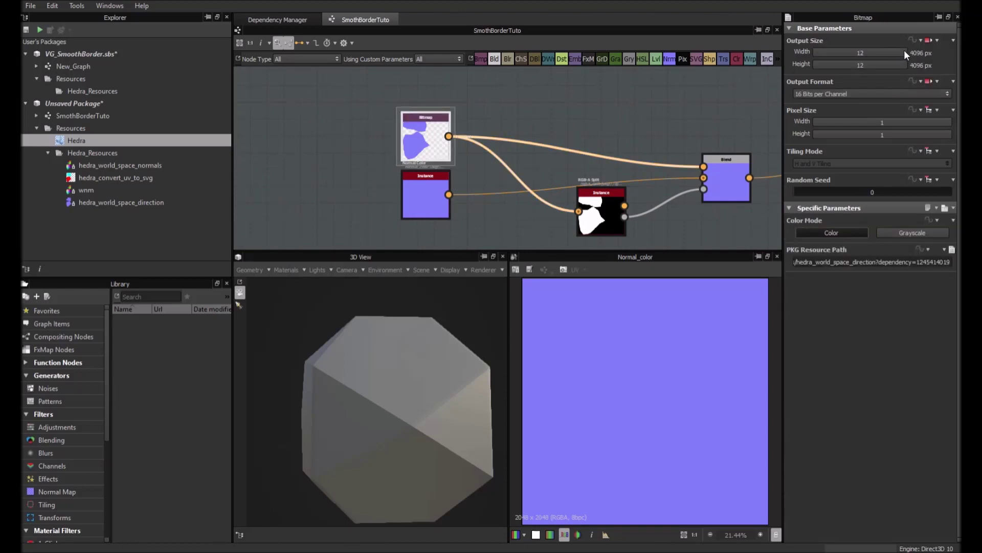
left_click(904, 50)
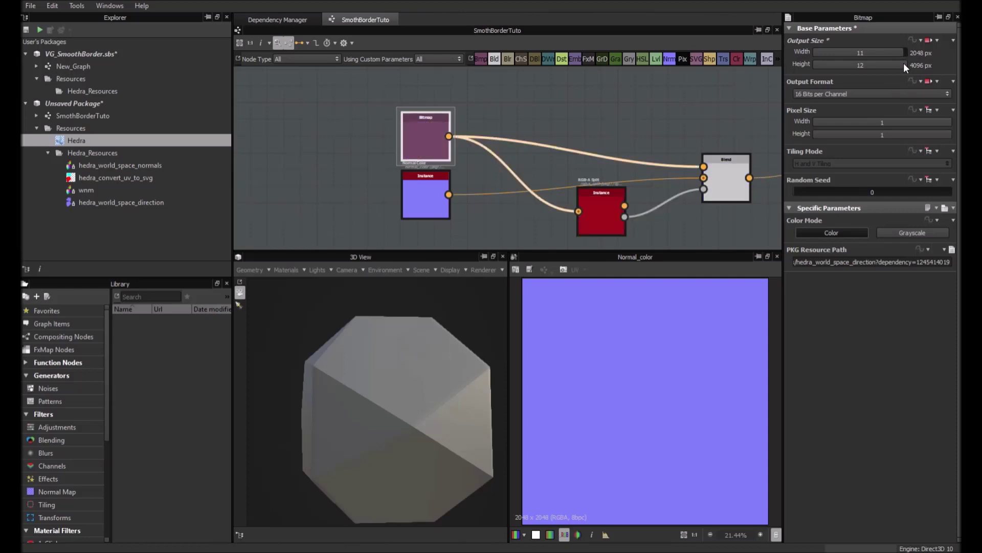
Set the SVG node's output size to Input x 1 for width and height, and display the size under every node
middle_click_drag(686, 126, 732, 34)
left_click(524, 190)
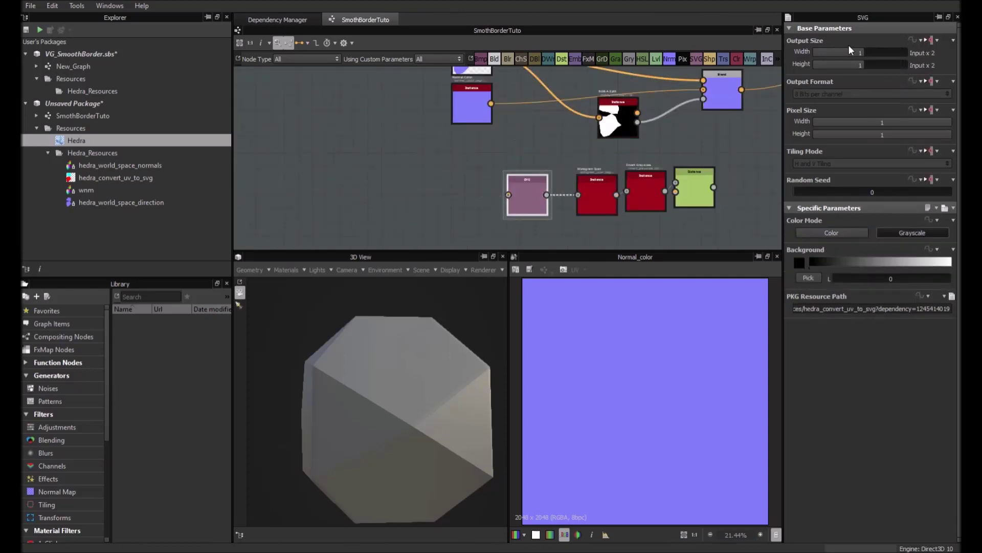
left_click(861, 53)
left_click(275, 43)
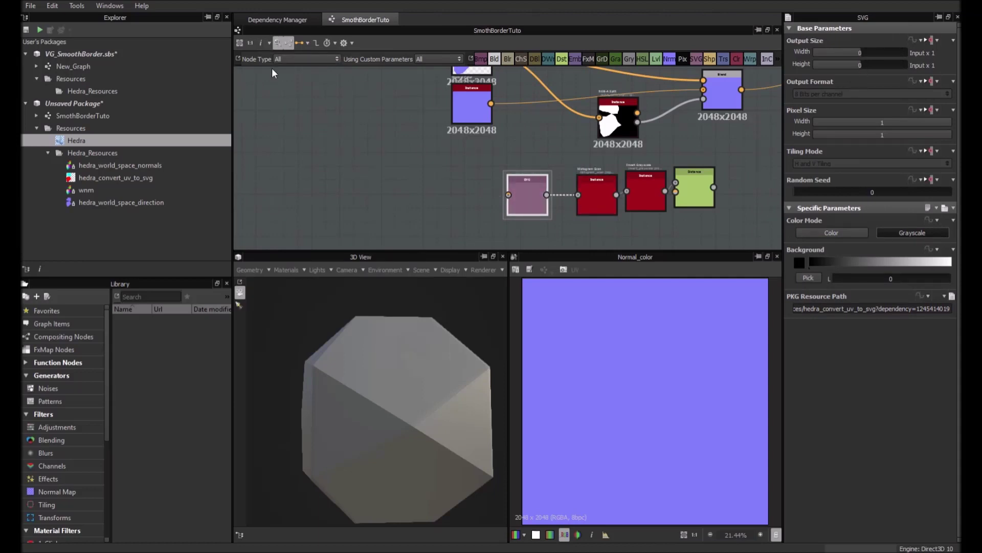
Preview the Histogram Scan and Invert Grayscale nodes to check the recomputed island mask
scroll(461, 204, "down", 4)
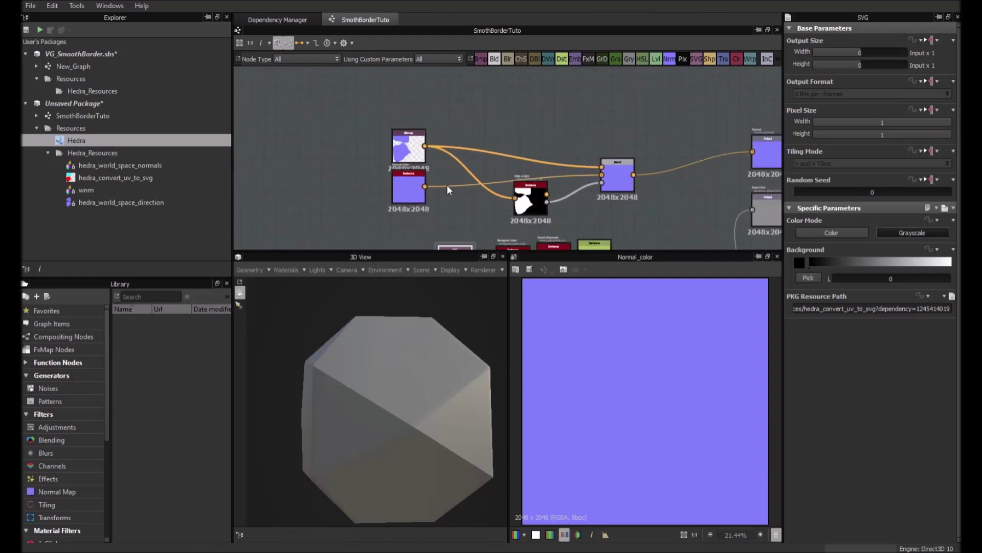
middle_click_drag(456, 203, 463, 136)
scroll(478, 174, "up", 5)
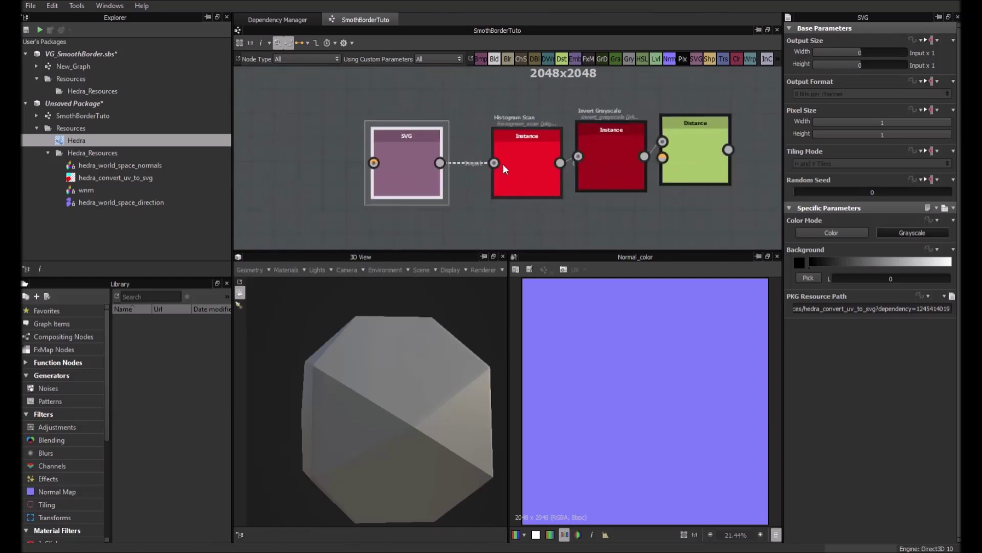
double_click(533, 162)
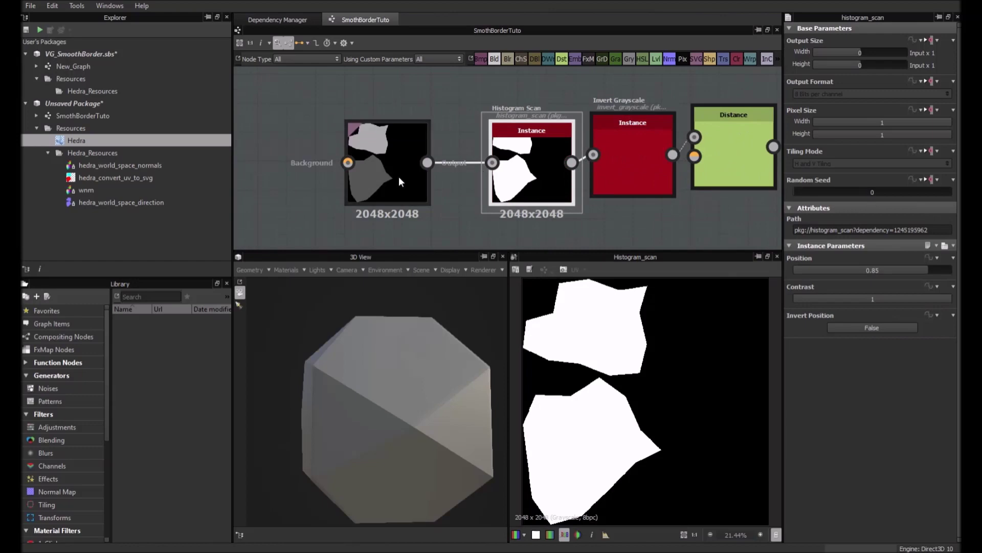
double_click(643, 152)
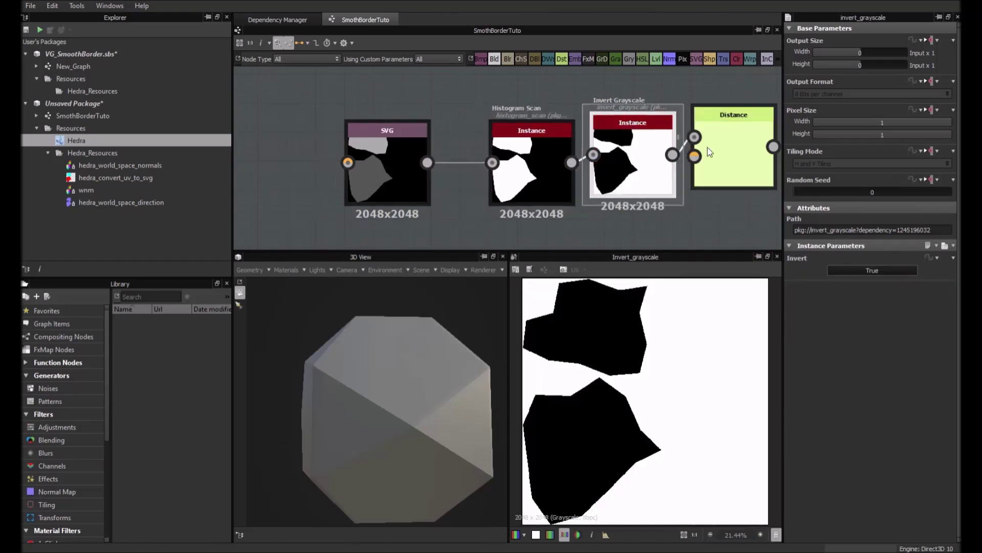
Preview the Distance node's softened island mask and the Blend node's combined normal result
double_click(738, 143)
scroll(623, 153, "down", 3)
middle_click_drag(623, 154, 623, 233)
scroll(623, 234, "down", 2)
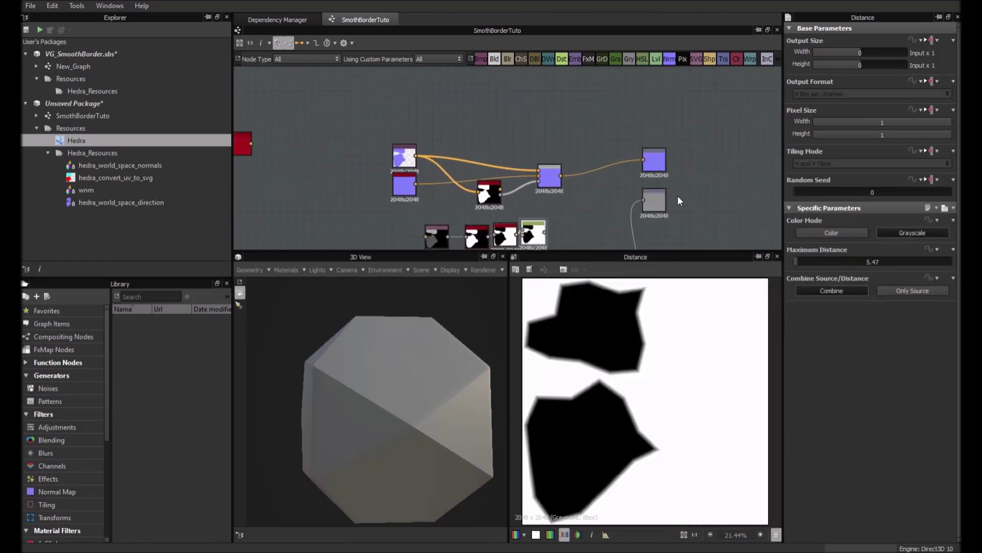
middle_click_drag(677, 195, 686, 132)
scroll(545, 179, "up", 3)
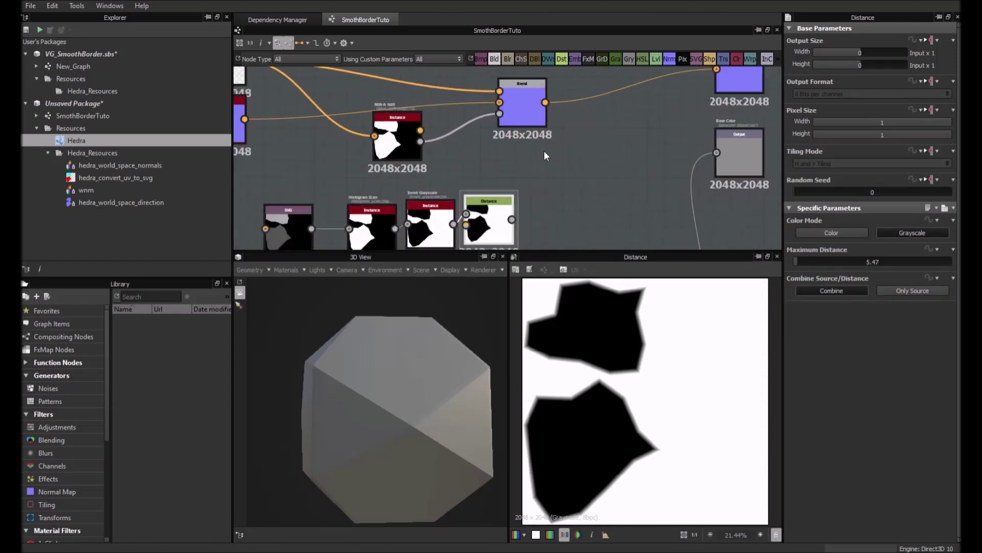
double_click(532, 98)
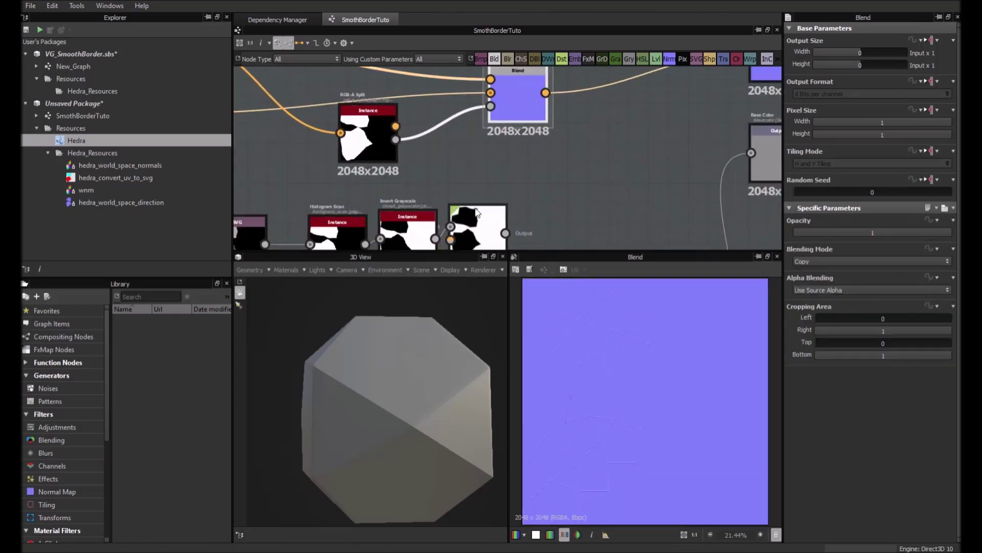
Set the Distance node's Maximum Distance to 3 and compare it with the Blend node
double_click(478, 228)
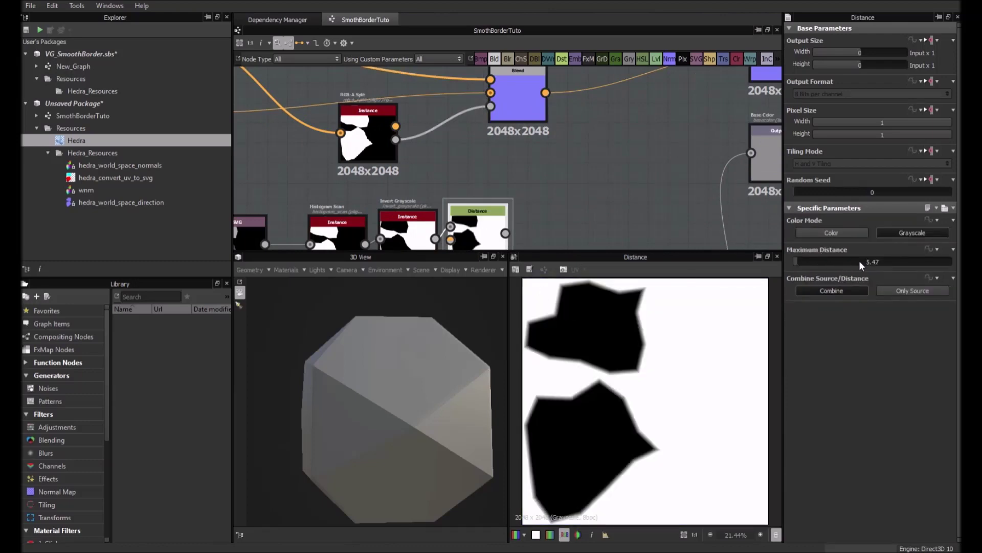
key("BackSpace")
key("Return")
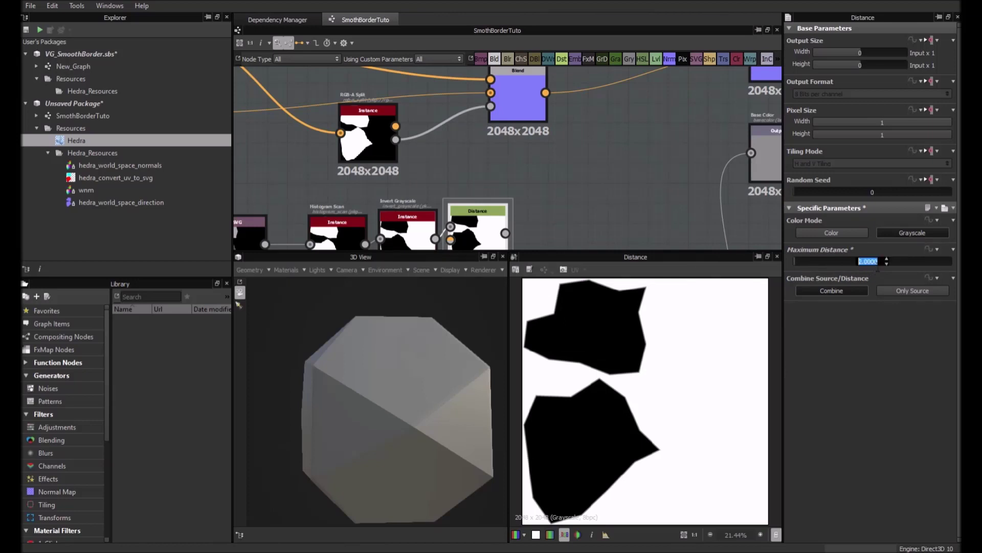
key("BackSpace")
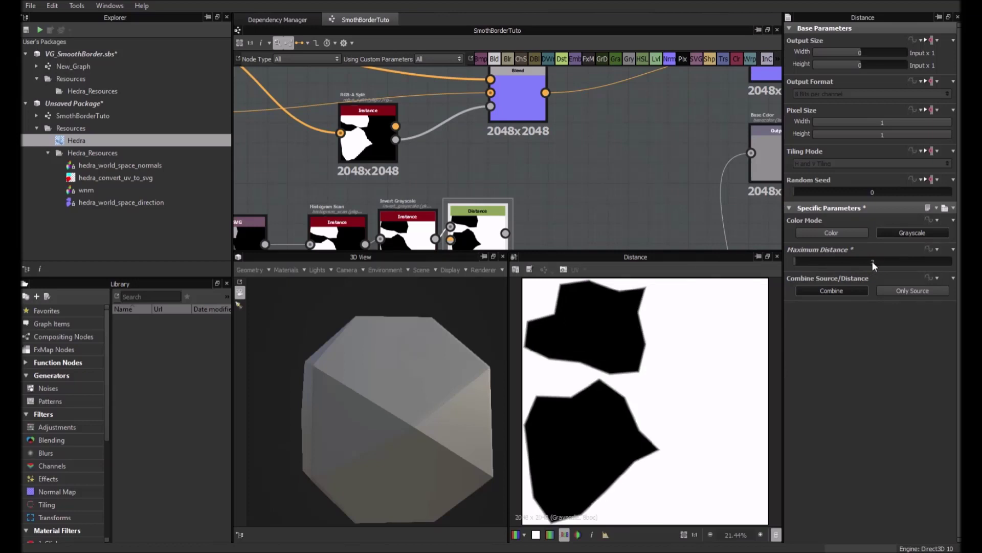
double_click(520, 97)
double_click(483, 217)
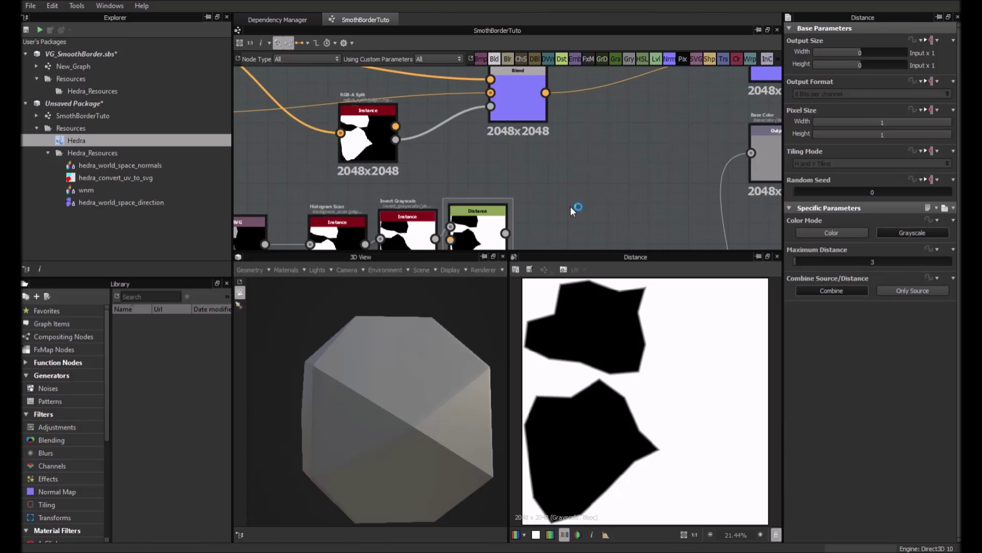
Add a Normal node fed by the Distance node and check its image with and without transparency
key("ctrl+v")
left_click_drag(507, 241, 550, 193)
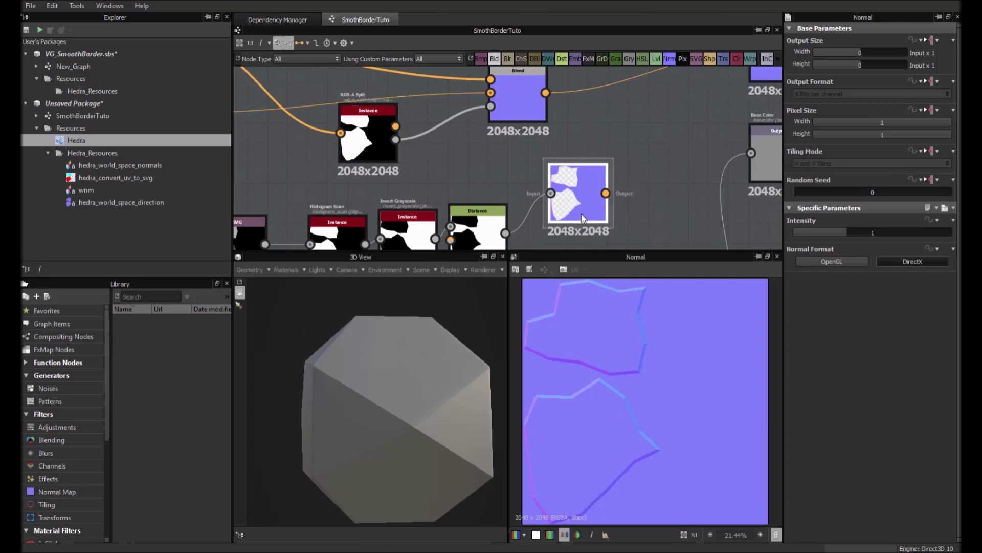
left_click_drag(582, 215, 602, 215)
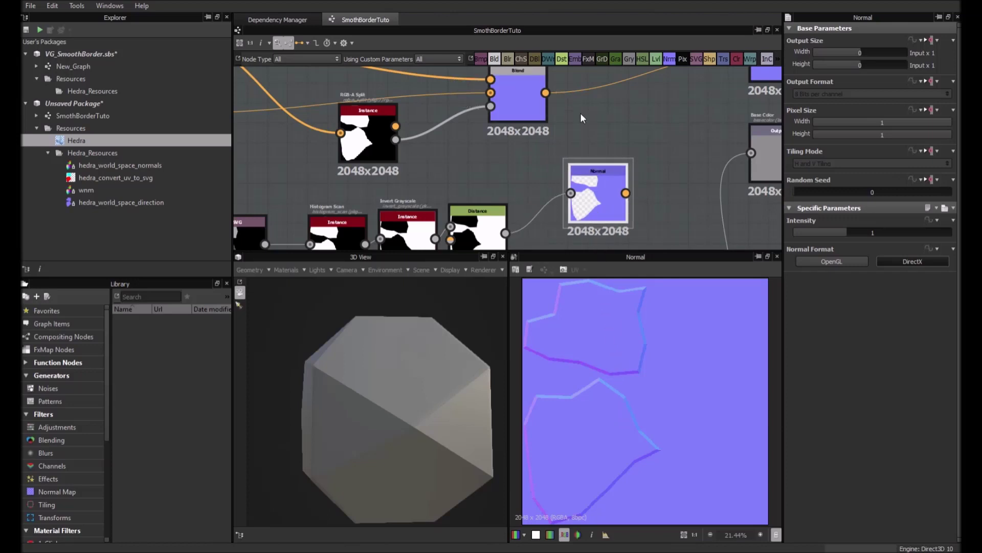
left_click_drag(602, 179, 582, 179)
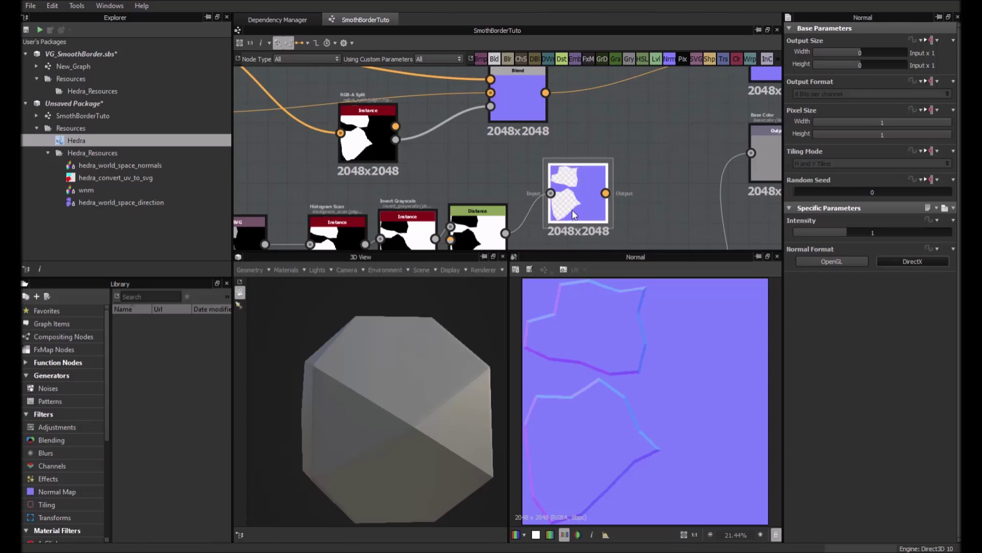
left_click(536, 534)
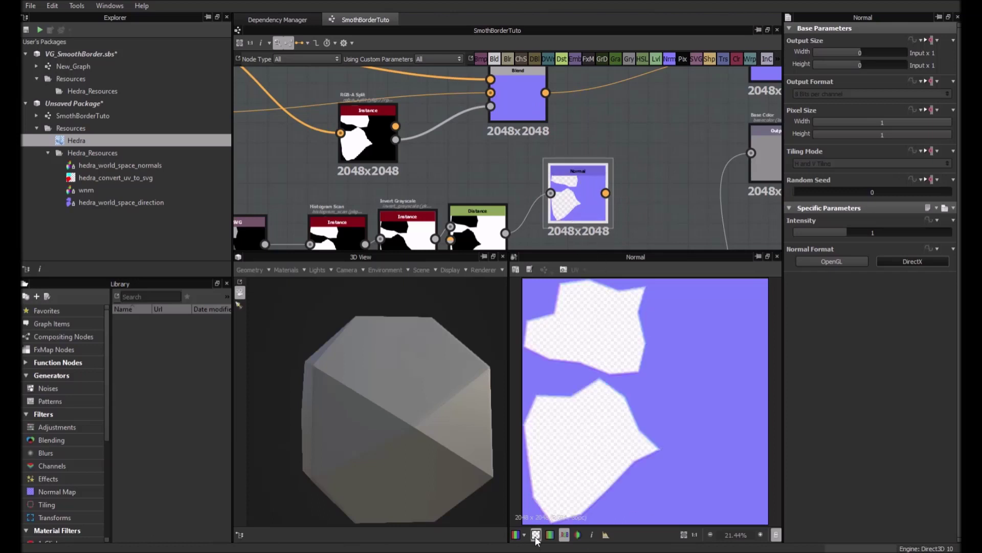
left_click(536, 534)
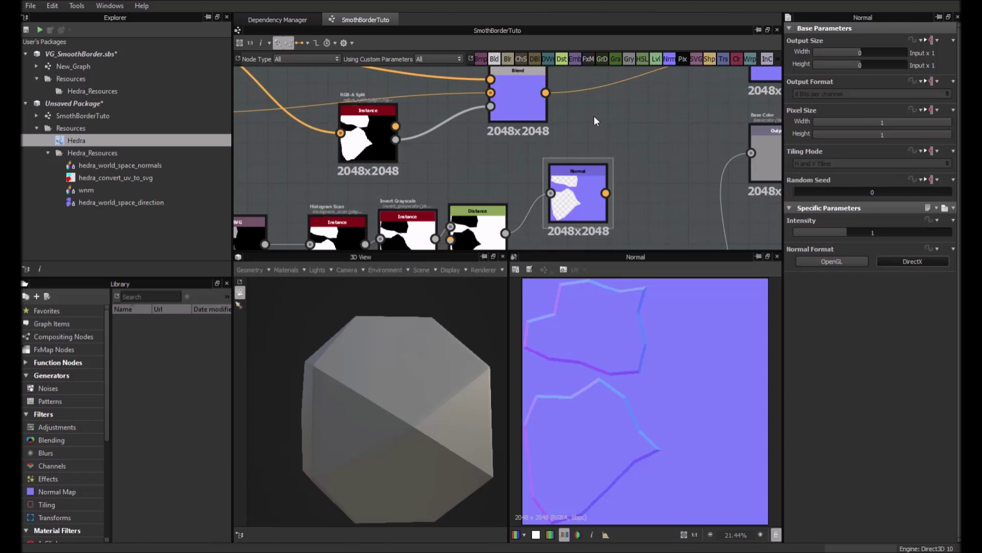
Add a Normal Combine node and move the SVG-to-Normal node chain above the world-space branch
left_click_drag(594, 115, 637, 132)
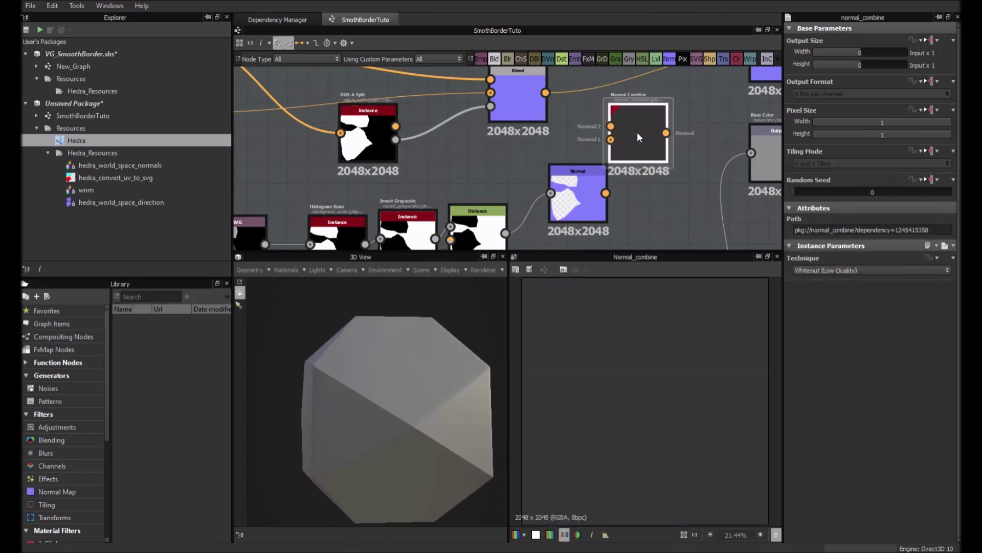
scroll(551, 93, "down", 5)
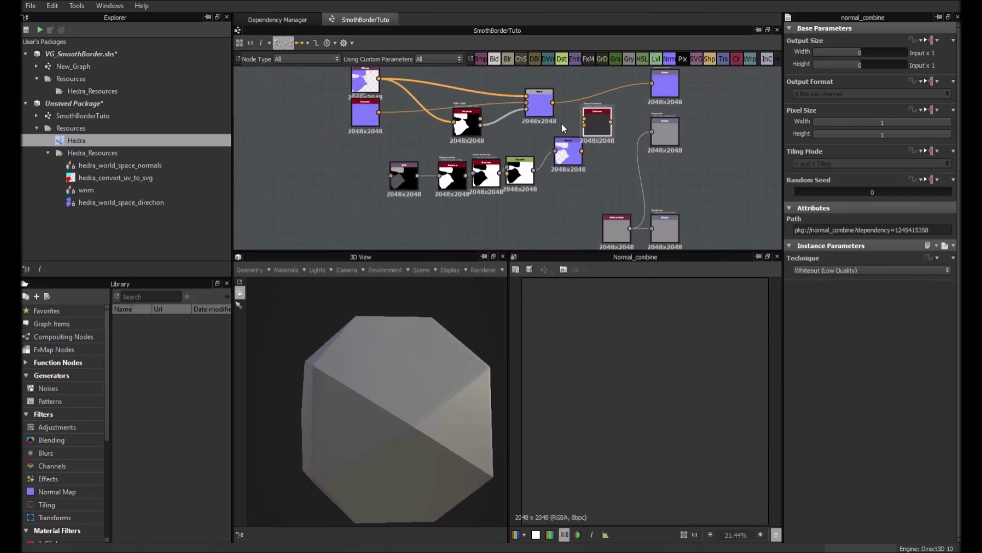
left_click_drag(584, 192, 419, 165)
middle_click_drag(508, 178, 508, 214)
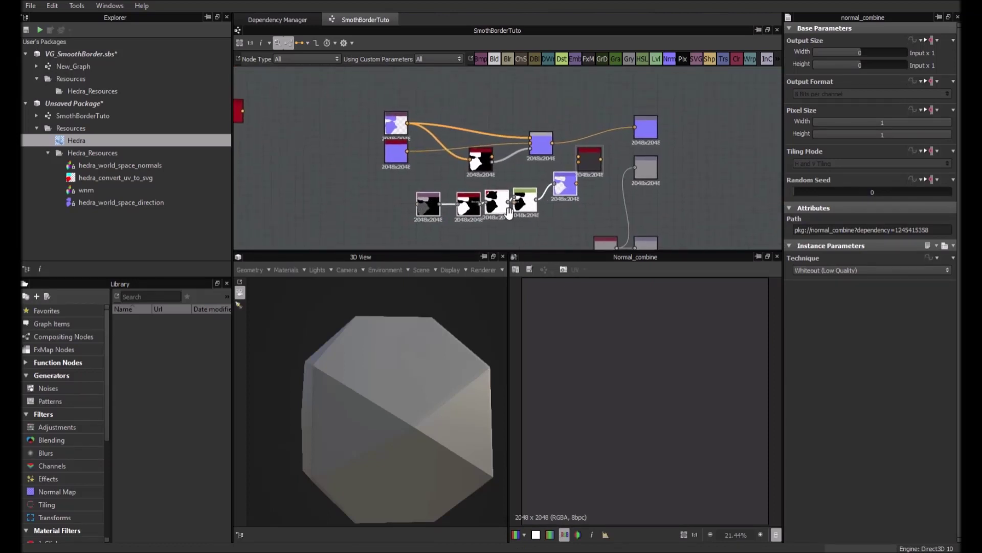
left_click_drag(521, 210, 517, 97)
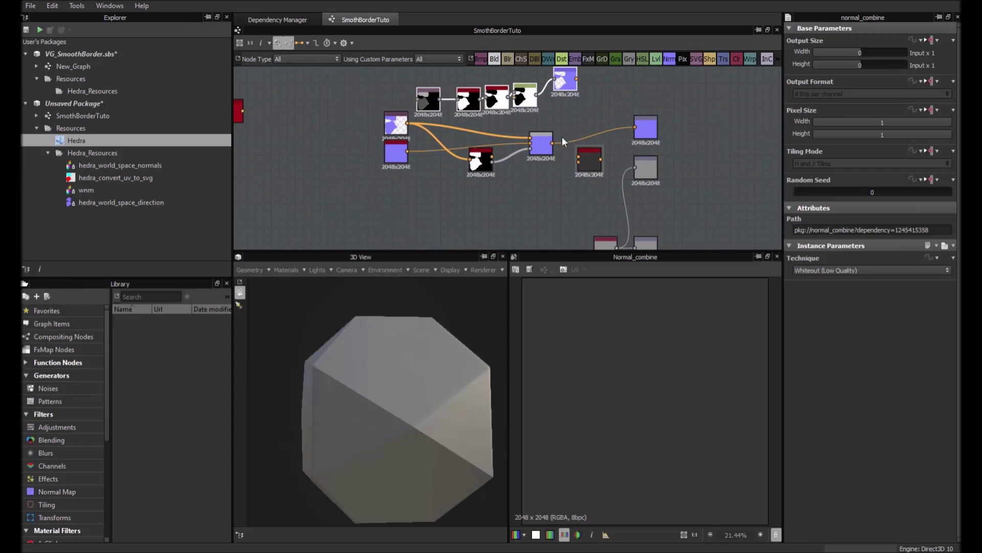
Wire the Normal and Blend nodes through Normal Combine into the Normal output, and align the Normal node with its chain
mouse_move(591, 161)
left_mouse_down()
mouse_move(606, 112)
mouse_move(596, 106)
mouse_move(635, 125)
left_mouse_up()
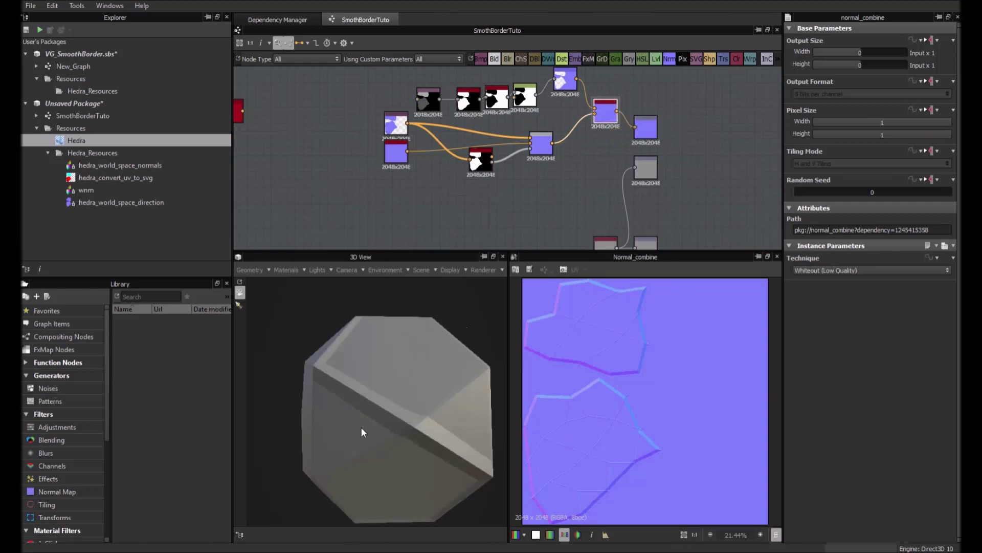
left_click_drag(362, 427, 366, 397)
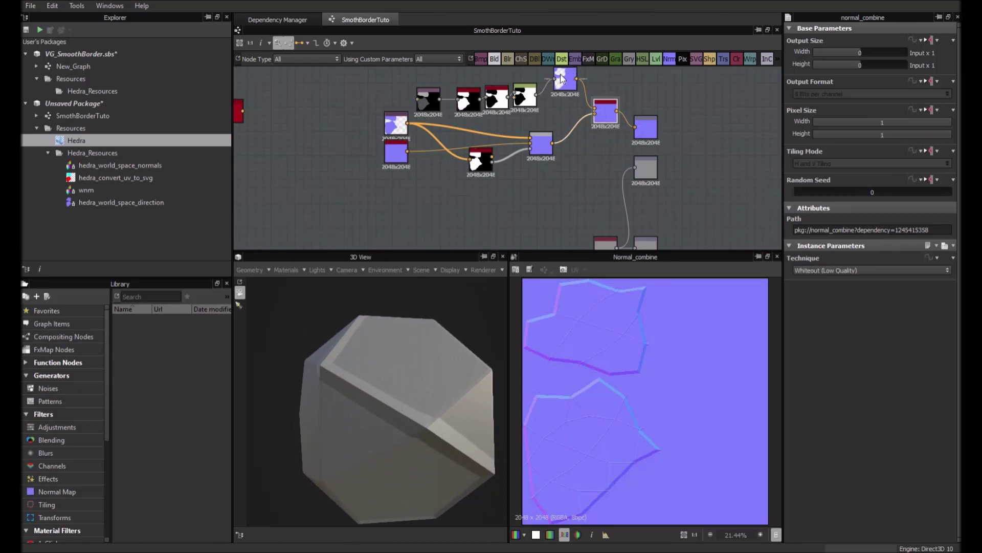
left_click_drag(570, 86, 567, 103)
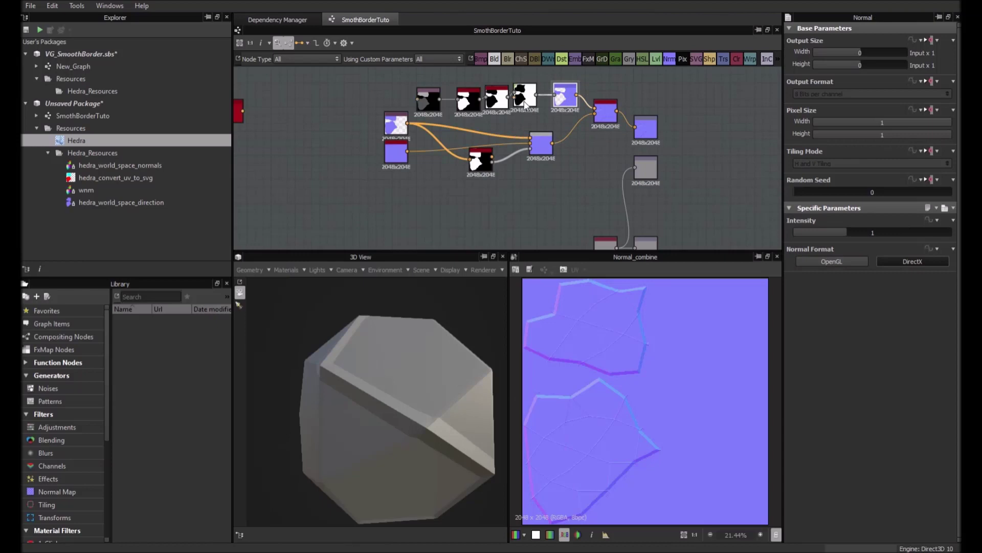
Set the Distance node's Maximum Distance to 1 and inspect the border on the 3D mesh
left_click(533, 100)
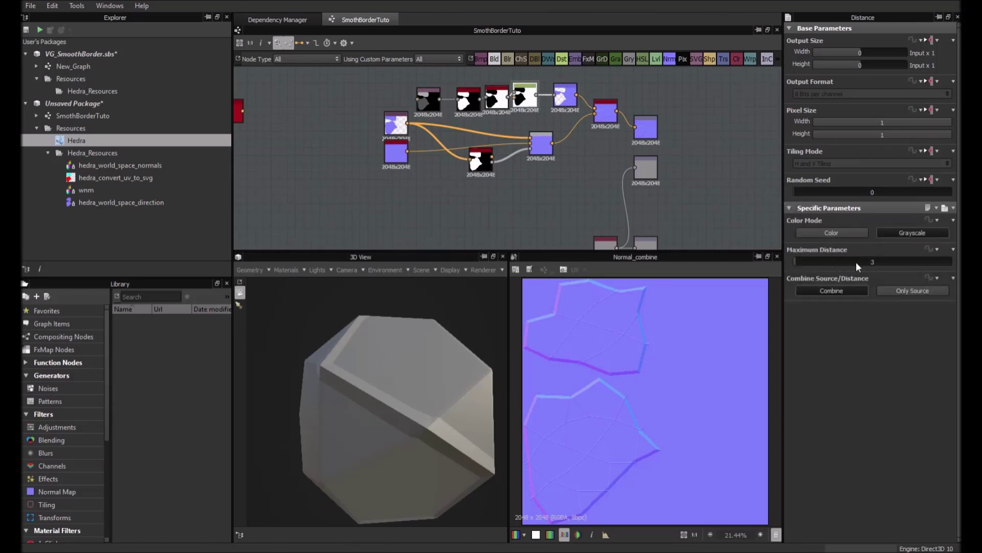
type("1")
key("Return")
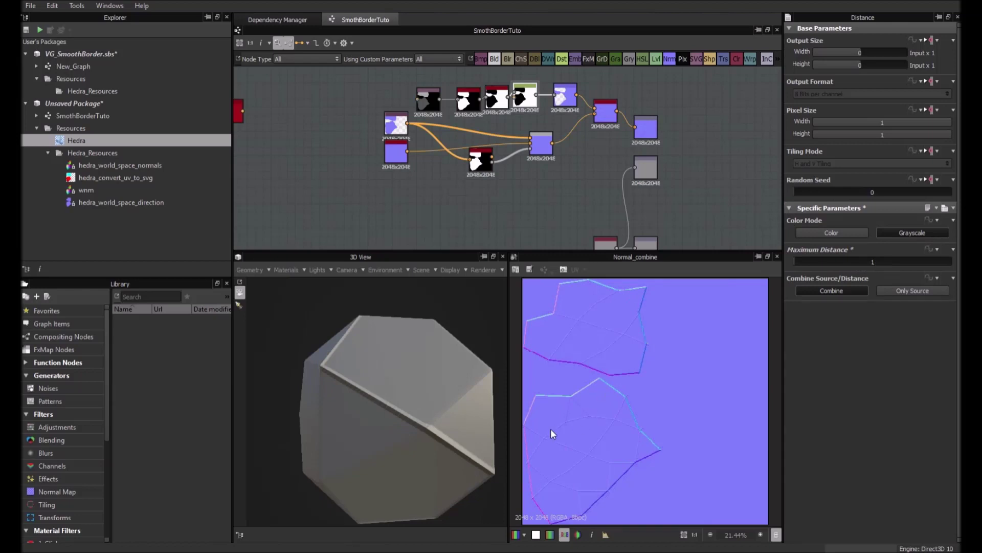
left_click_drag(405, 374, 539, 330)
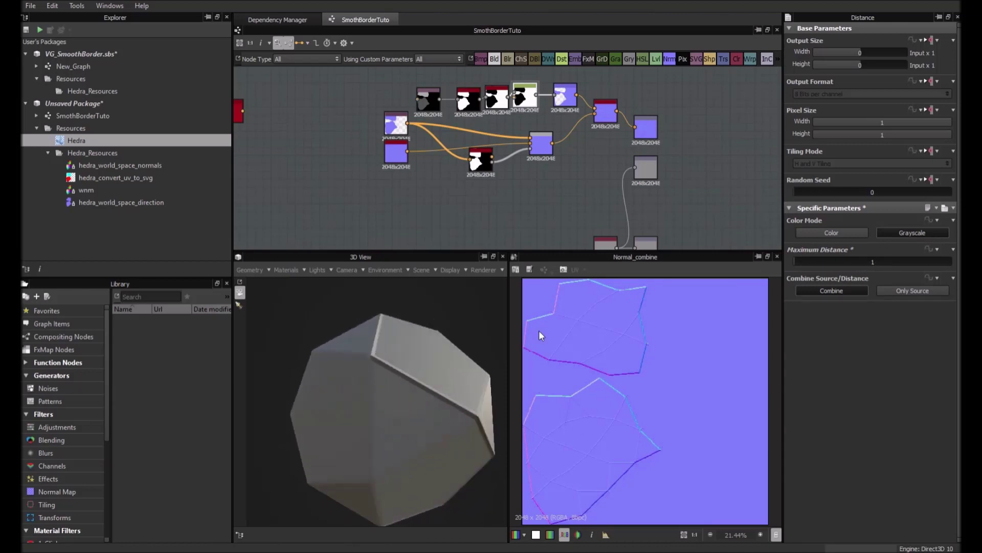
Try a lower intensity on the border Normal node and restore it to 1
left_click(571, 102)
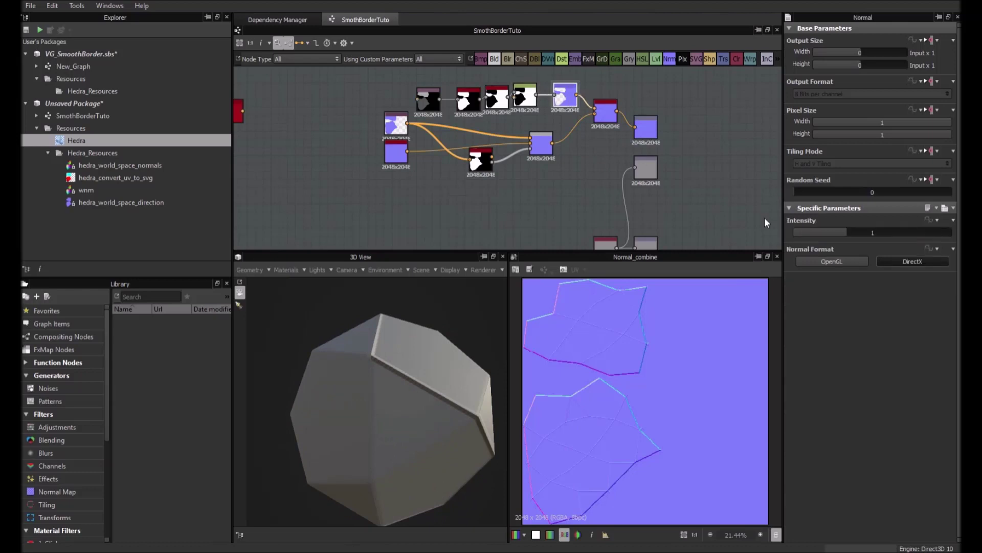
left_click_drag(848, 231, 830, 235)
double_click(876, 234)
type("1")
key("Return")
Set the Normal Combine technique to Detail Oriented (High Quality) after trying Channel Mixer (High Quality)
left_click(606, 110)
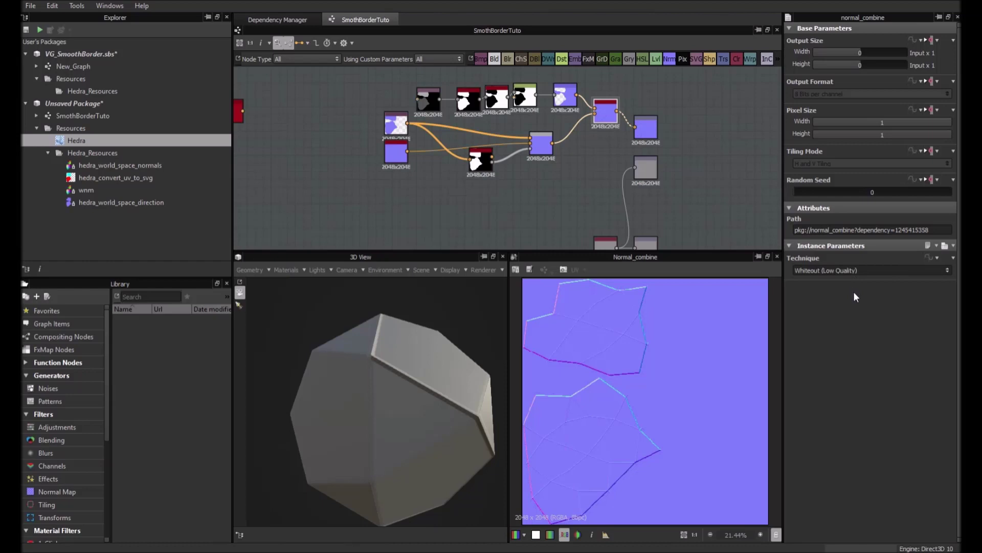
key("Down")
key("Down")
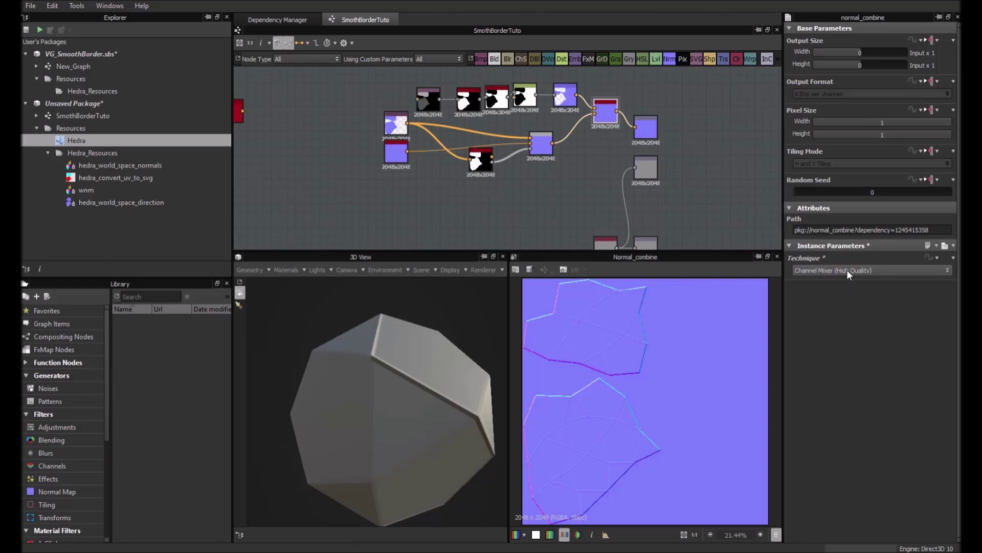
key("Up")
Try lowering the border Normal node's intensity to 0.02
scroll(605, 165, "up", 5)
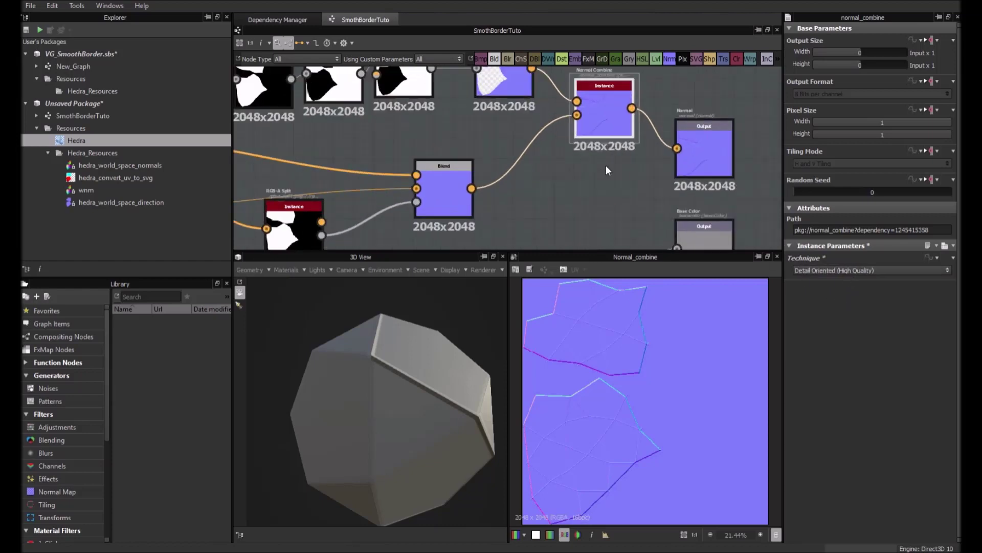
middle_click_drag(543, 129, 585, 189)
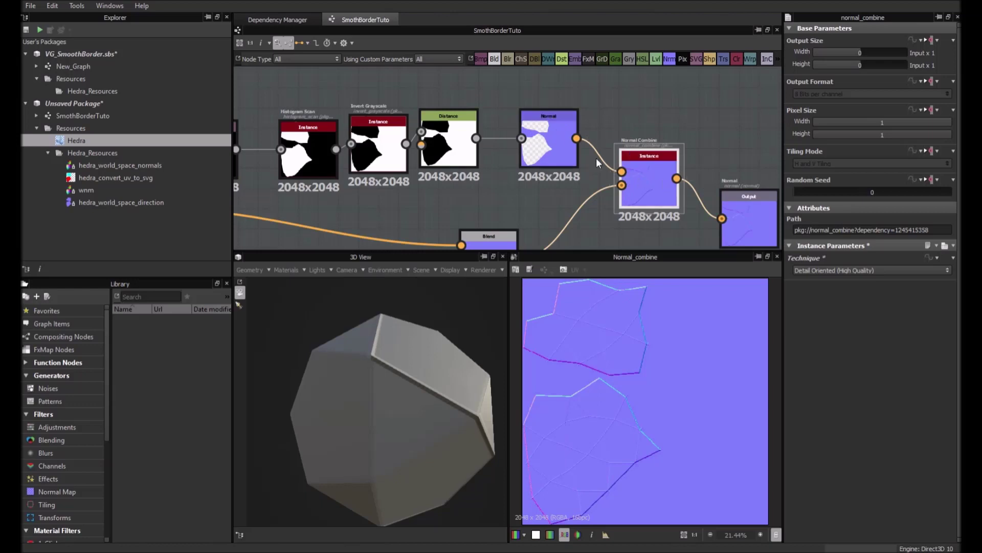
left_click(551, 140)
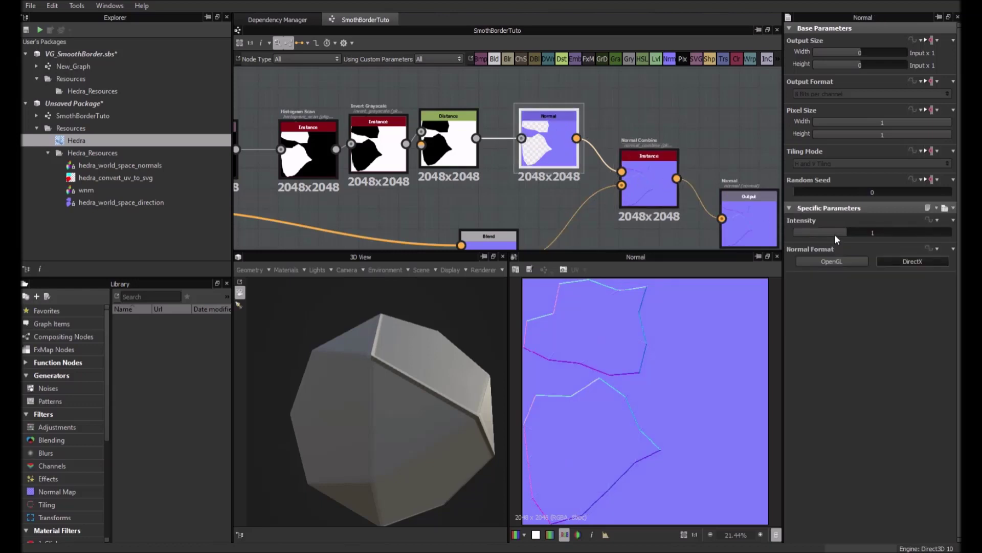
left_click_drag(834, 234, 793, 232)
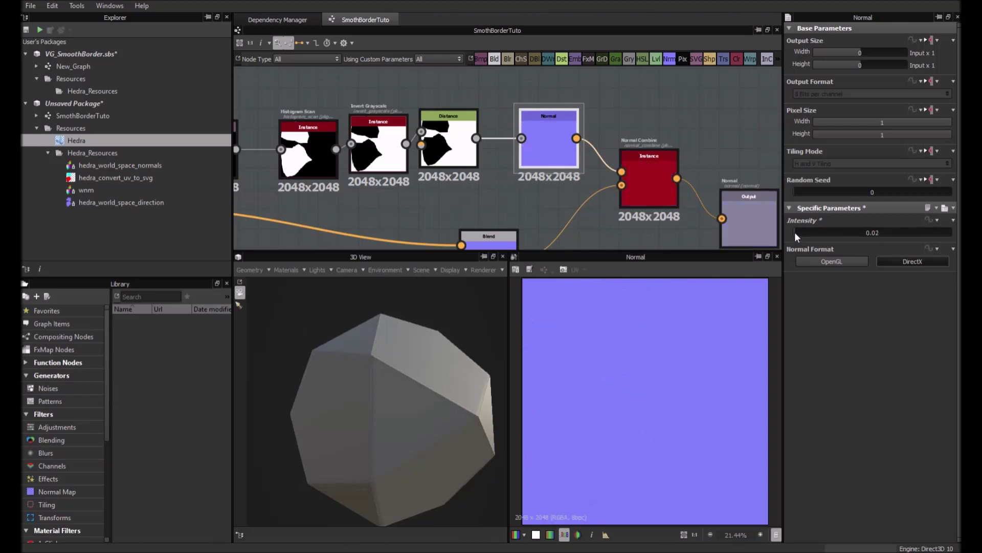
Preview the Distance mask's edge up close and compare it with the Normal node's image
left_click(447, 137)
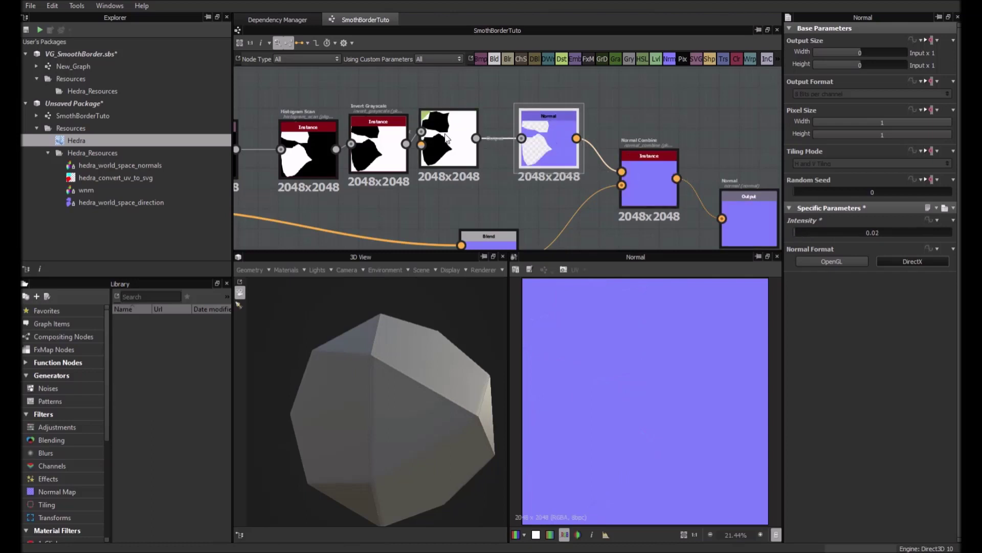
scroll(663, 312, "up", 6)
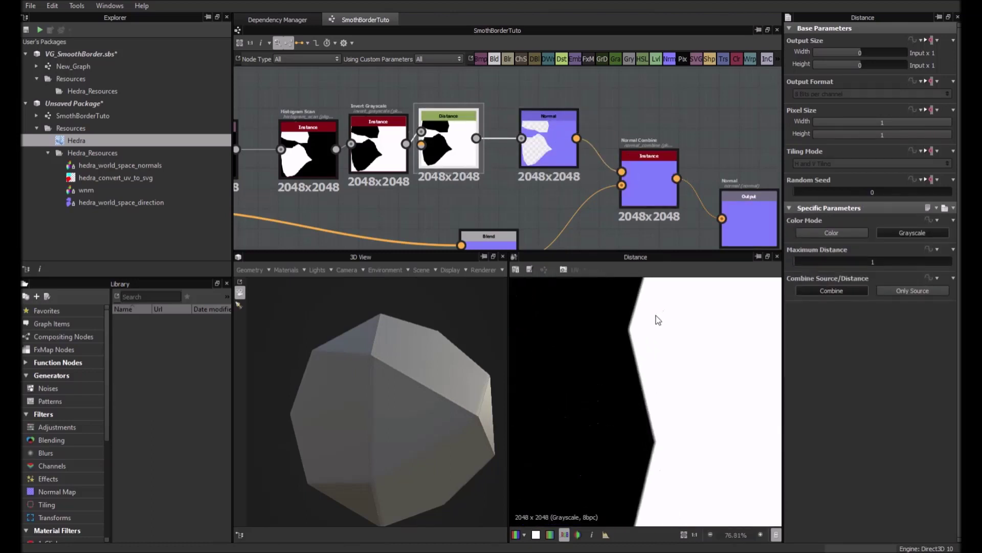
double_click(560, 146)
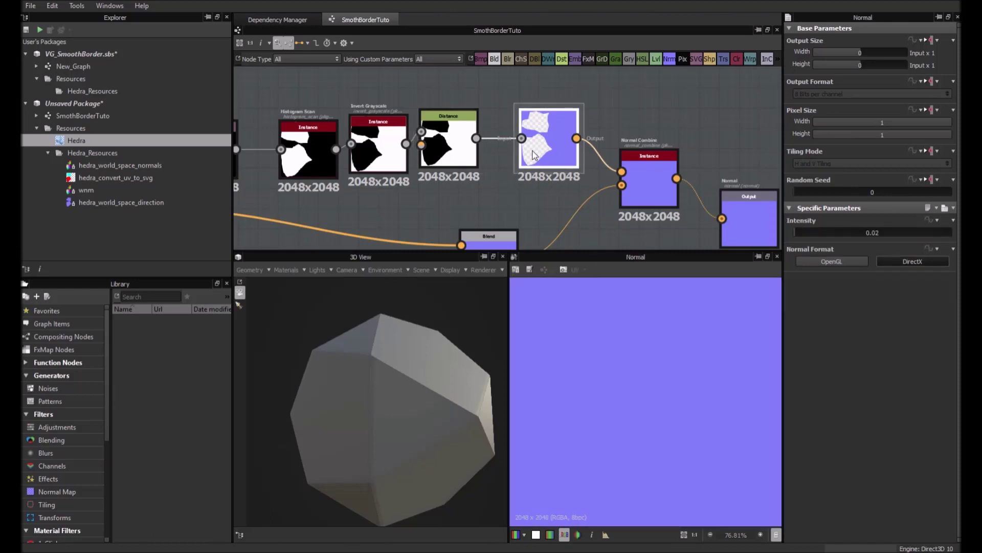
double_click(458, 147)
Set the border Normal node's intensity to 0.17 and inspect the edges around the 3D mesh
double_click(556, 151)
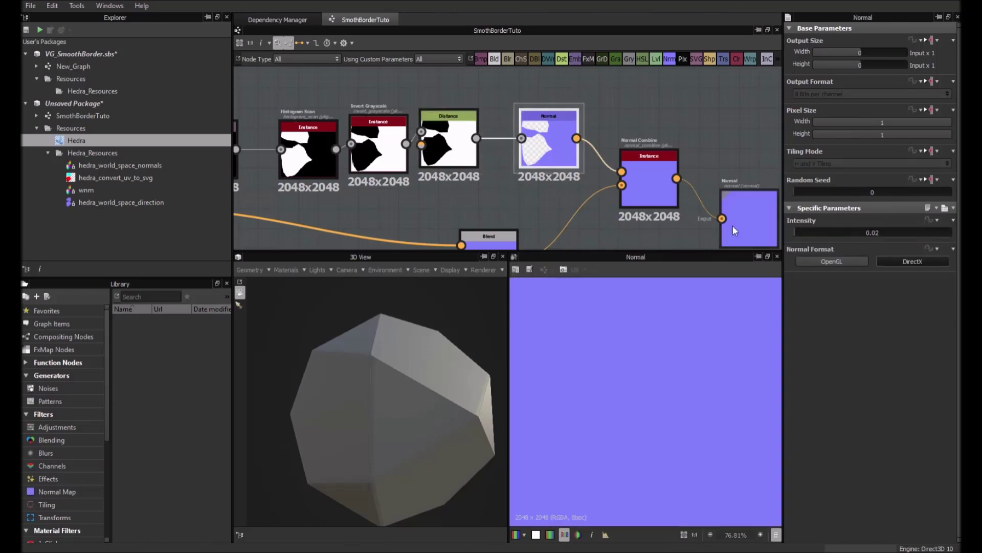
left_click_drag(799, 232, 803, 232)
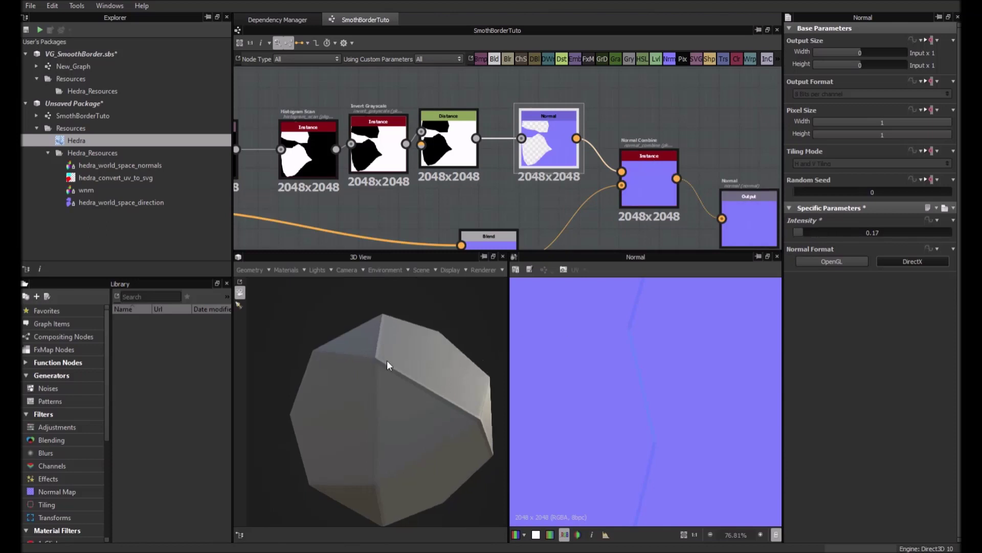
left_click_drag(387, 360, 324, 391)
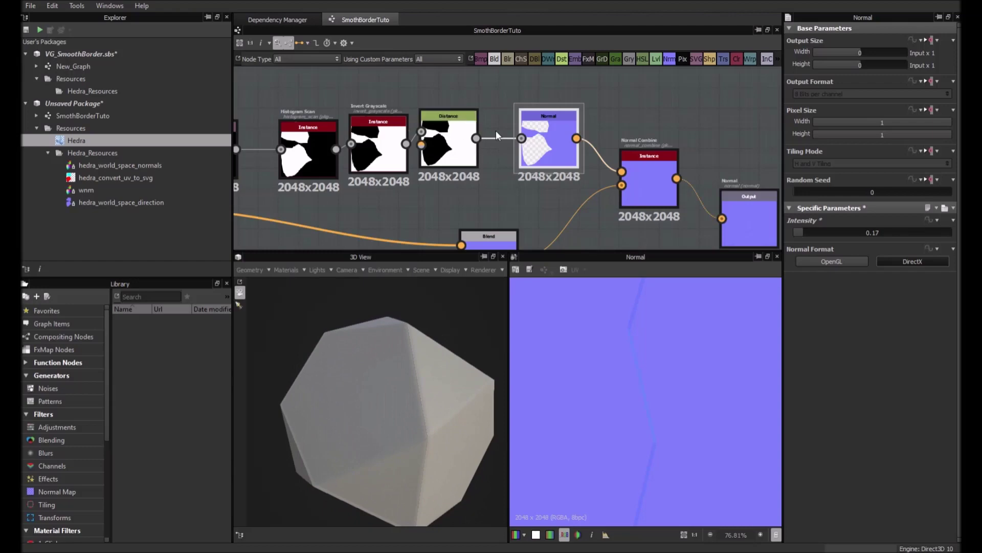
Insert a copy of the Invert Grayscale node between the Distance and border Normal nodes and check the mesh edges
scroll(508, 130, "down", 2)
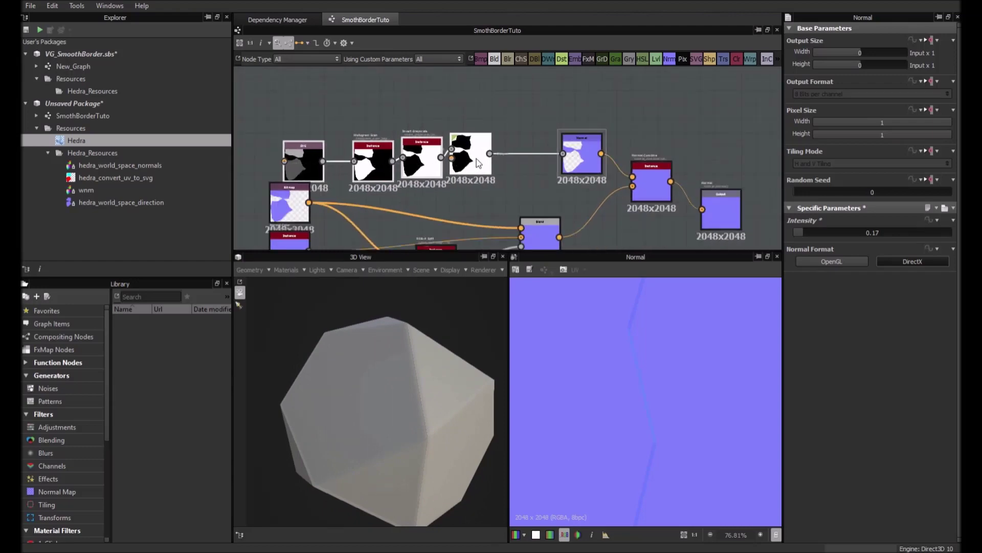
scroll(471, 155, "up", 3)
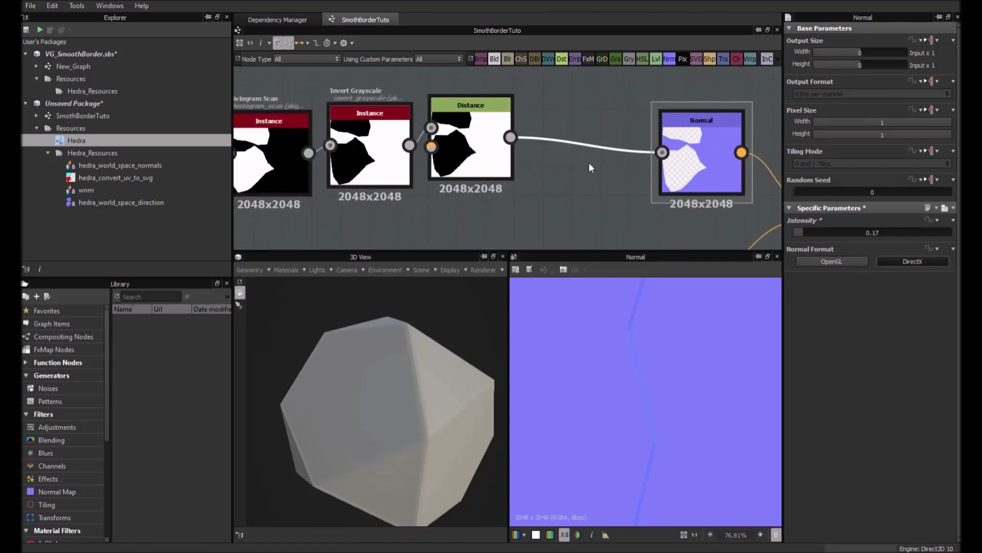
key("ctrl+v")
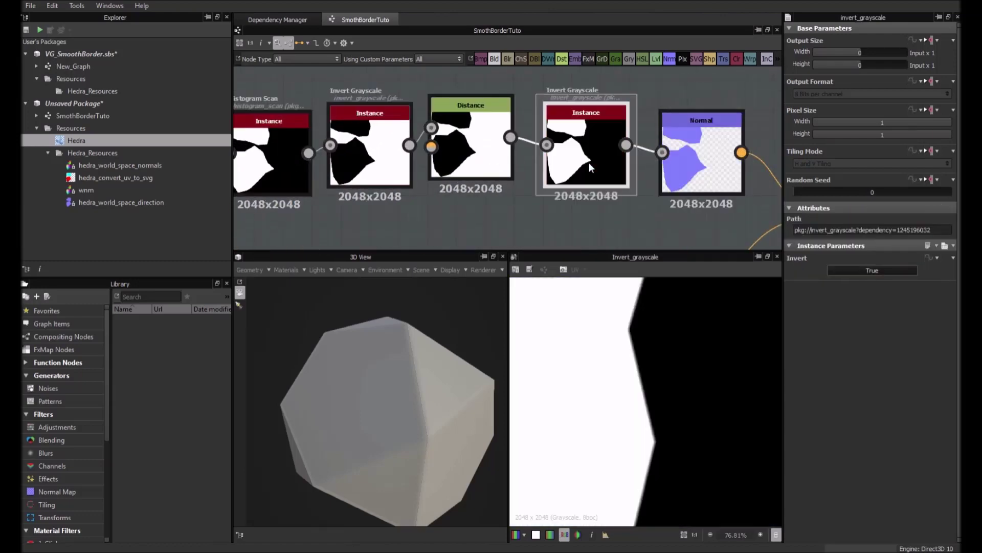
left_click_drag(348, 416, 409, 388)
scroll(408, 388, "up", 5)
scroll(409, 388, "down", 5)
left_click_drag(429, 343, 445, 314)
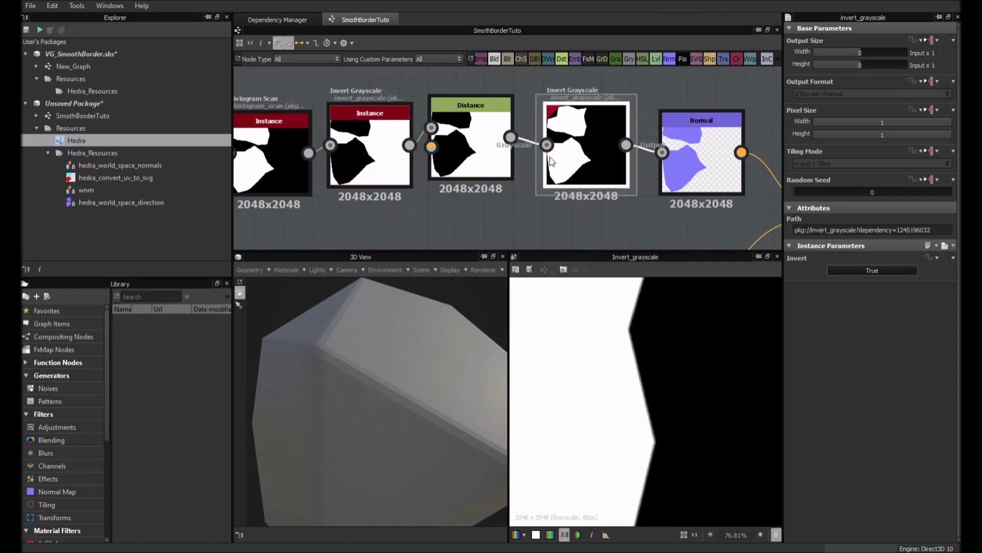
Add a Blur HQ Grayscale node between the second Invert Grayscale and the border Normal, with intensity 0.4
scroll(586, 156, "down", 2)
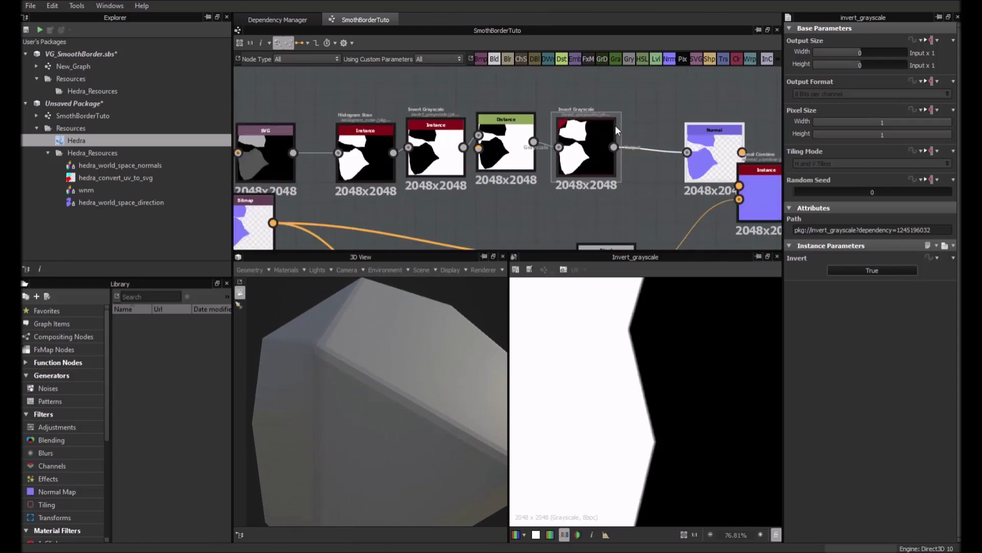
scroll(589, 136, "down", 2)
left_click_drag(587, 137, 483, 138)
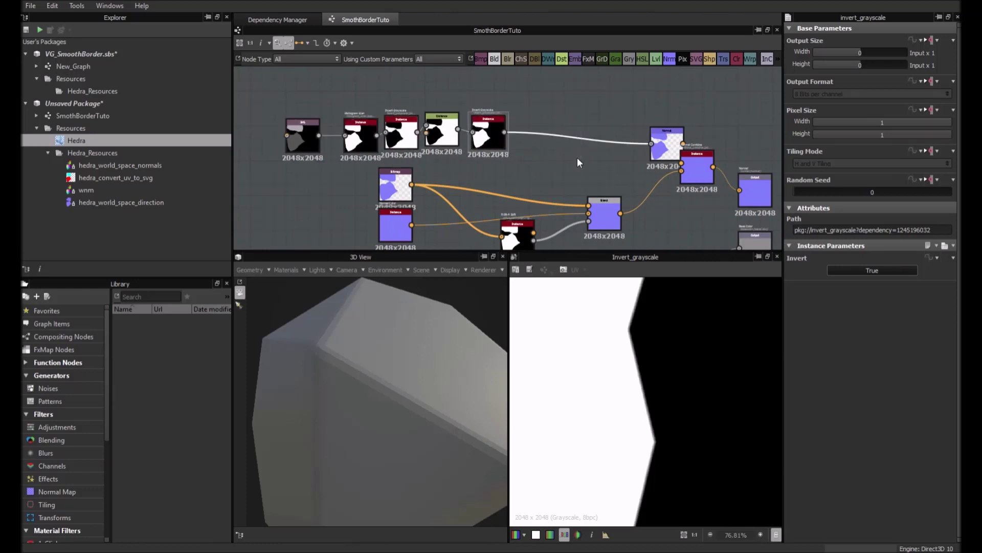
key("Return")
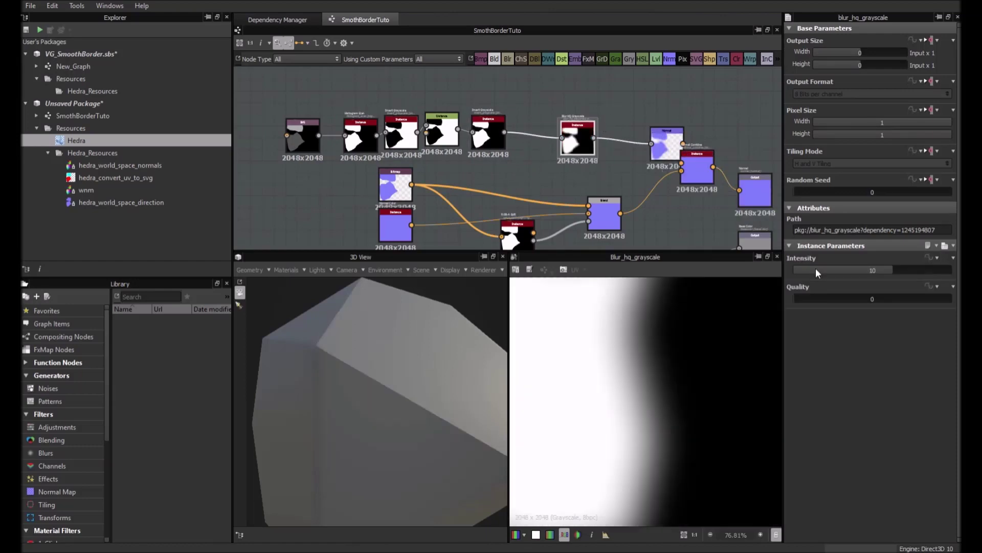
left_click_drag(838, 269, 797, 271)
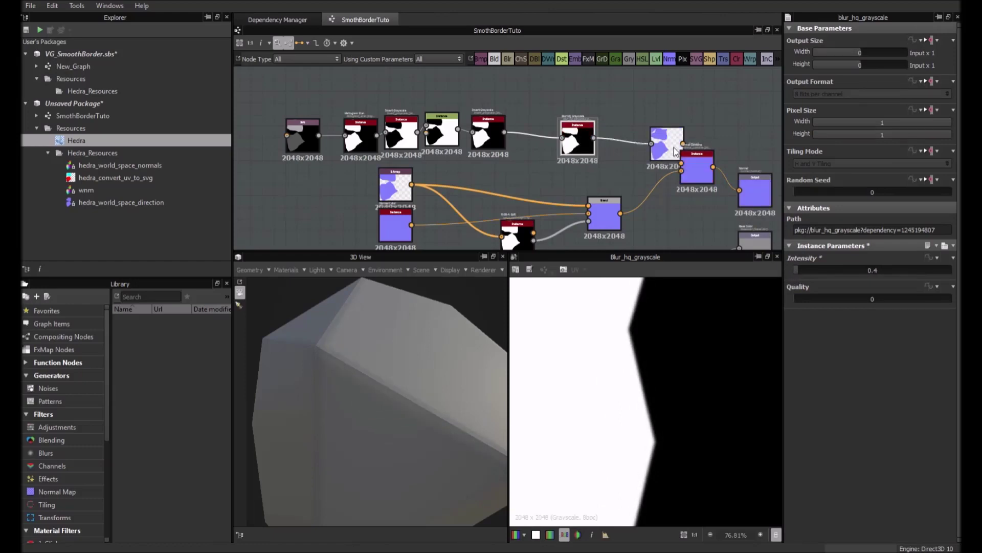
Align the border Normal node beside the blur node, set its intensity to 0.15 and inspect the mesh edges
left_click_drag(655, 139, 633, 142)
left_click(634, 141)
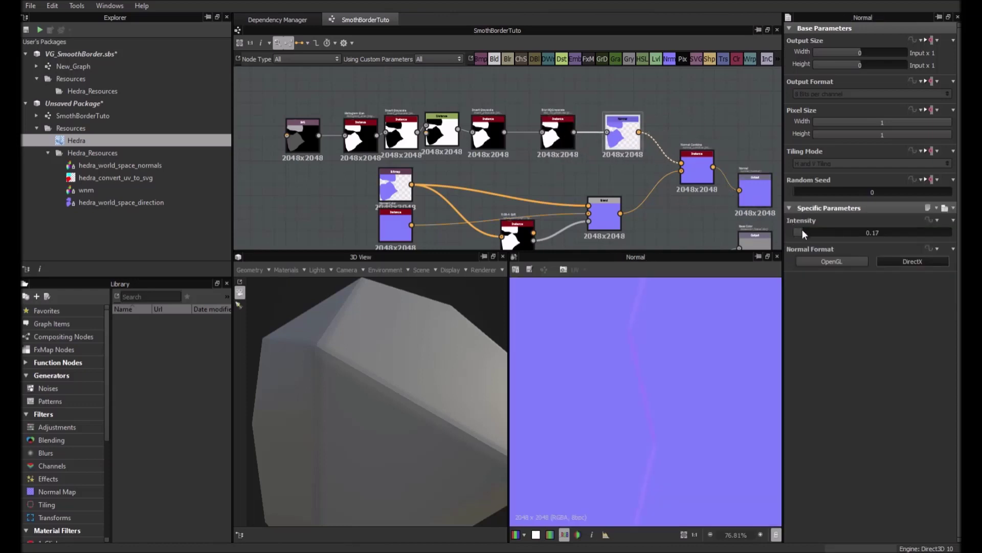
mouse_move(802, 231)
left_mouse_down()
mouse_move(812, 232)
mouse_move(801, 233)
left_mouse_up()
left_click_drag(385, 378, 415, 358)
scroll(403, 386, "up", 5)
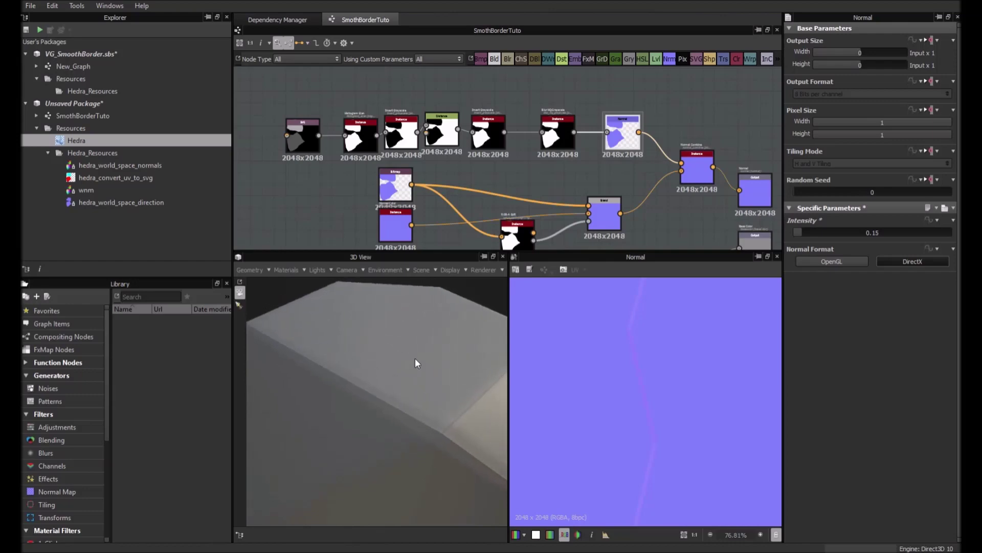
Set the Distance node's maximum distance to 0.5 after trying 0.8, and inspect the edges around the 3D mesh
left_click(492, 136)
left_click(442, 131)
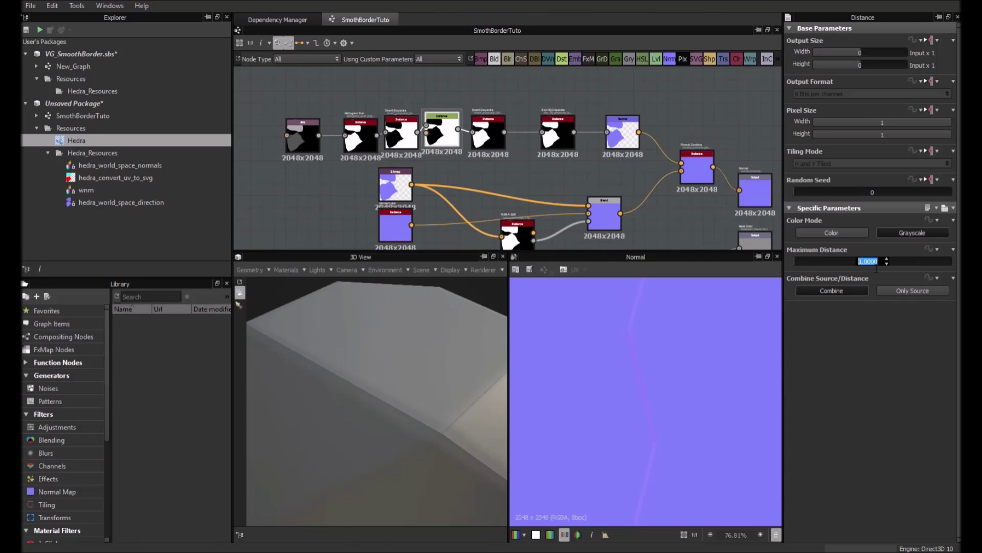
type("0.8")
key("Return")
type("0.5")
key("Return")
scroll(374, 435, "down", 5)
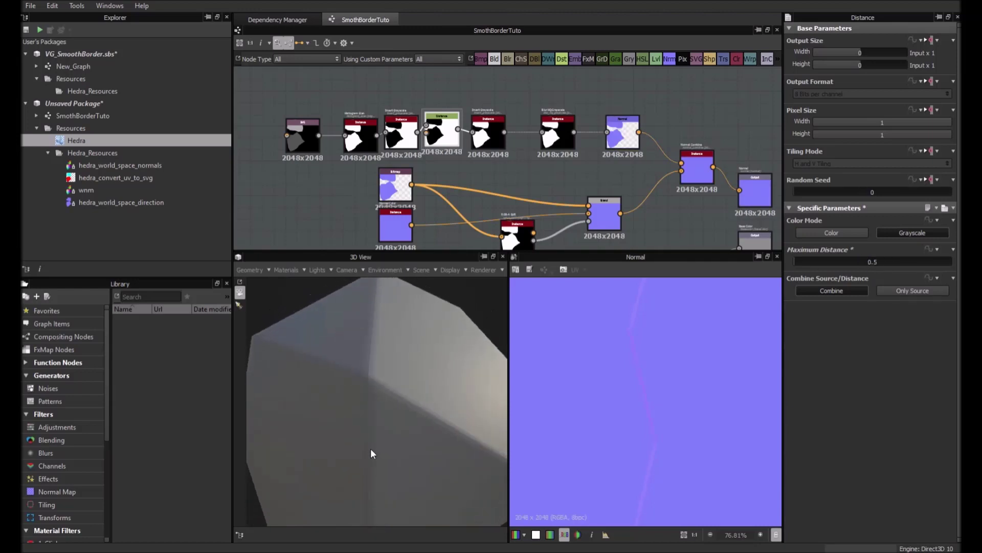
left_click_drag(371, 449, 305, 351)
scroll(403, 380, "up", 3)
scroll(423, 407, "down", 3)
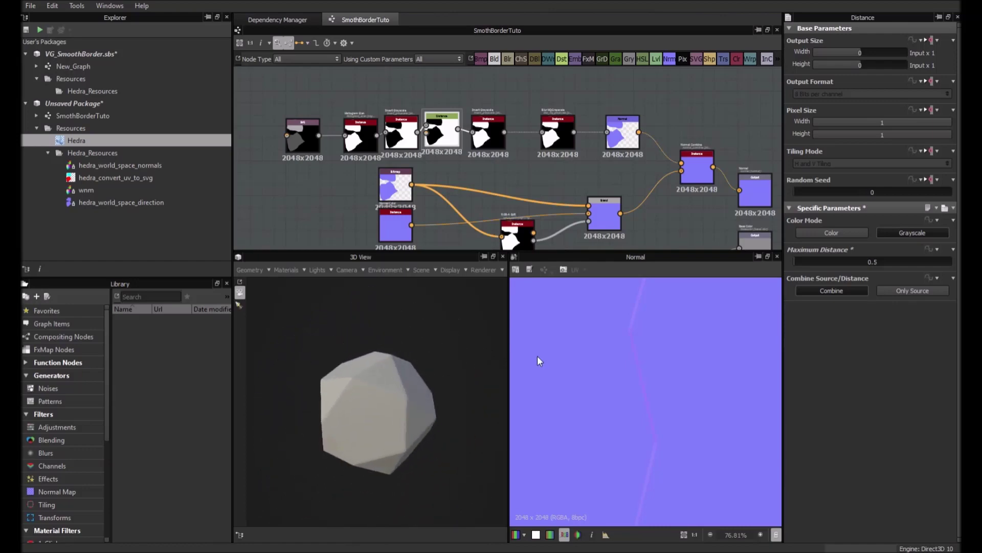
Preview the Normal Combine node's full image and examine the smoothed borders around the 3D mesh
scroll(639, 354, "down", 2)
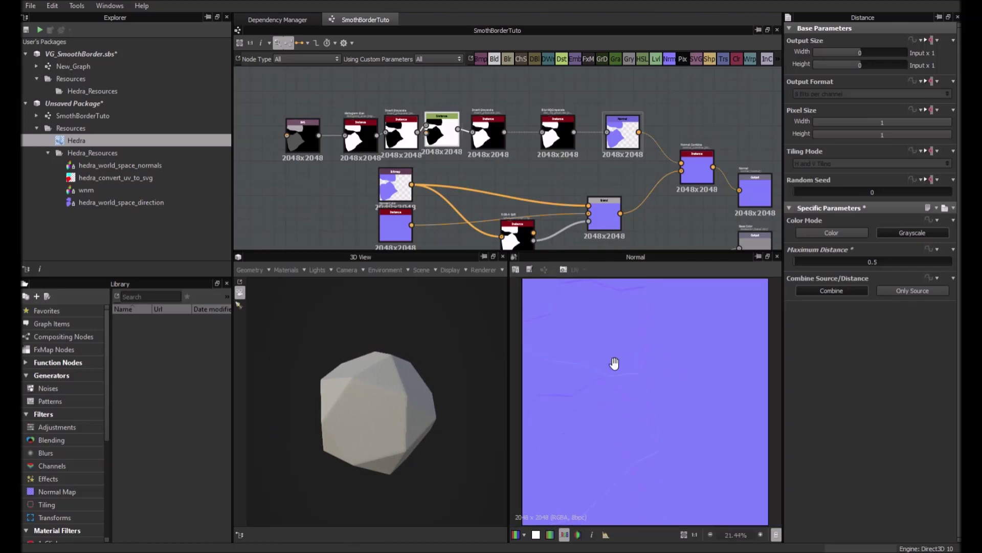
scroll(609, 357, "up", 2)
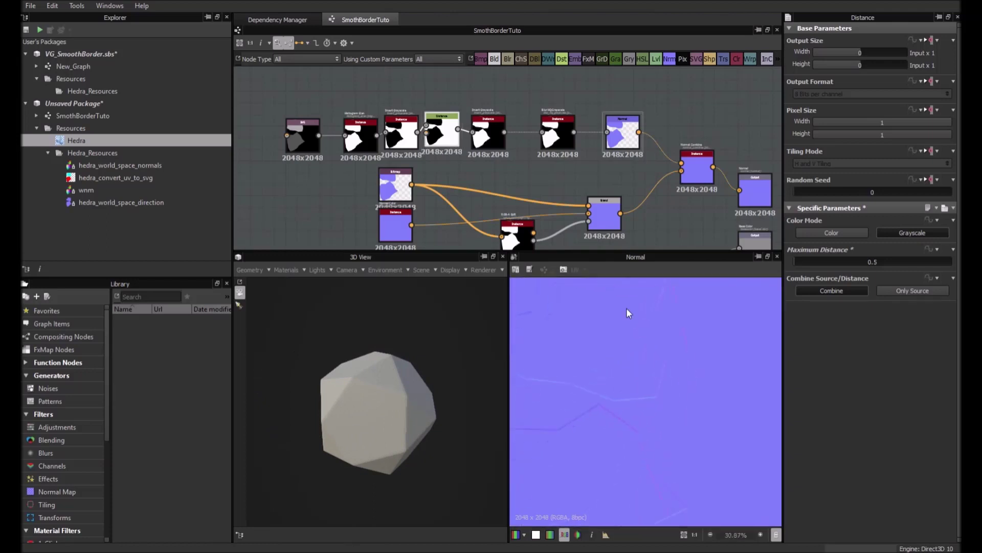
double_click(691, 167)
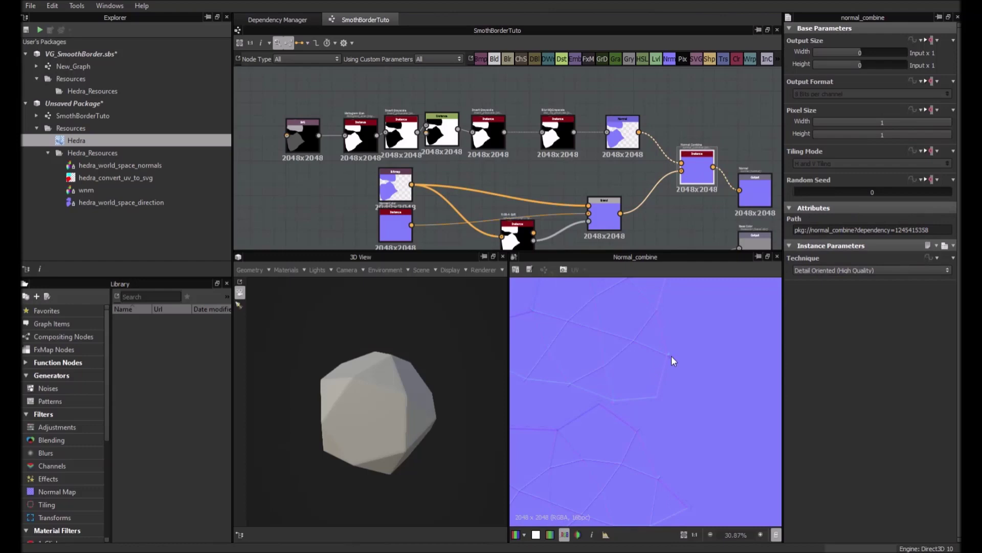
left_click_drag(388, 402, 351, 377)
scroll(363, 382, "up", 5)
left_click_drag(391, 394, 398, 402)
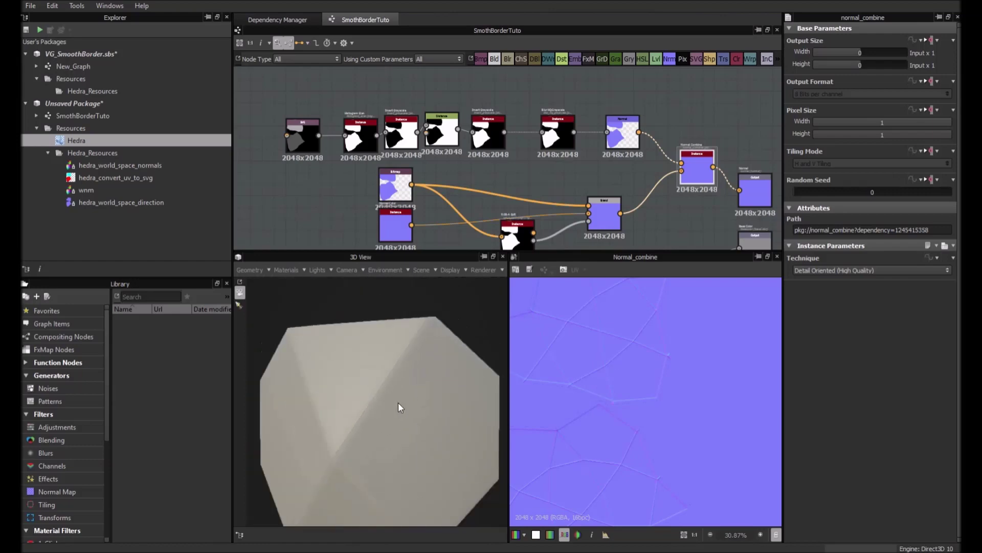
scroll(637, 381, "down", 2)
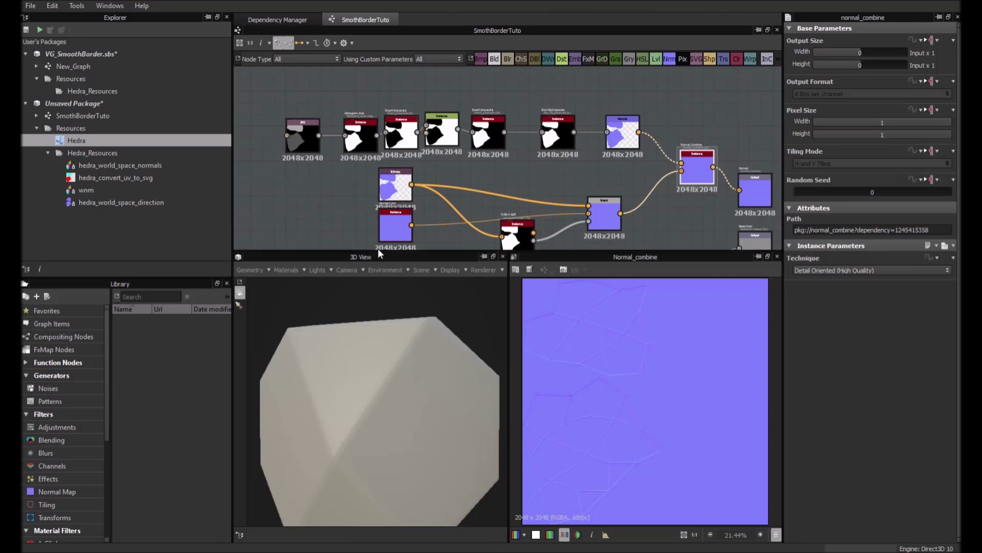
scroll(403, 348, "down", 3)
left_click_drag(403, 348, 421, 373)
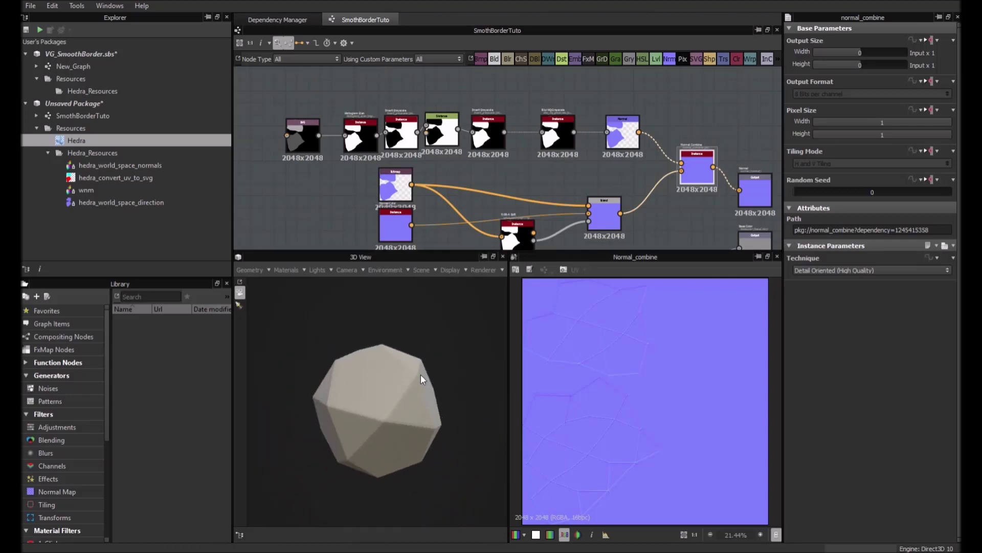